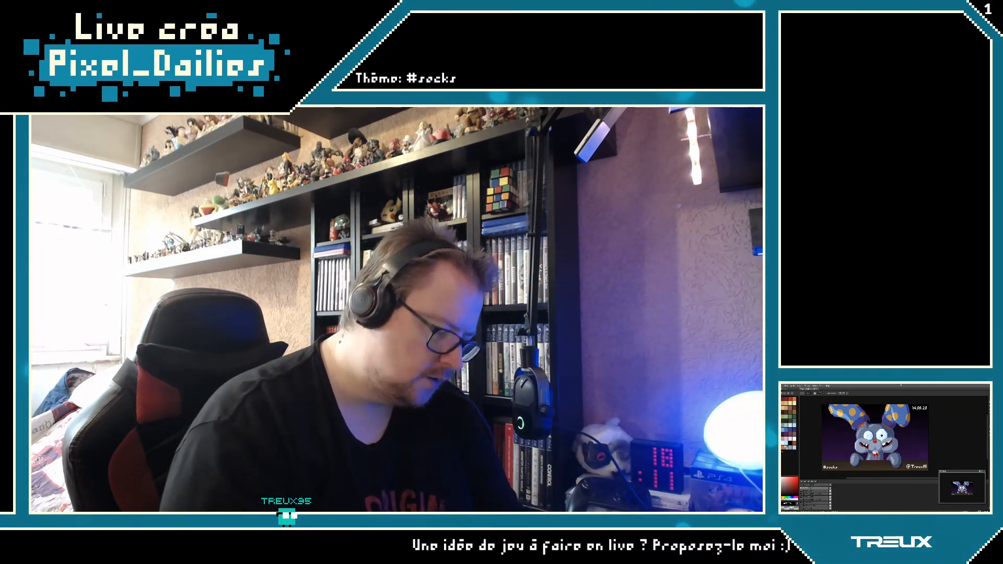
pyautogui.moveTo(919, 421); pyautogui.dragTo(913, 422)
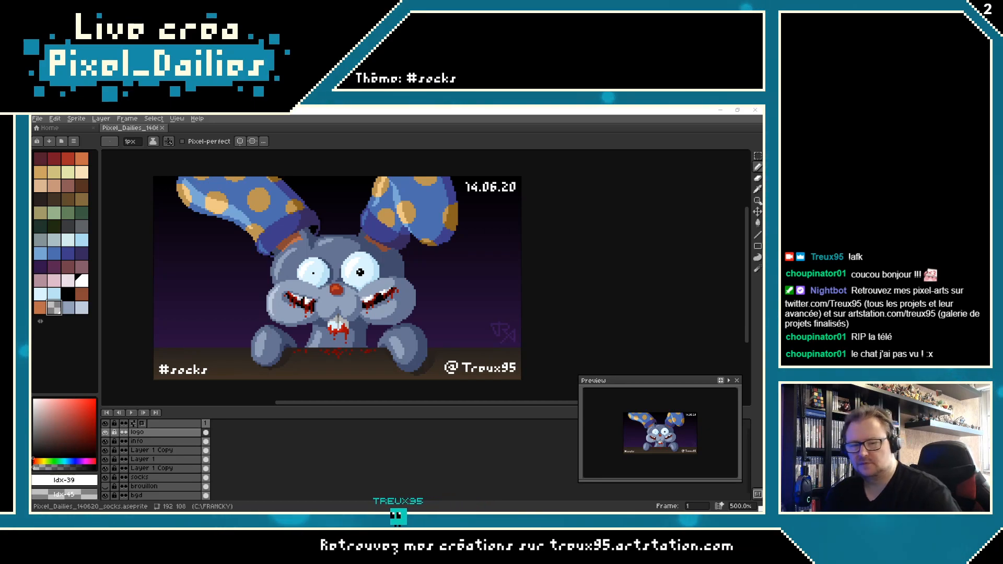
pyautogui.click(439, 120)
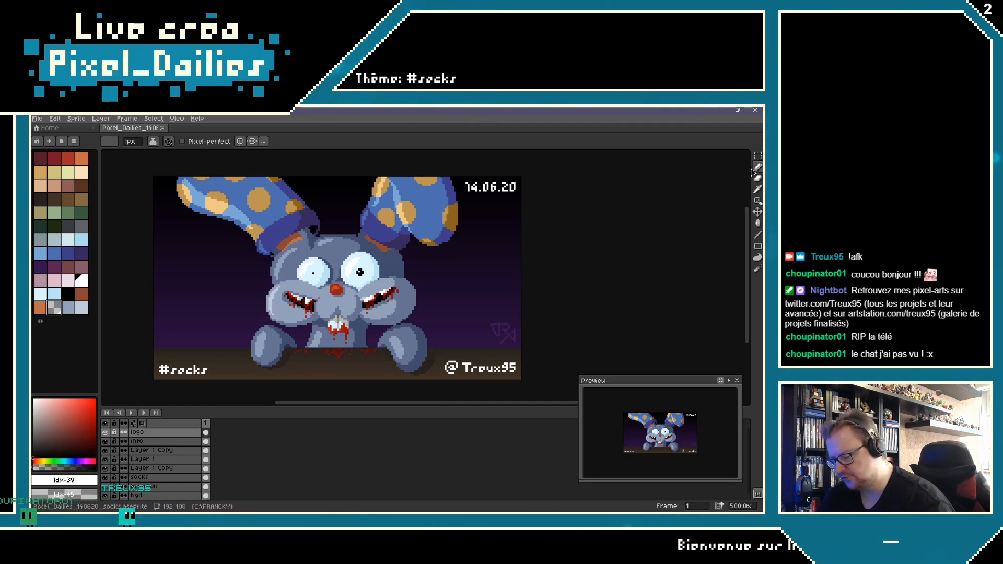
# Step: With white on the info layer, repaint the first two letters of the "#socks" caption as "ca"
pyautogui.click(42, 299)
pyautogui.click(82, 284)
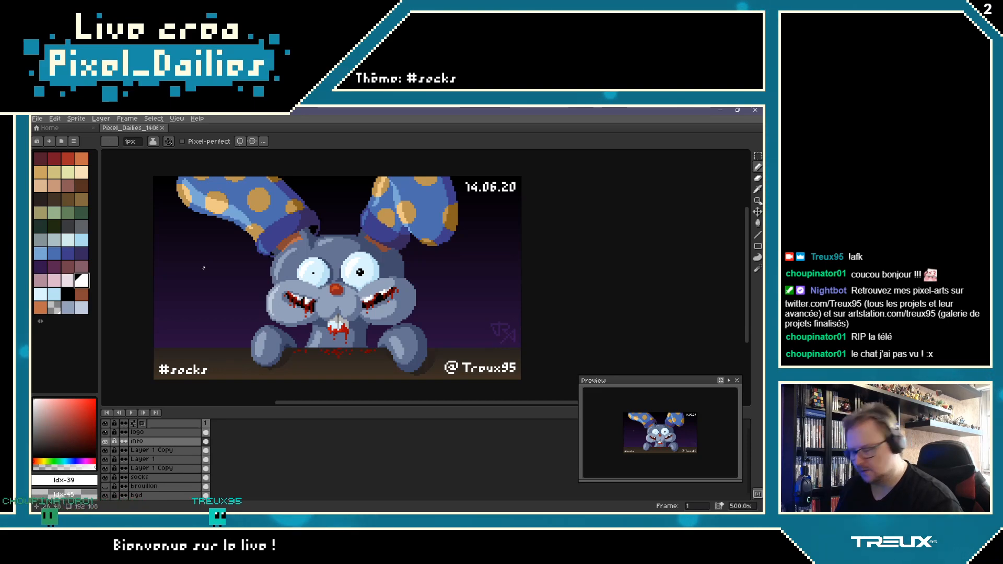
pyautogui.scroll(4, 384, 227)
pyautogui.middleClick(384, 228)
pyautogui.moveTo(384, 228); pyautogui.dragTo(469, 191)
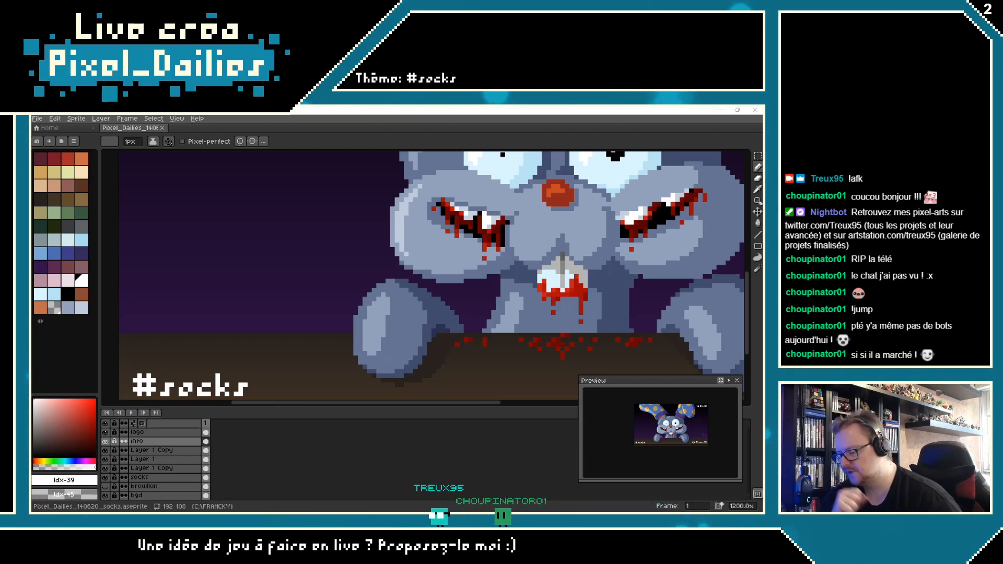
pyautogui.moveTo(483, 223); pyautogui.dragTo(387, 271)
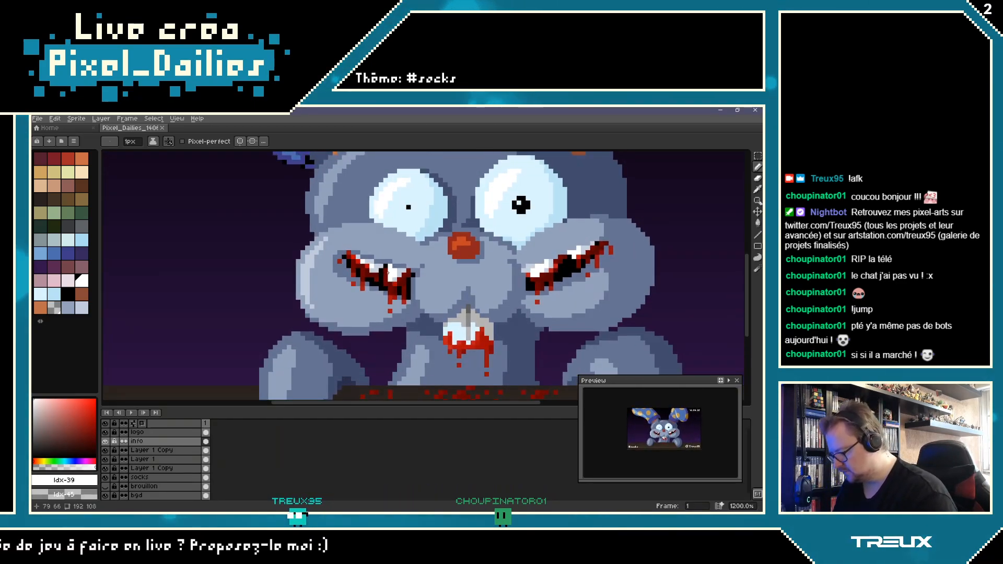
pyautogui.moveTo(275, 336); pyautogui.dragTo(456, 207)
pyautogui.hotkey('ctrl', '-')
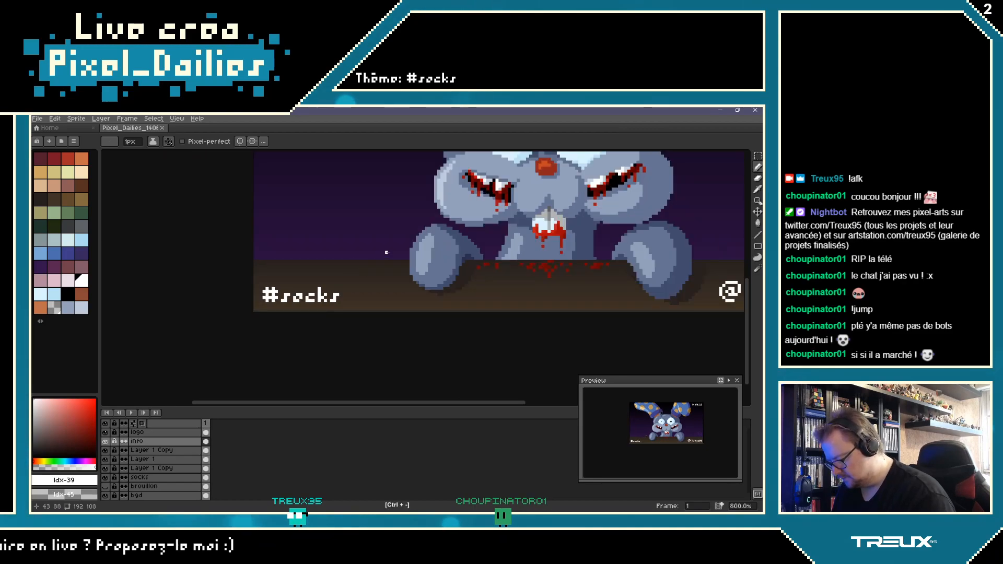
pyautogui.hotkey('ctrl', '=')
pyautogui.hotkey('ctrl', '=')
pyautogui.moveTo(305, 297); pyautogui.dragTo(396, 262)
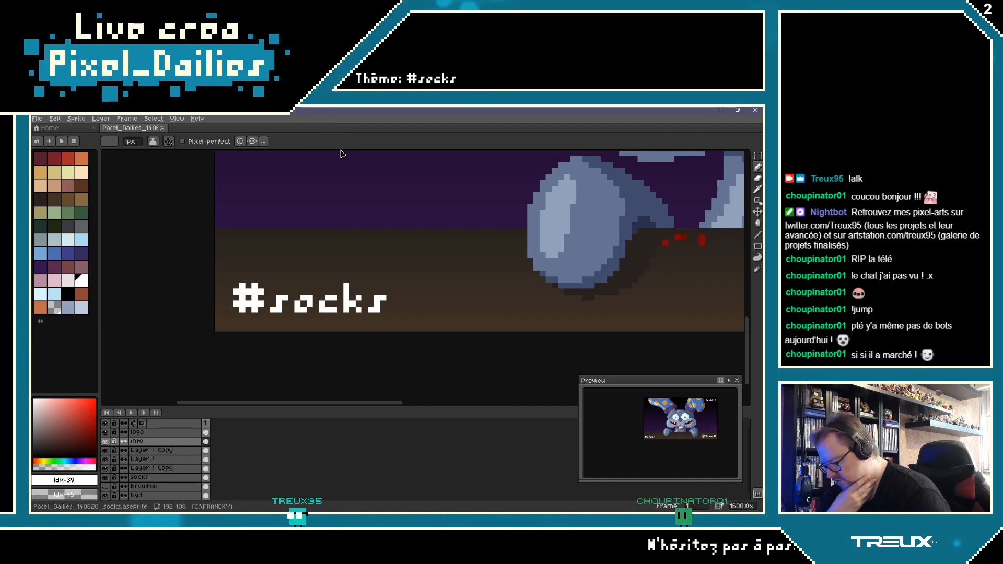
pyautogui.click(271, 297)
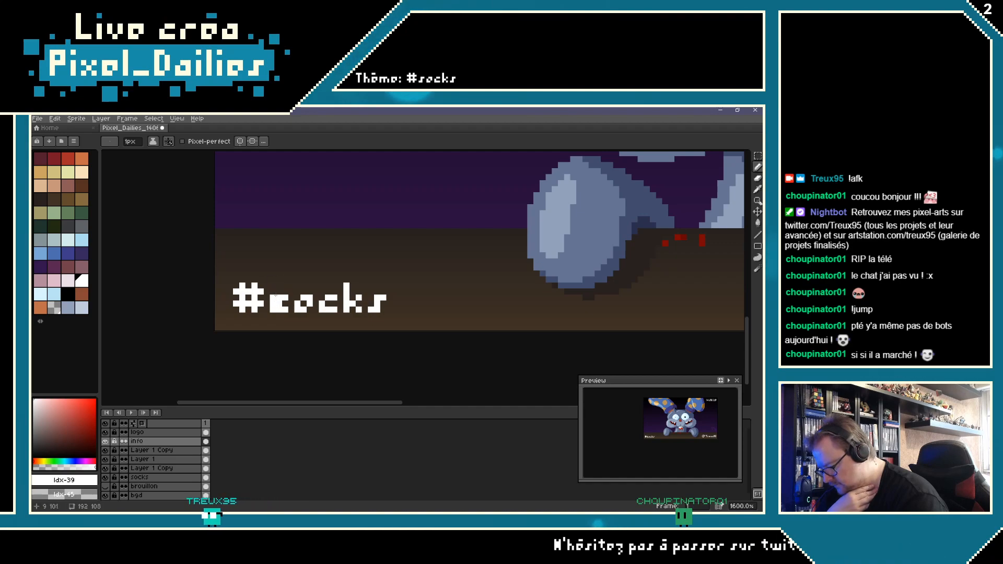
pyautogui.click(275, 296)
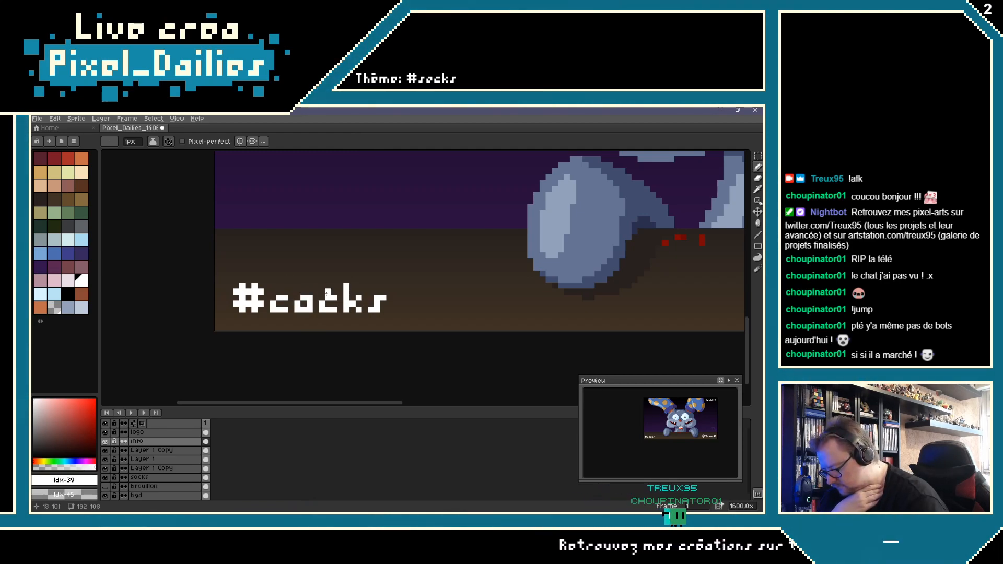
# Step: Erase and repaint pixels of the caption's third letter to turn it into a "t"
pyautogui.rightClick(322, 285)
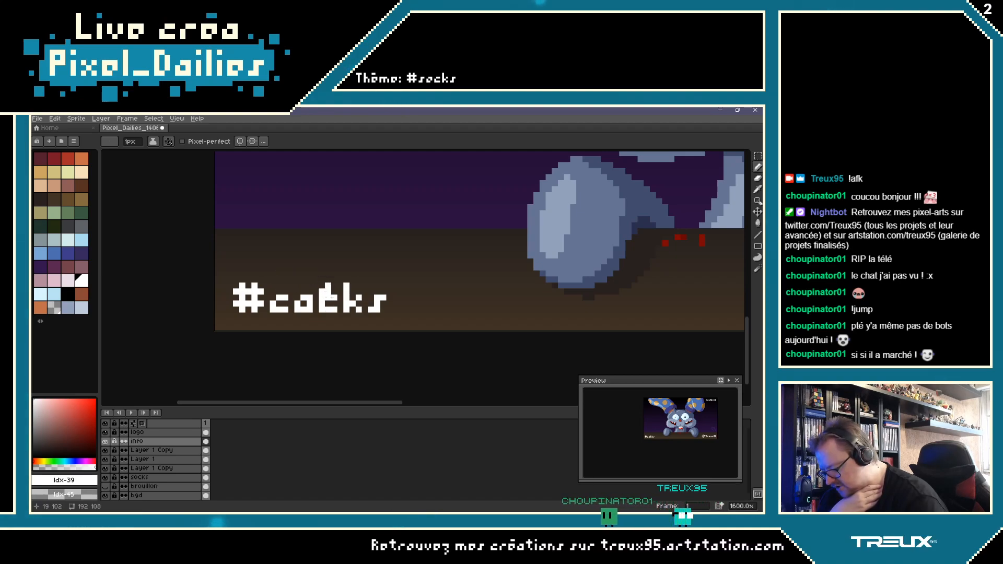
pyautogui.rightClick(329, 300)
pyautogui.rightClick(328, 309)
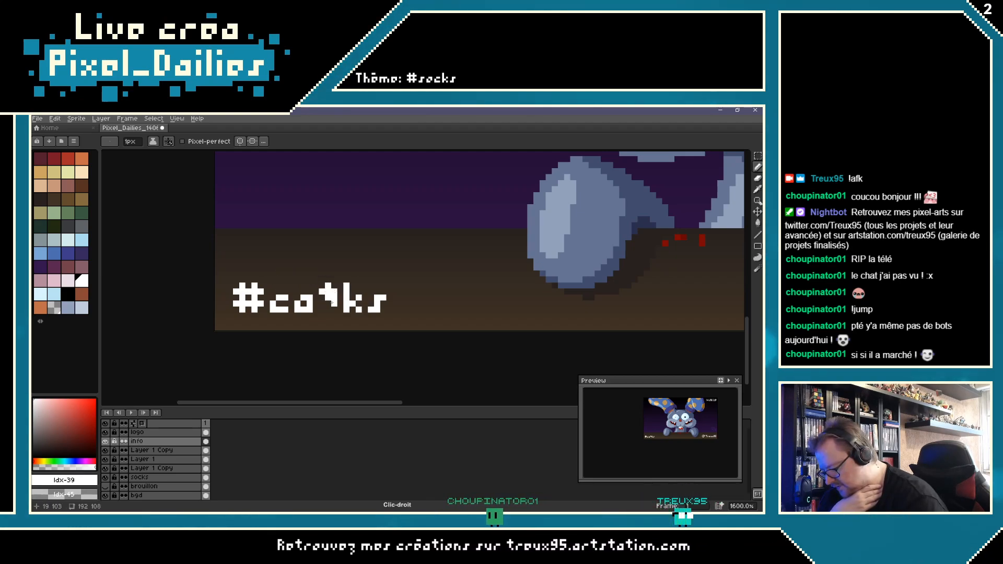
pyautogui.rightClick(333, 293)
pyautogui.moveTo(328, 302)
pyautogui.mouseDown()
pyautogui.moveTo(330, 314)
pyautogui.moveTo(338, 295)
pyautogui.mouseUp()
pyautogui.click(337, 310)
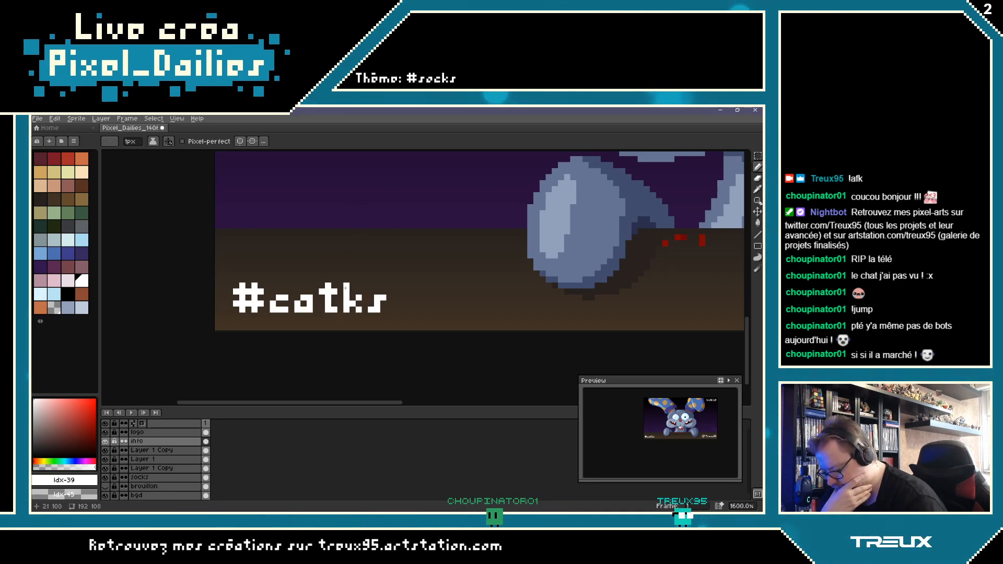
# Step: Reshape the caption's "k" into an "f" by erasing its right side and adding a curved descender
pyautogui.rightClick(353, 301)
pyautogui.rightClick(346, 311)
pyautogui.moveTo(346, 296)
pyautogui.mouseDown()
pyautogui.moveTo(346, 320)
pyautogui.moveTo(358, 291)
pyautogui.mouseUp()
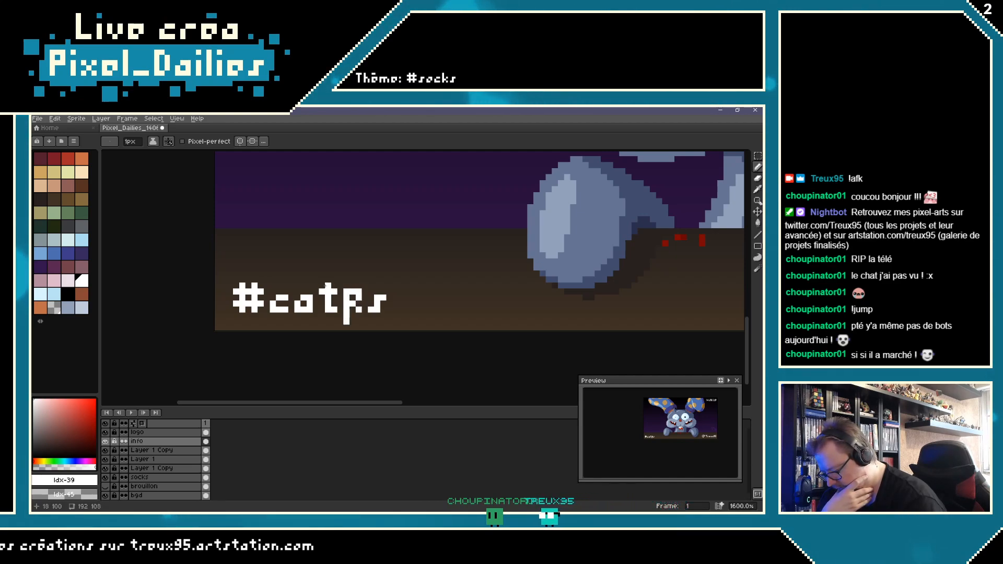
pyautogui.rightClick(358, 302)
pyautogui.rightClick(346, 291)
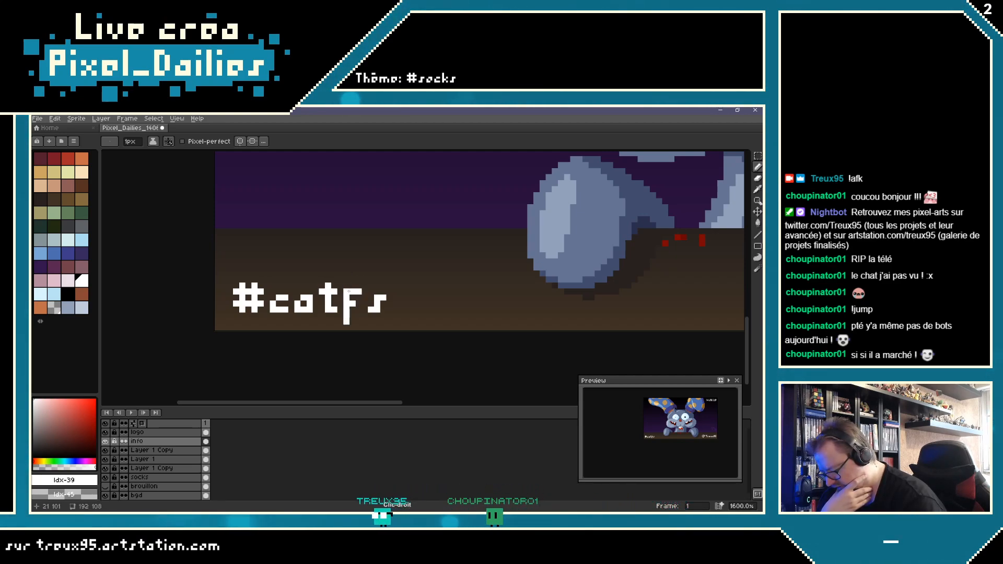
pyautogui.click(340, 322)
pyautogui.rightClick(346, 321)
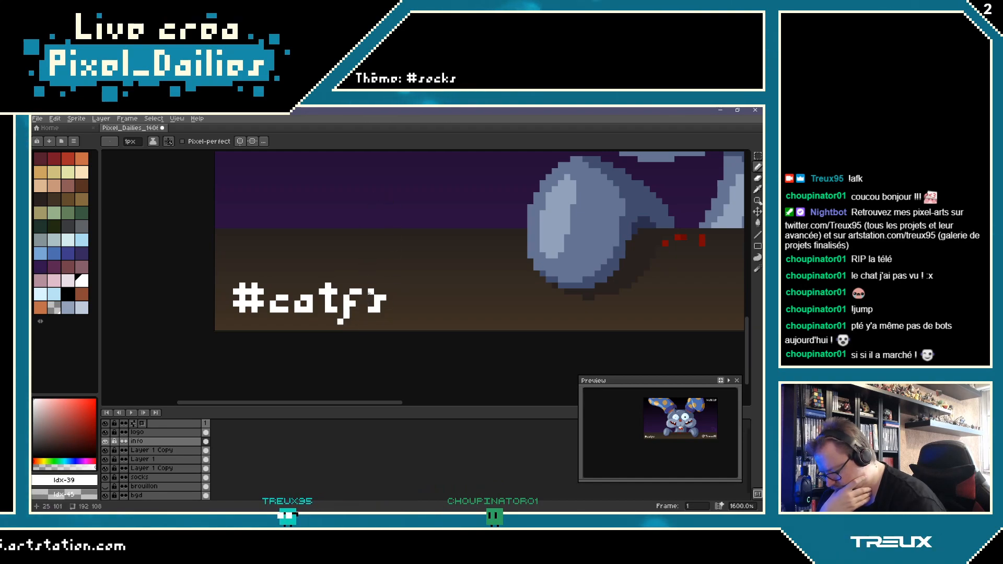
# Step: Replace the caption's final "s" with the letters "la"
pyautogui.rightClick(377, 305)
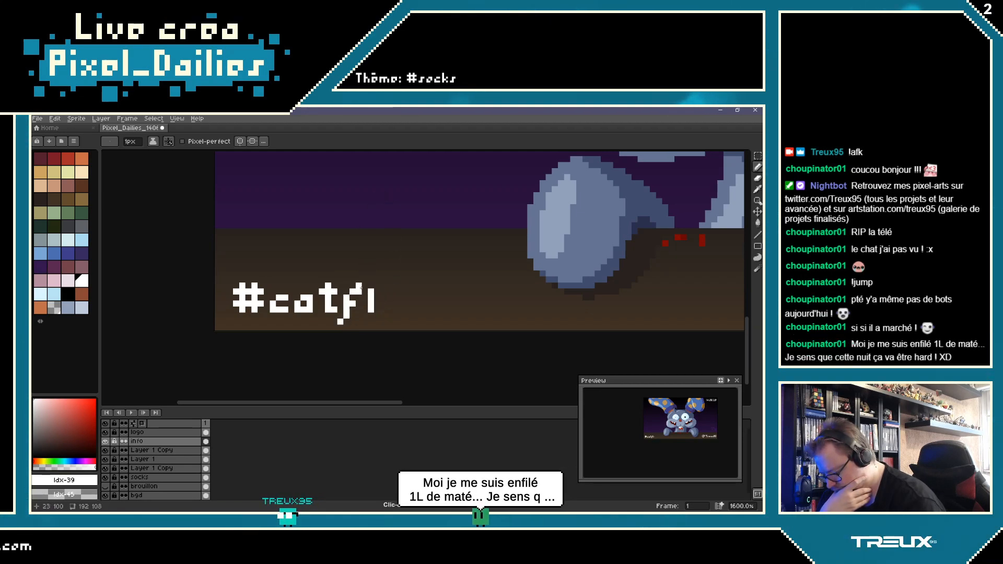
pyautogui.moveTo(378, 300)
pyautogui.mouseDown()
pyautogui.moveTo(390, 309)
pyautogui.moveTo(395, 298)
pyautogui.mouseUp()
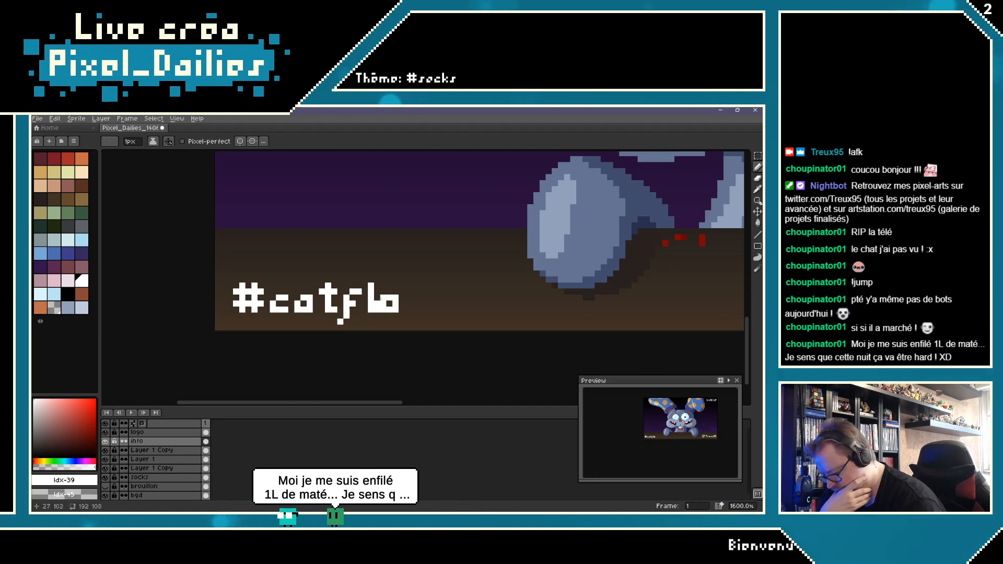
pyautogui.rightClick(377, 308)
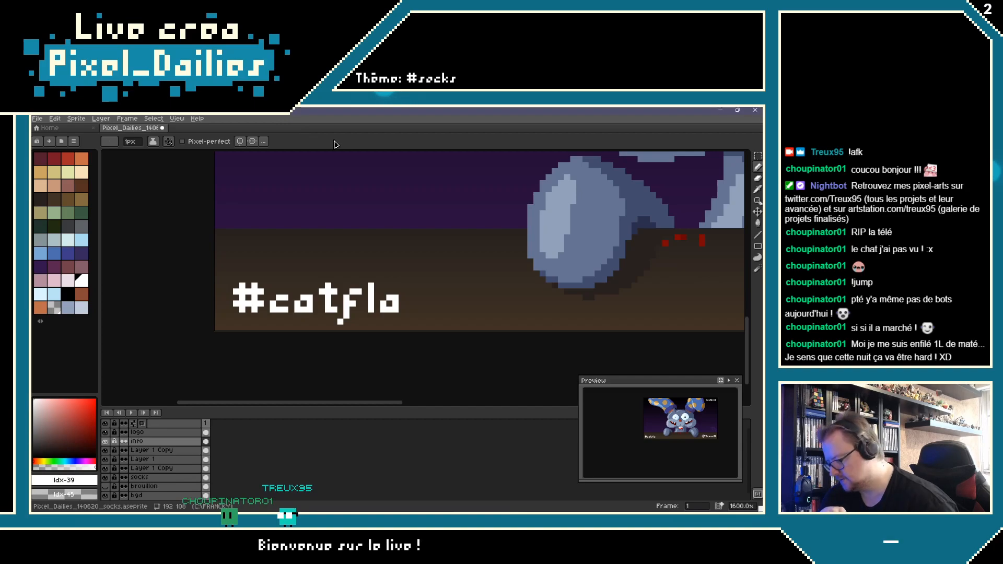
# Step: Repaint the caption's "c" and "f" as capitals so it reads "#CatFla"
pyautogui.moveTo(275, 285); pyautogui.dragTo(287, 284)
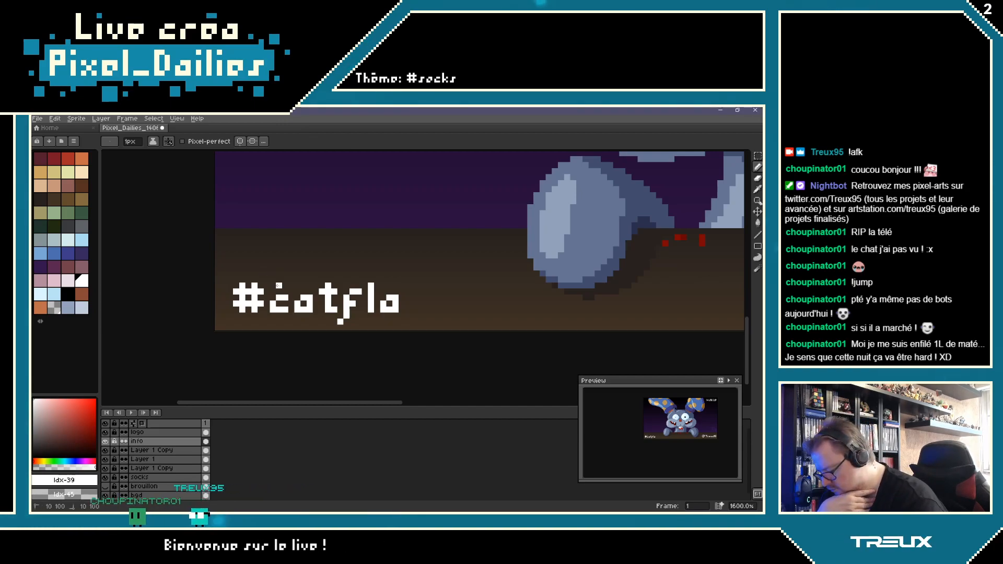
pyautogui.rightClick(282, 284)
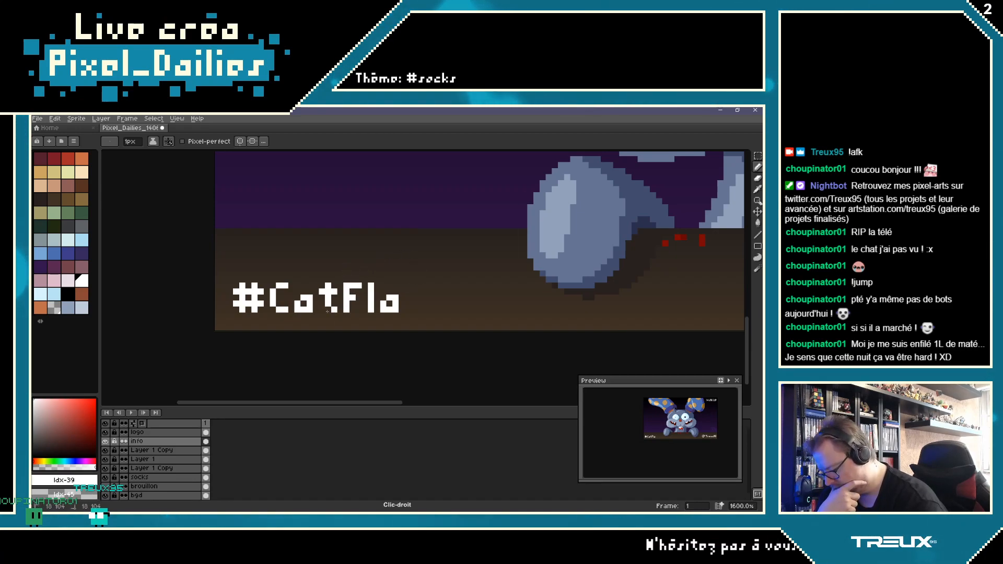
pyautogui.rightClick(353, 273)
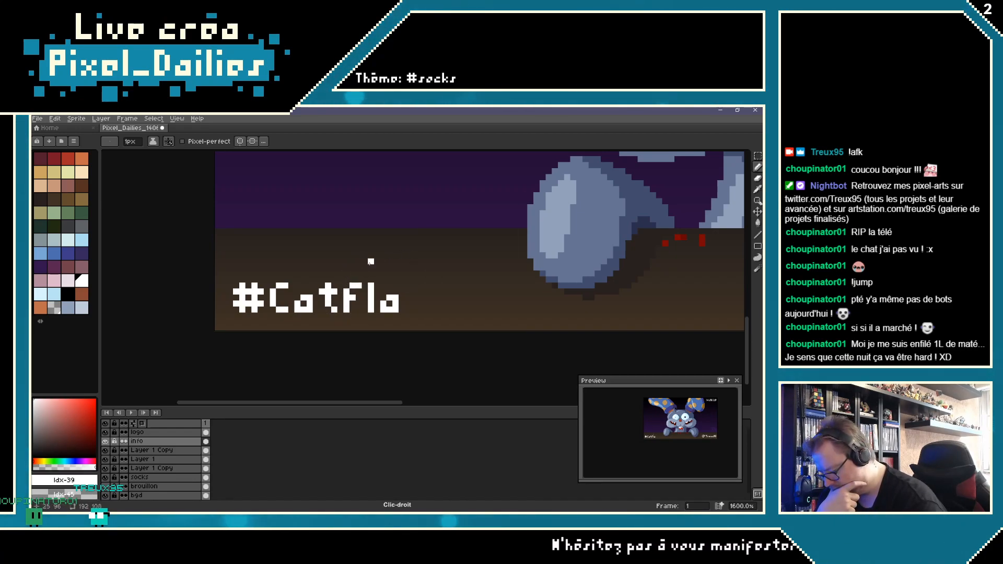
# Step: Add a pixel "p" to the end of the caption to complete "#CatFlap"
pyautogui.click(406, 298)
pyautogui.moveTo(407, 299); pyautogui.dragTo(418, 301)
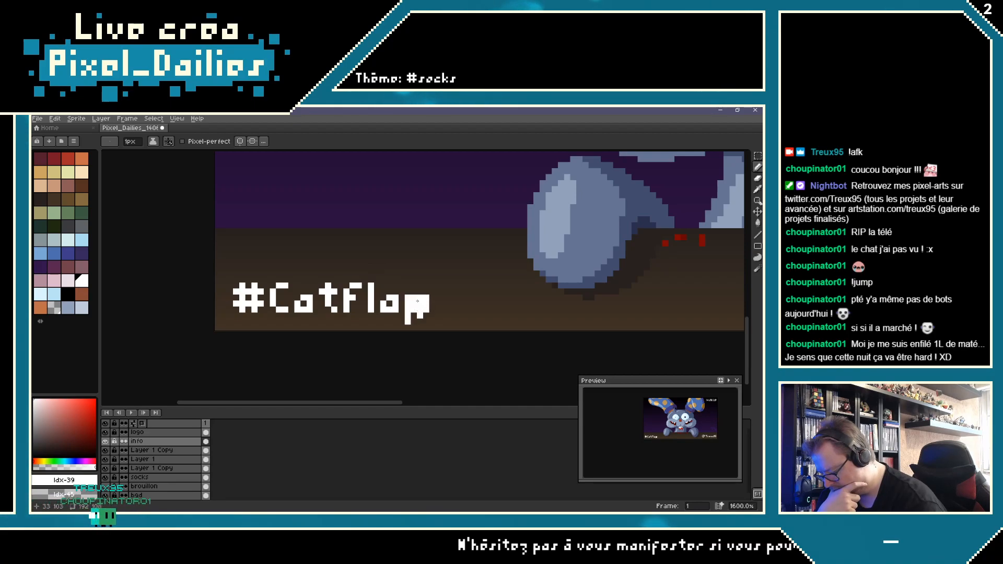
pyautogui.rightClick(417, 302)
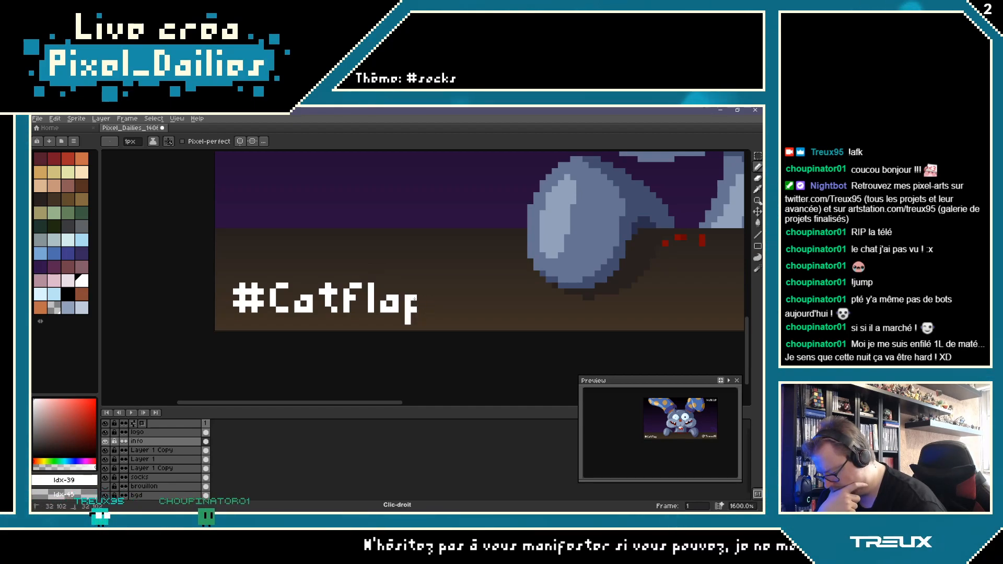
pyautogui.moveTo(414, 299); pyautogui.dragTo(421, 301)
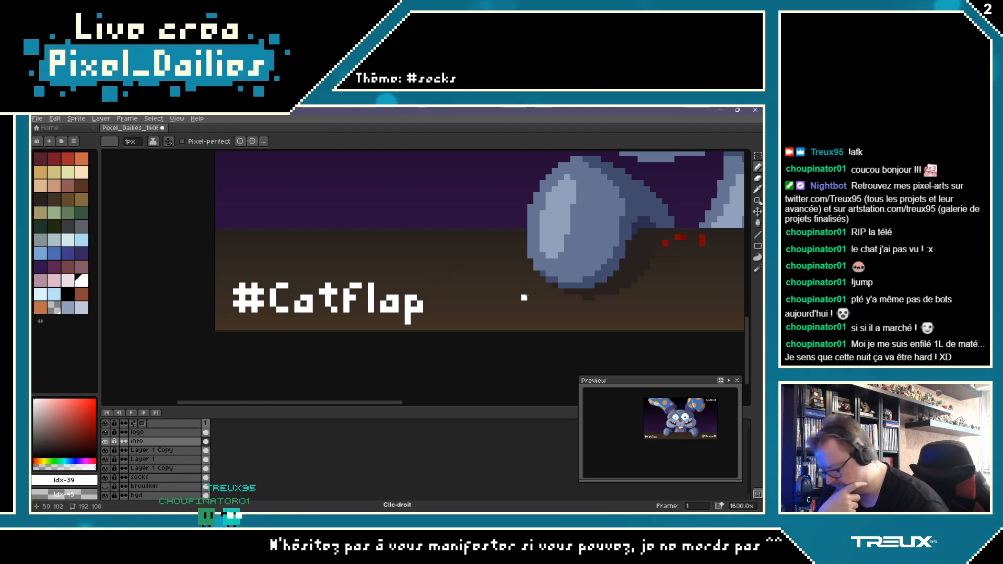
# Step: Shift the preview window slightly lower and enlarge the artwork inside it to fill the window
pyautogui.scroll(-3, 524, 297)
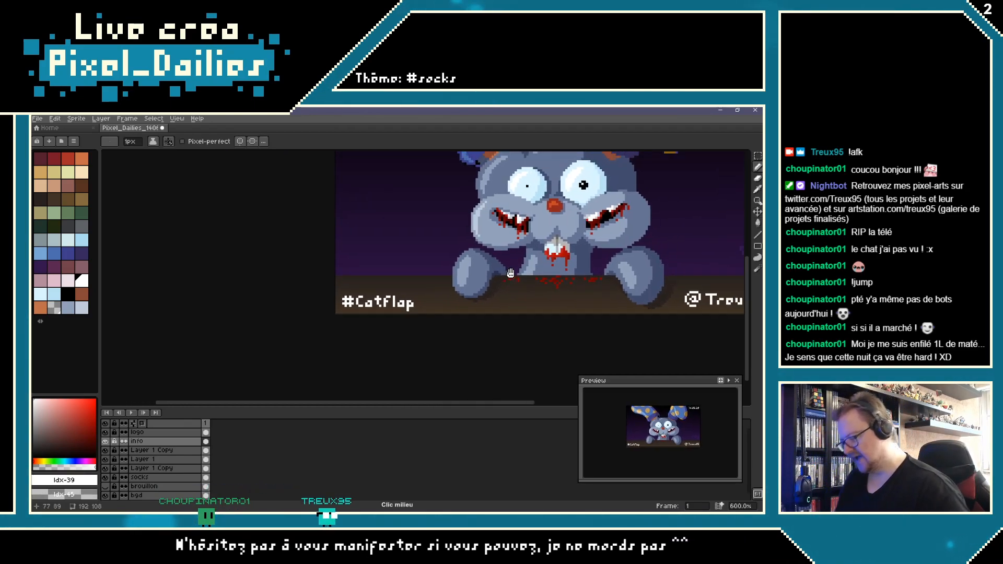
pyautogui.middleClick(510, 272)
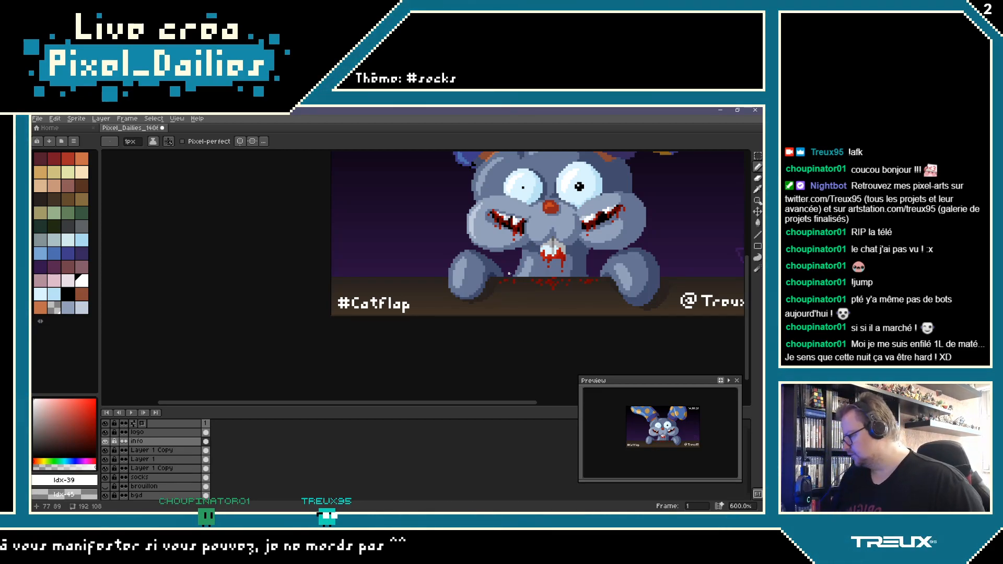
pyautogui.middleClick(509, 273)
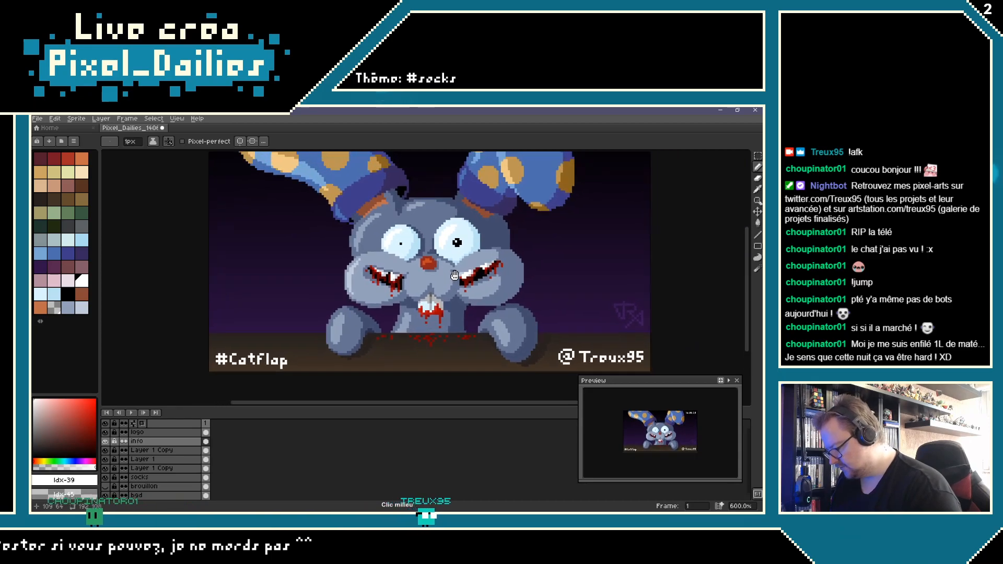
pyautogui.moveTo(454, 275); pyautogui.dragTo(425, 303)
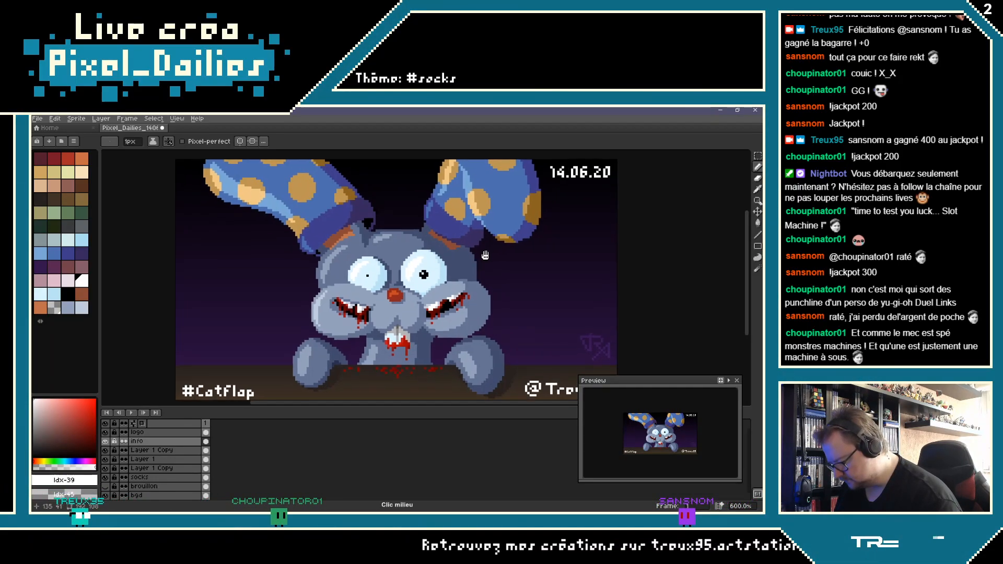
pyautogui.moveTo(497, 224); pyautogui.dragTo(459, 224)
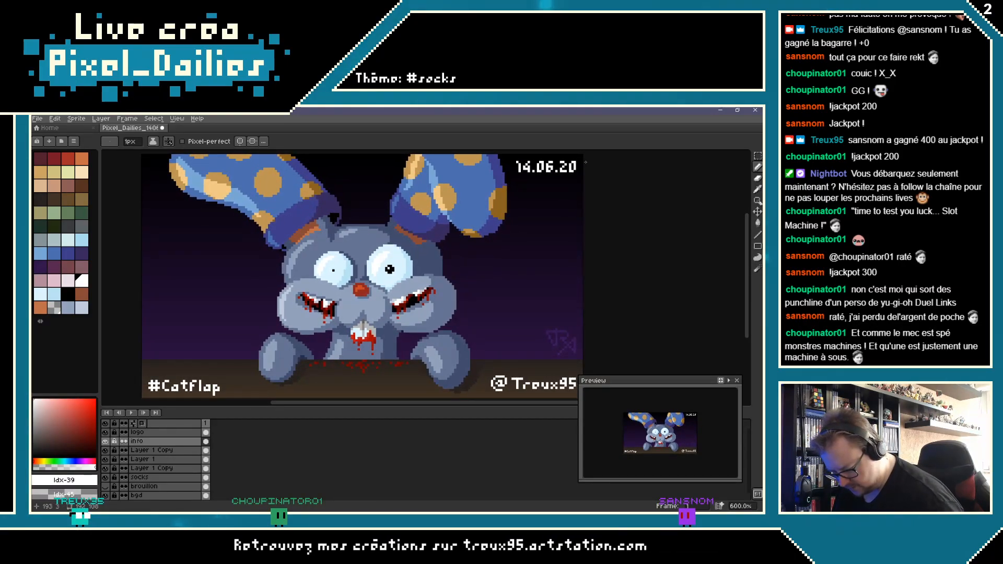
pyautogui.moveTo(666, 382)
pyautogui.mouseDown()
pyautogui.moveTo(664, 364)
pyautogui.moveTo(672, 396)
pyautogui.mouseUp()
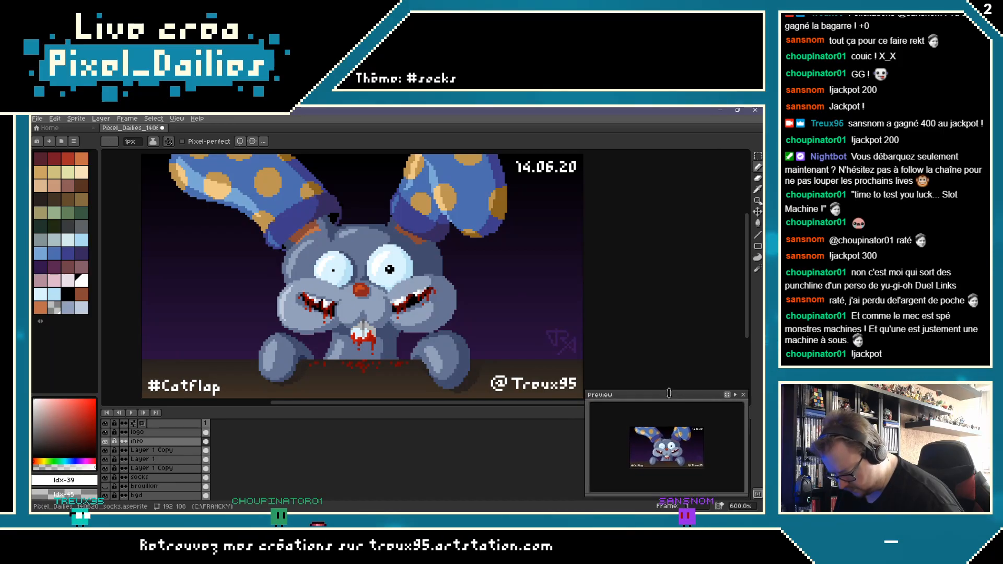
pyautogui.scroll(5, 683, 421)
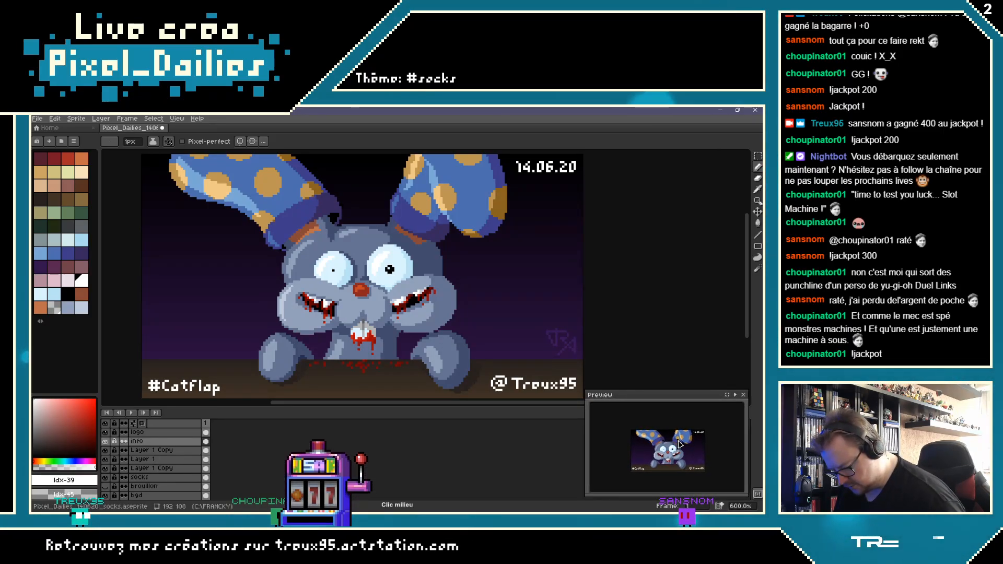
pyautogui.moveTo(683, 421); pyautogui.dragTo(685, 424)
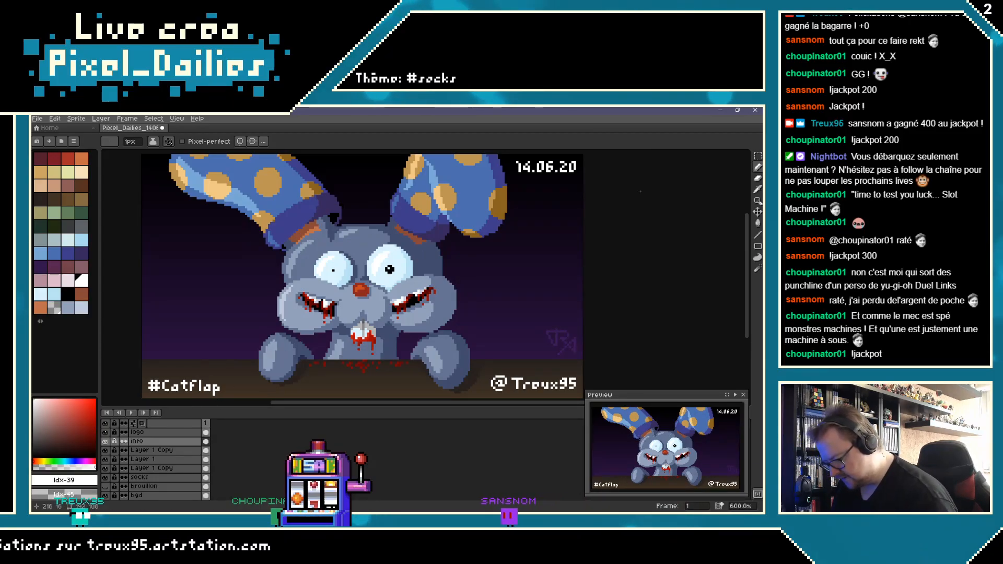
# Step: Repaint the "4" in the date's day as a "5" so the date reads "15.06.20"
pyautogui.hotkey('ctrl', '=')
pyautogui.hotkey('ctrl', '=')
pyautogui.hotkey('ctrl', '=')
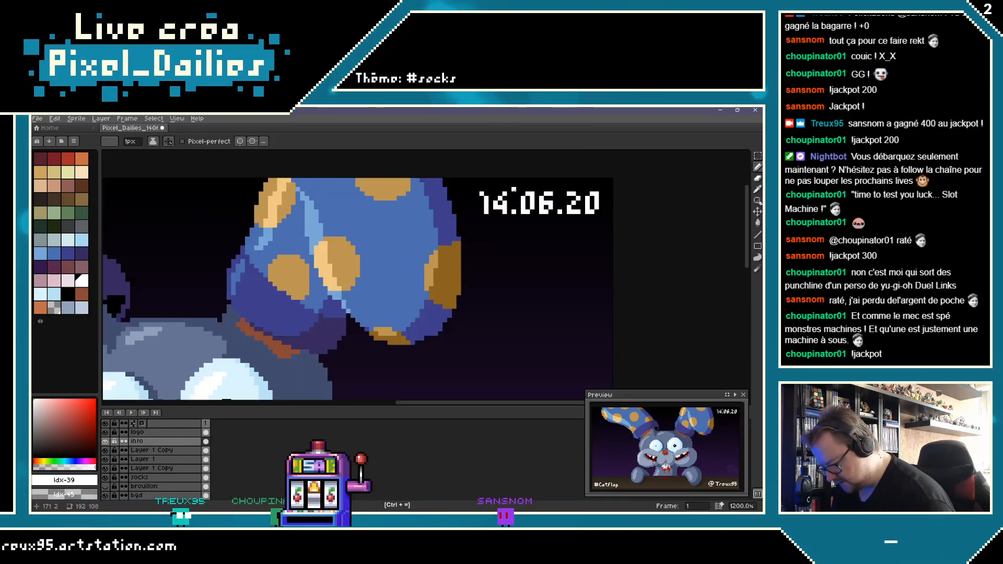
pyautogui.moveTo(501, 195); pyautogui.dragTo(489, 198)
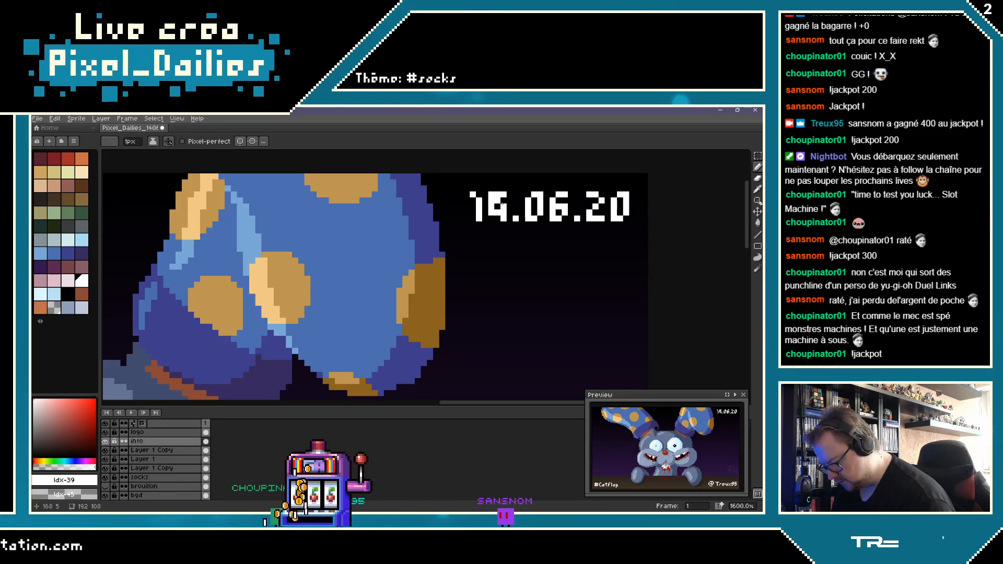
pyautogui.hotkey('ctrl', 'z')
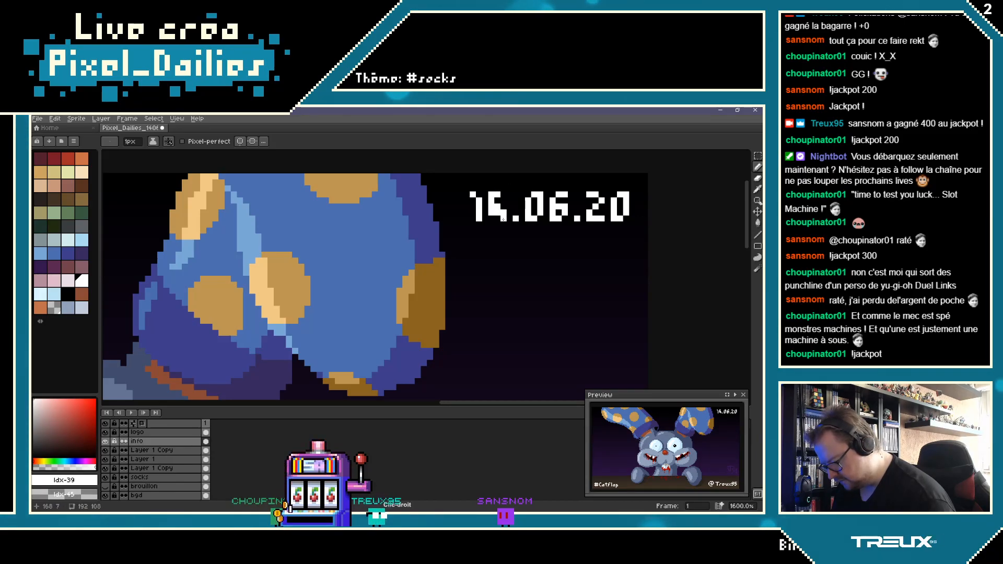
pyautogui.click(495, 212)
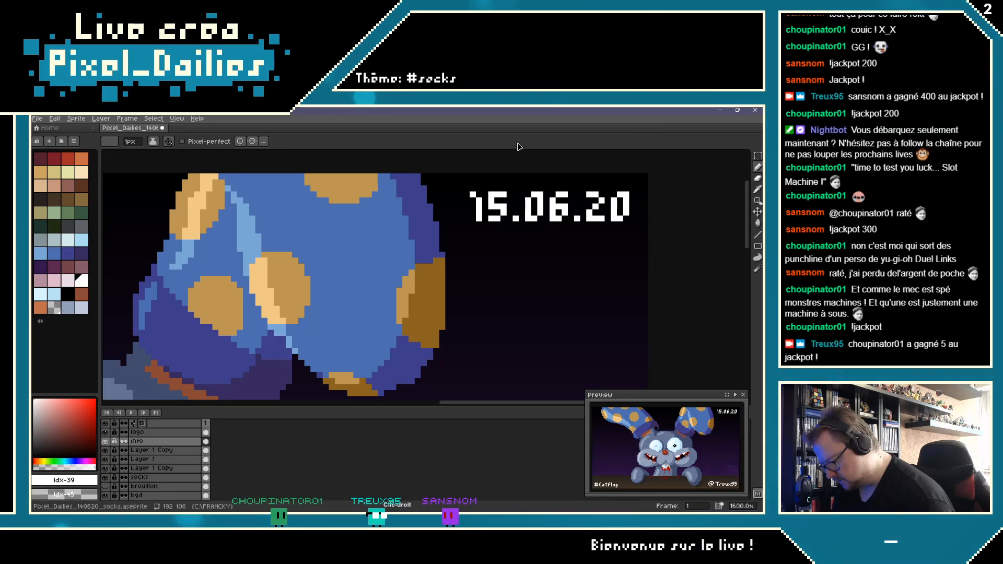
pyautogui.scroll(-1, 522, 178)
pyautogui.hotkey('ctrl', '-')
pyautogui.hotkey('ctrl', '-')
pyautogui.hotkey('ctrl', '+')
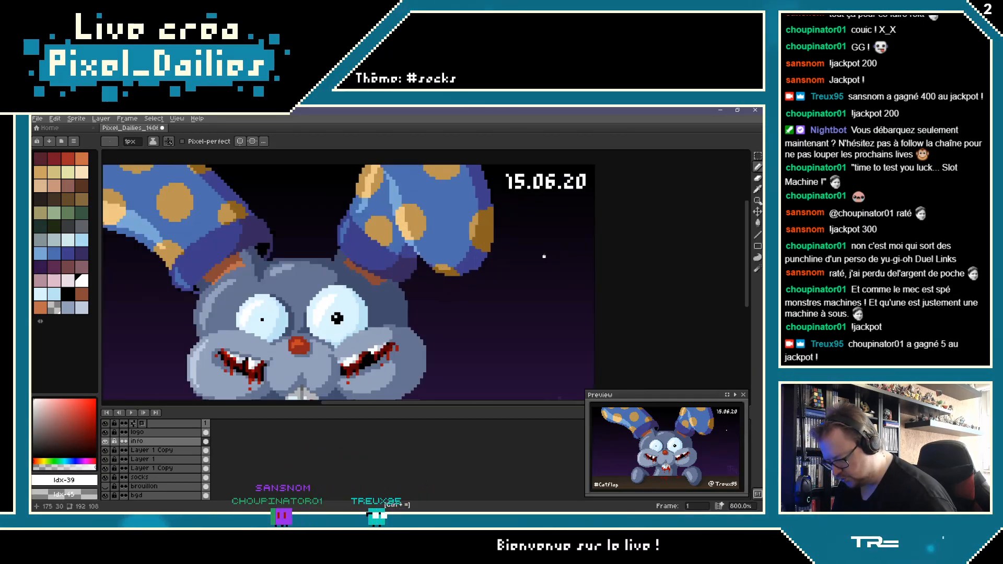
pyautogui.moveTo(538, 237); pyautogui.dragTo(513, 216)
pyautogui.scroll(-2, 549, 272)
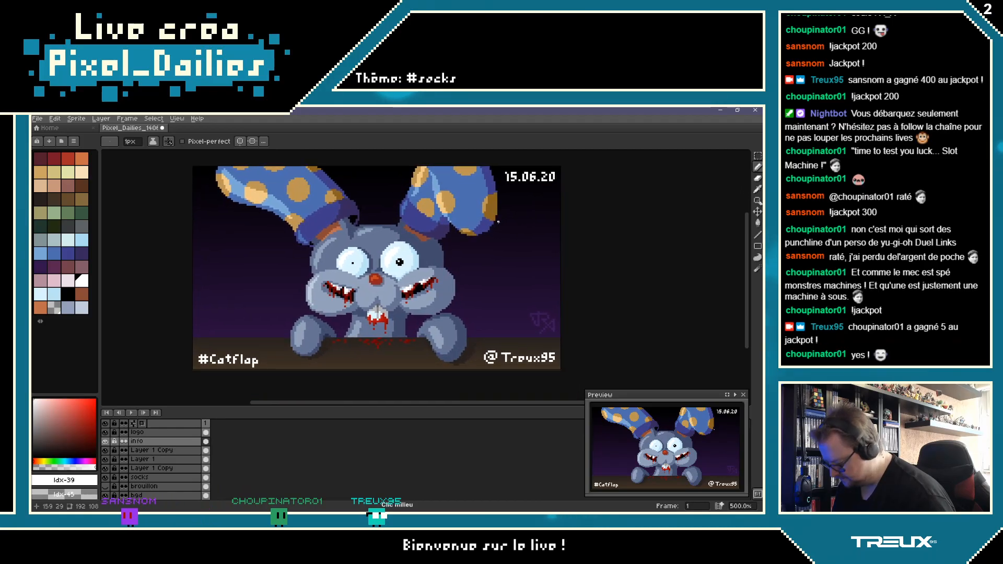
pyautogui.scroll(1, 512, 246)
pyautogui.moveTo(500, 273); pyautogui.dragTo(526, 281)
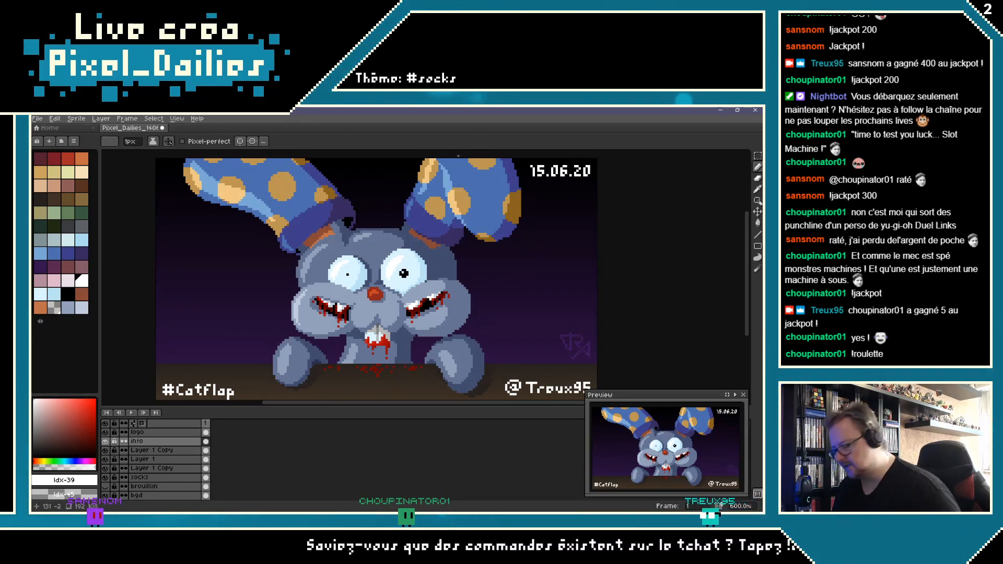
pyautogui.moveTo(488, 111); pyautogui.dragTo(492, 187)
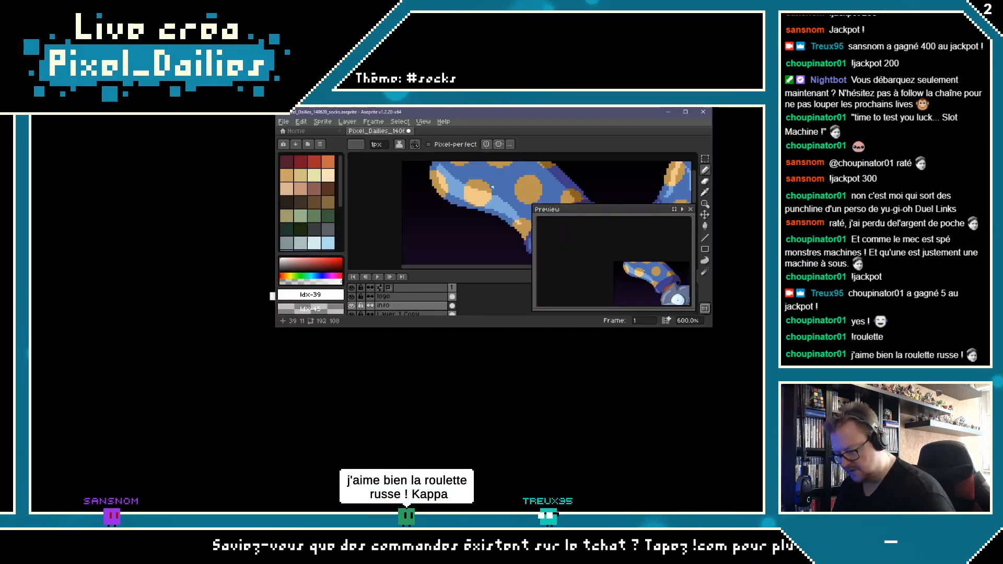
pyautogui.click(685, 111)
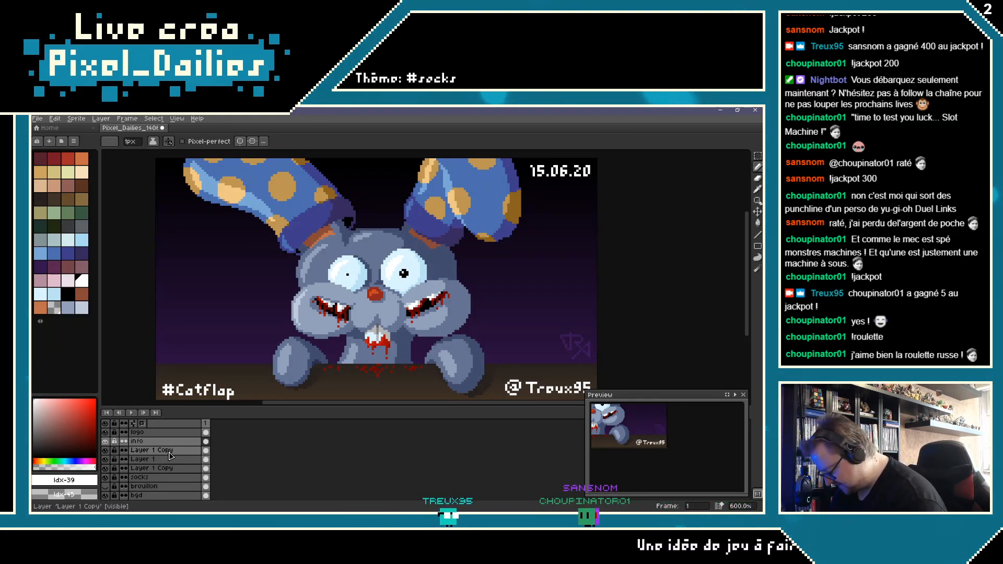
# Step: Select the layers from the upper "Layer 1 Copy" down to "socks" and save the file as Pixel_Dailies_150620_catflap.aseprite
pyautogui.moveTo(171, 454); pyautogui.dragTo(171, 481)
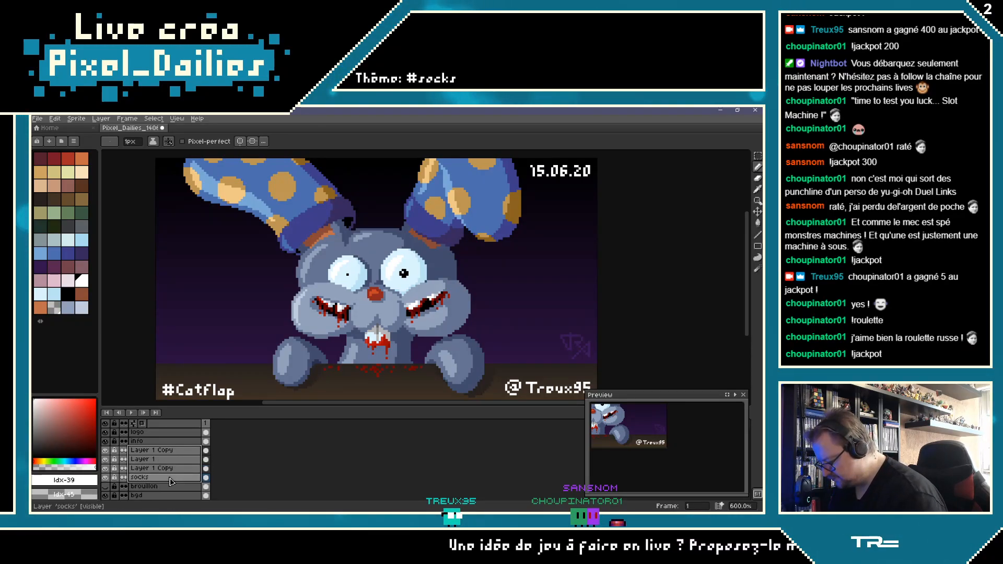
pyautogui.click(42, 118)
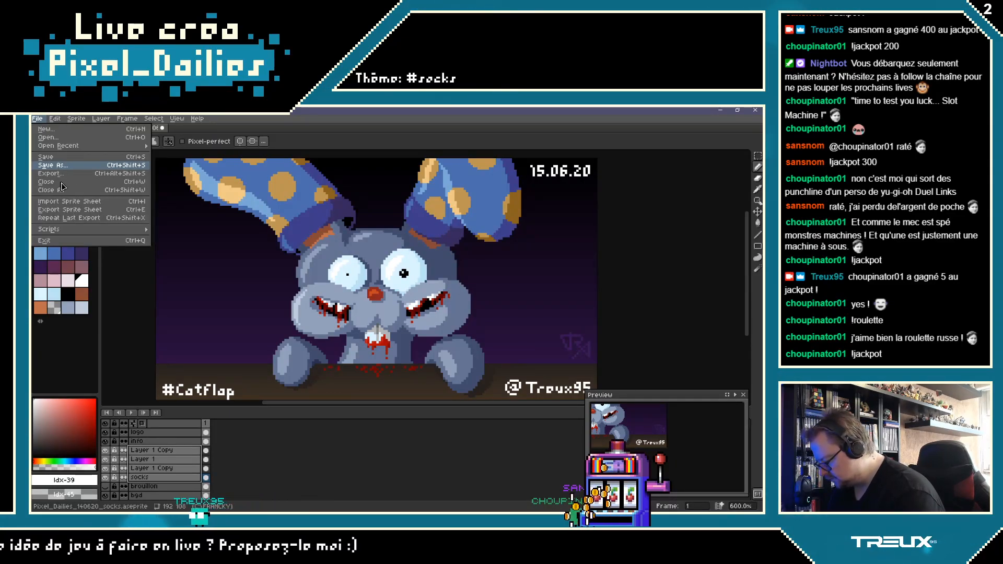
pyautogui.press('Return')
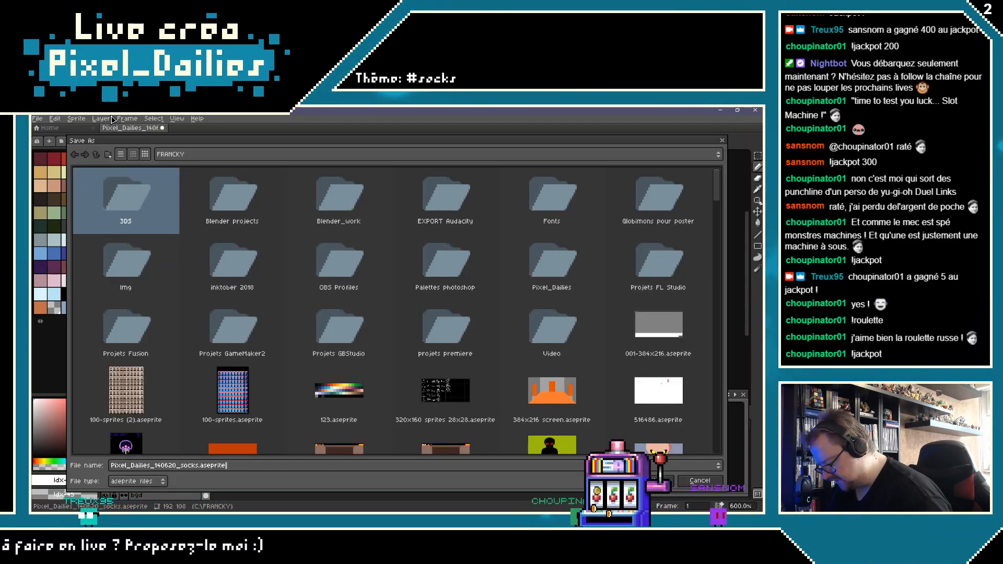
pyautogui.click(161, 466)
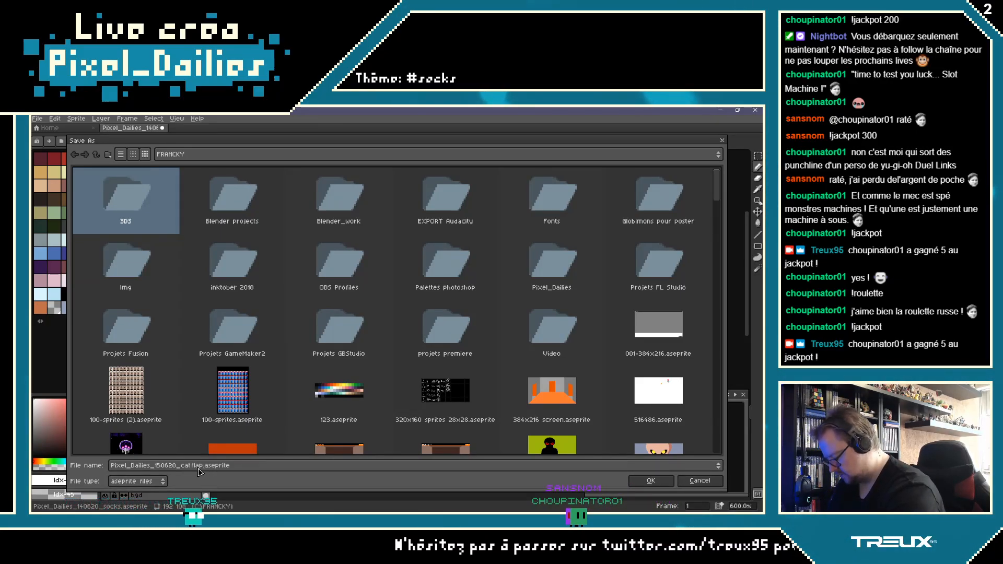
pyautogui.press('Return')
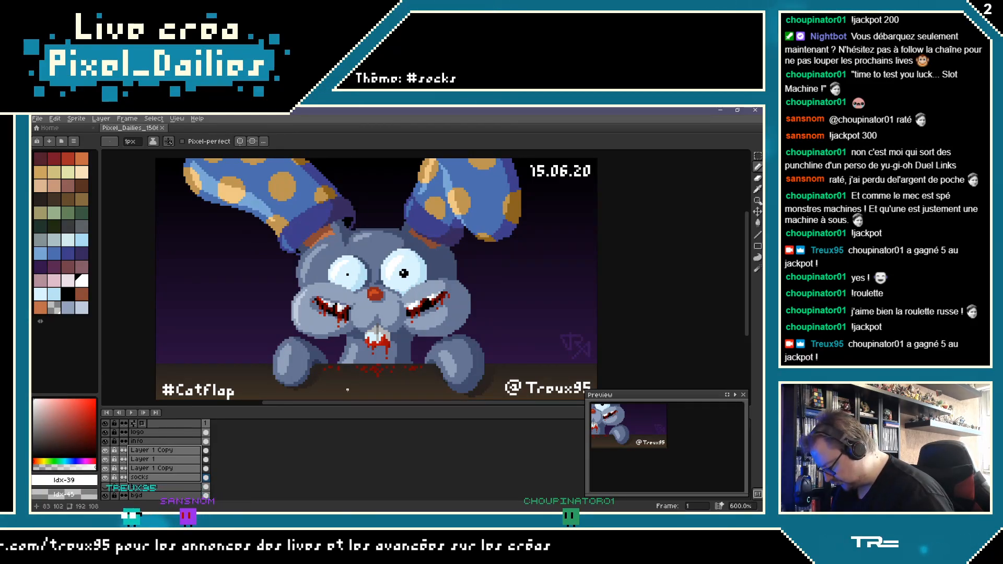
# Step: Delete the four selected rabbit artwork layers, keeping the logo, info, brouillon and bgd layers
pyautogui.middleClick(376, 276)
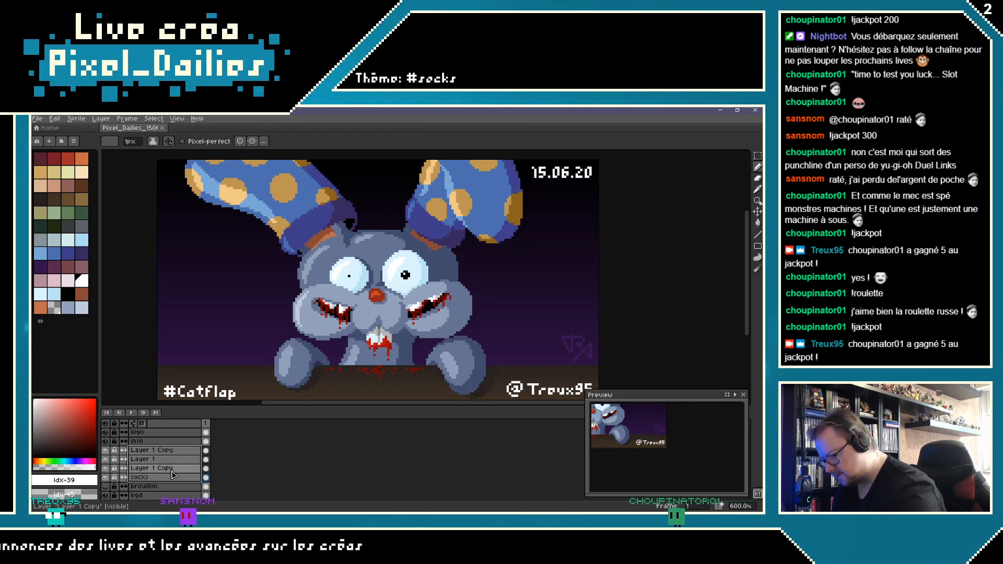
pyautogui.press('Delete')
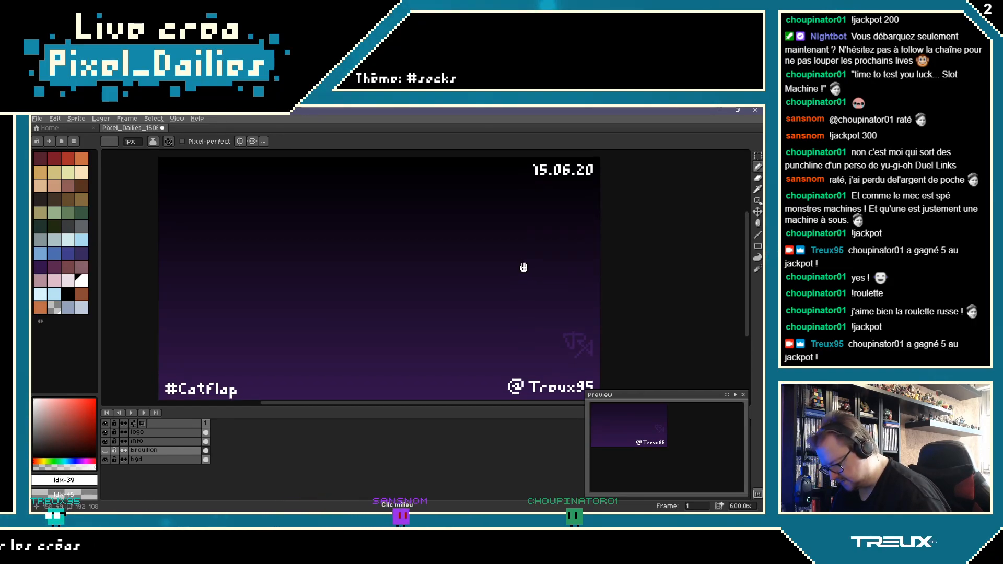
pyautogui.middleClick(524, 329)
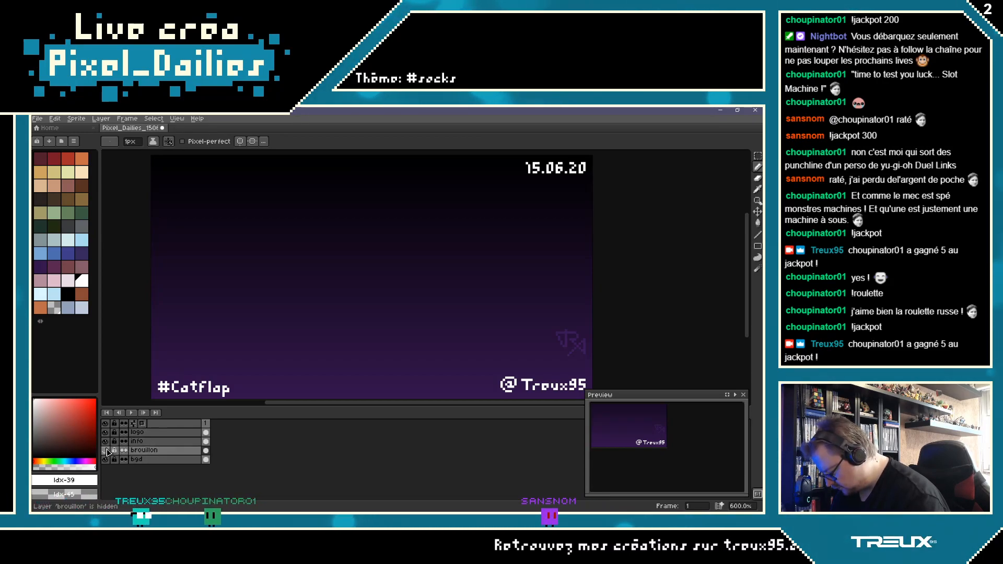
# Step: Show the brouillon layer and clear its old rabbit sketch by filling it with the transparent palette colour
pyautogui.click(106, 450)
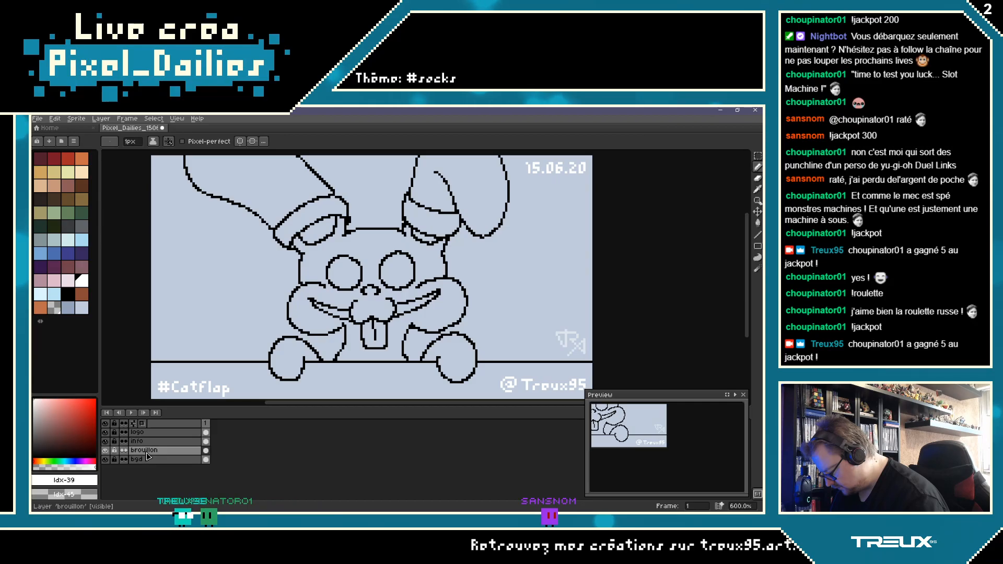
pyautogui.click(757, 222)
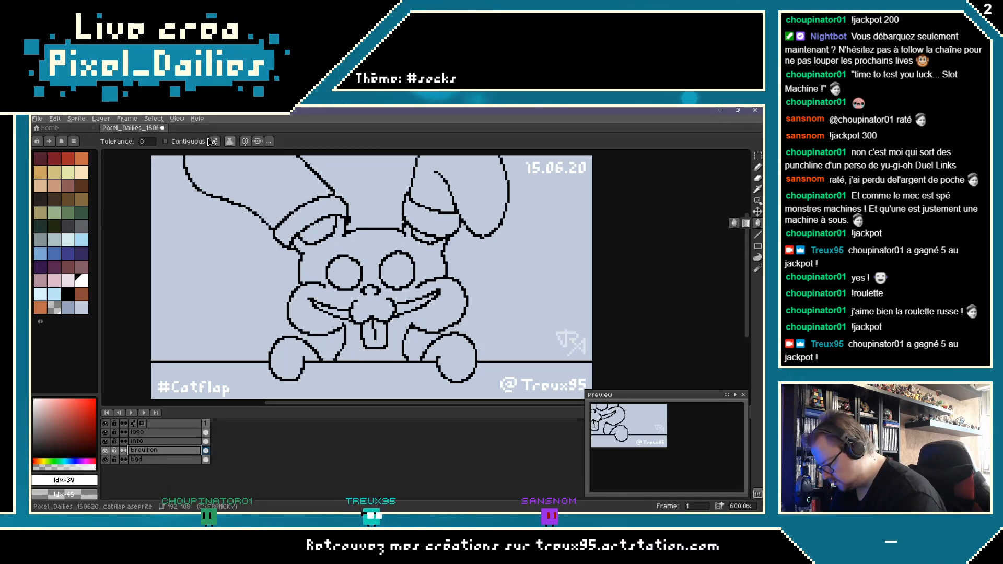
pyautogui.click(54, 308)
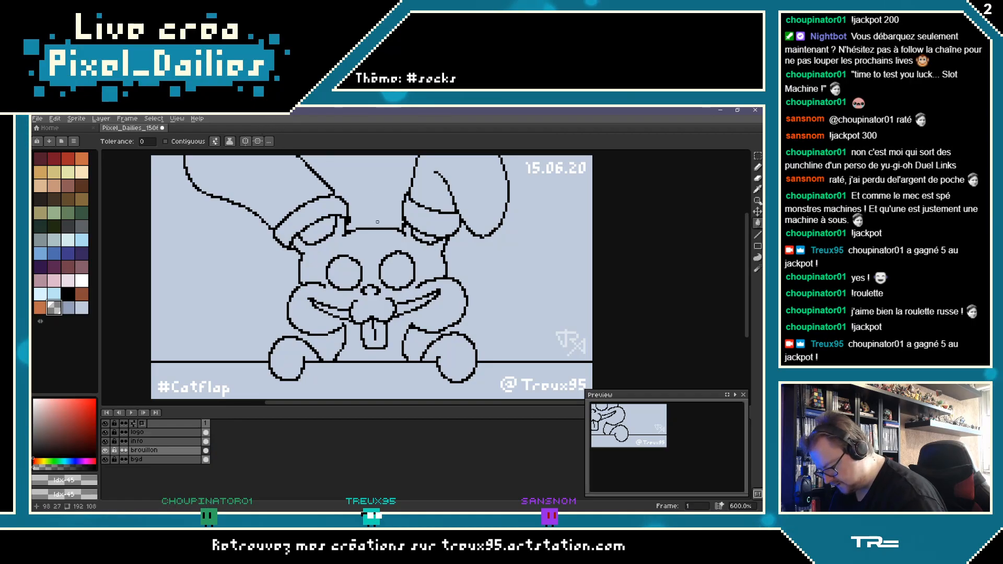
pyautogui.click(374, 256)
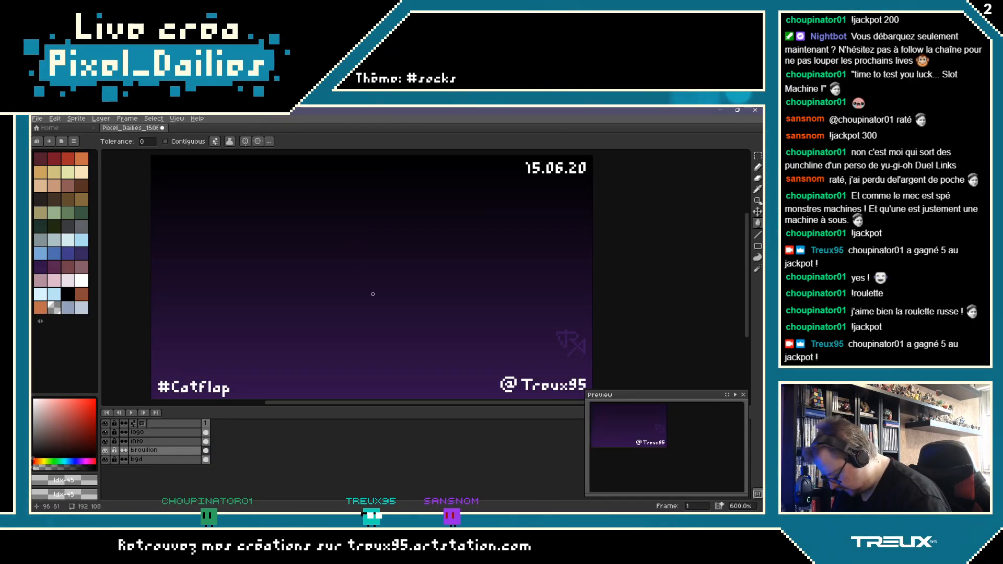
# Step: Cover the whole canvas on the bgd layer with a filled rectangle in light blue-grey (Idx-24)
pyautogui.click(157, 459)
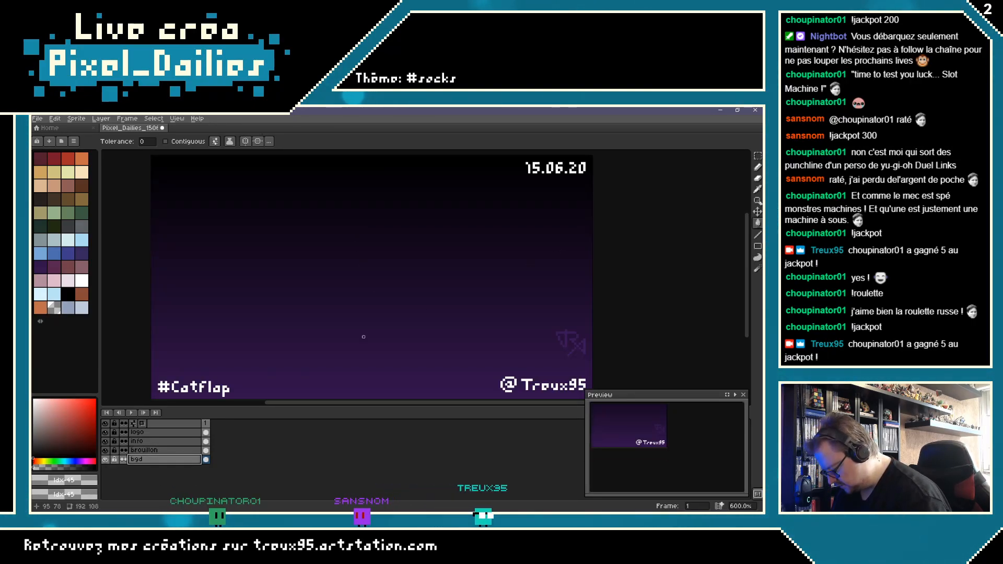
pyautogui.click(758, 246)
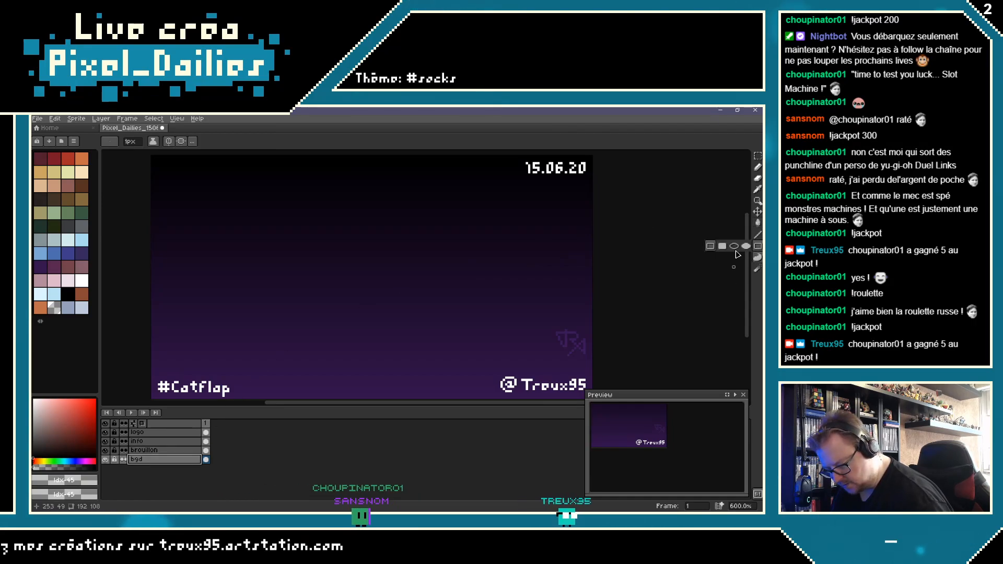
pyautogui.click(721, 245)
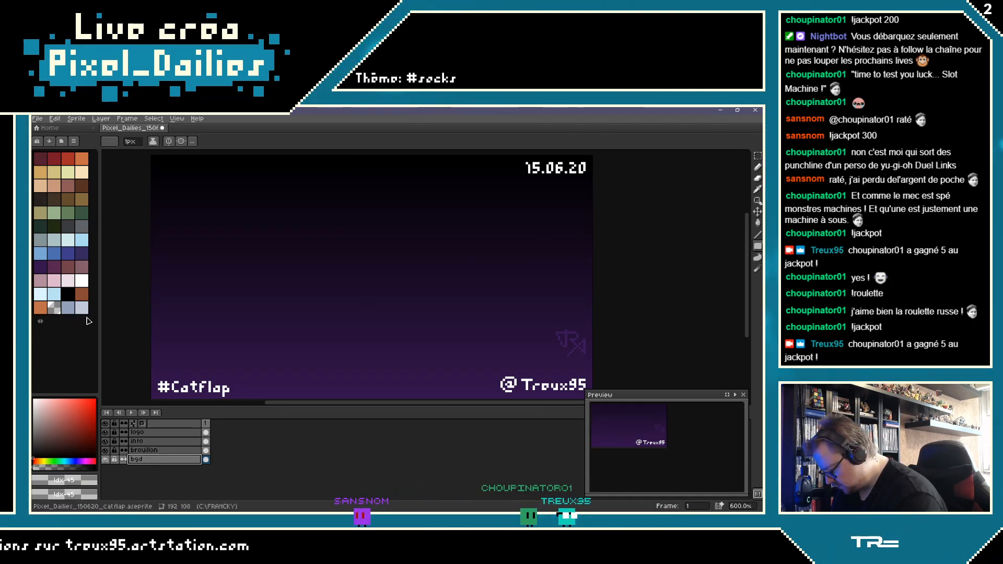
pyautogui.click(41, 242)
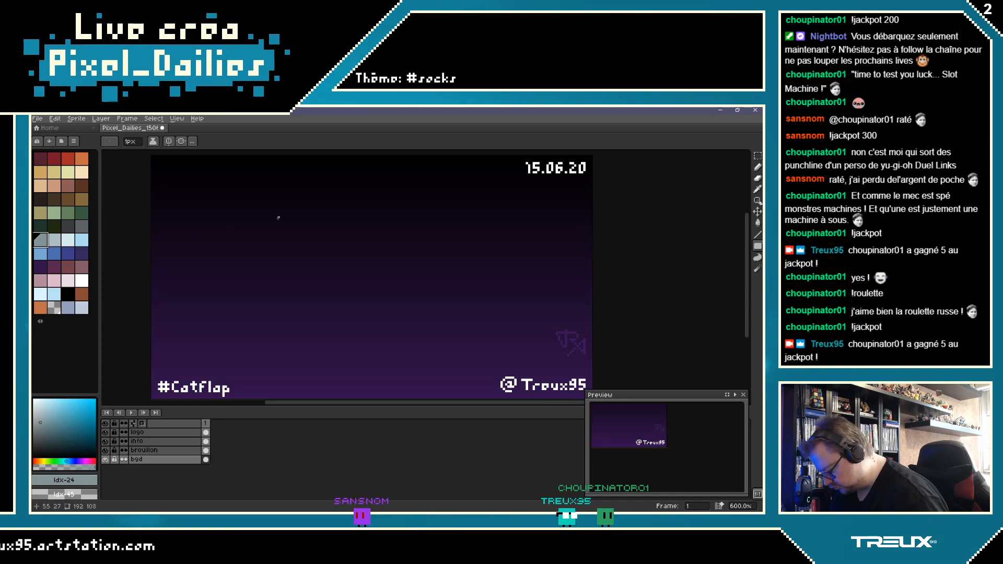
pyautogui.click(758, 167)
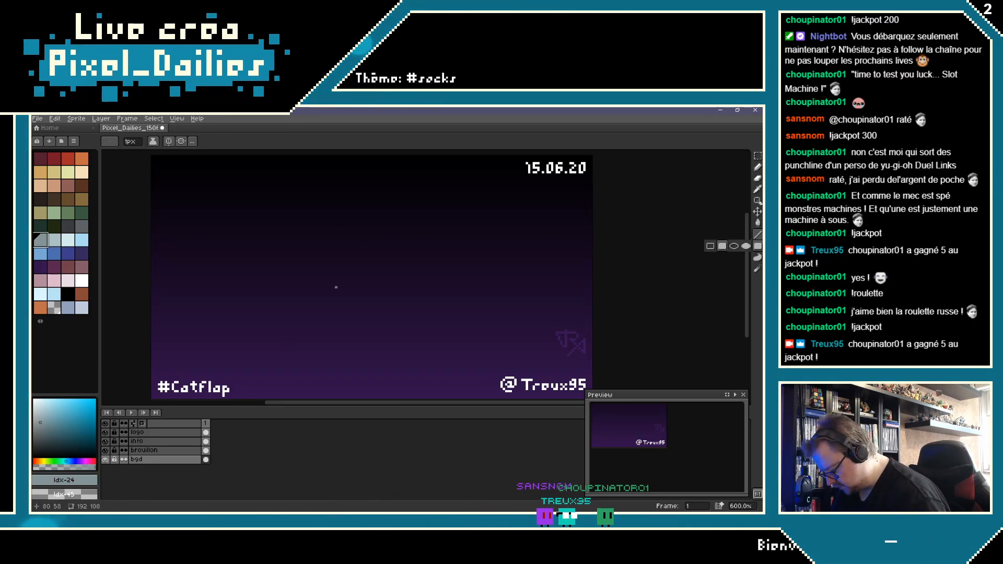
pyautogui.scroll(-1, 336, 286)
pyautogui.moveTo(145, 170); pyautogui.dragTo(551, 394)
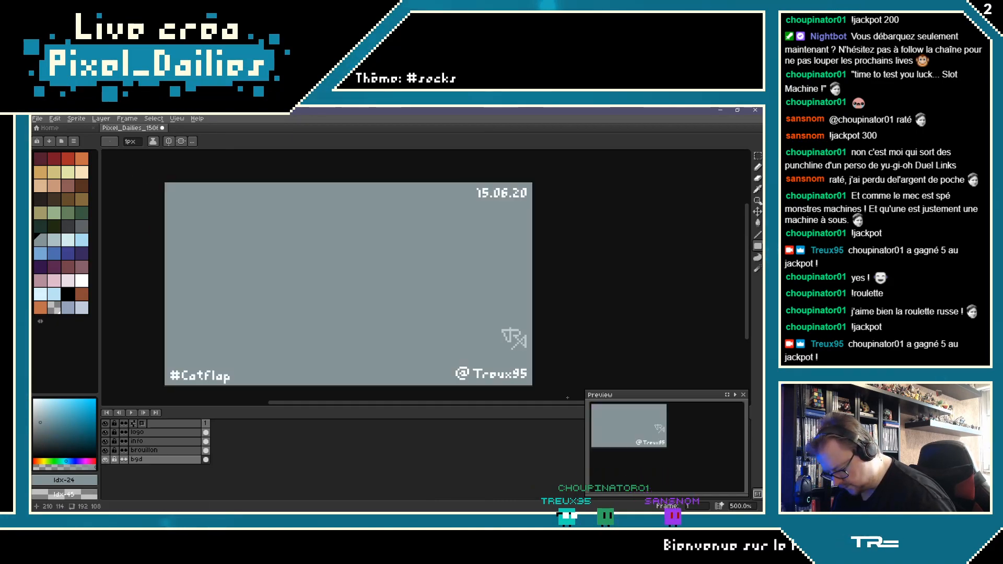
pyautogui.moveTo(417, 271); pyautogui.dragTo(430, 256)
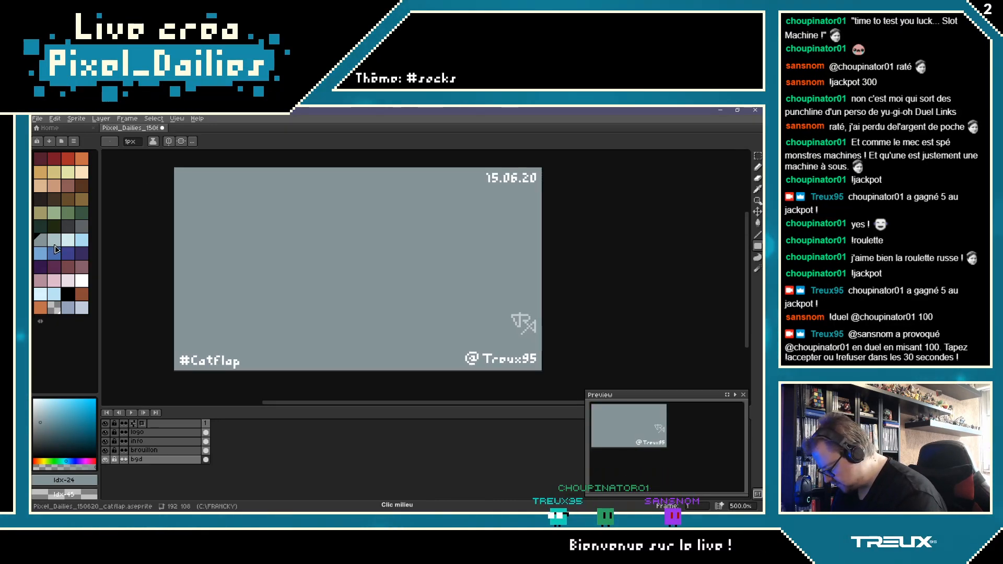
# Step: Cover the bgd layer with a full-canvas filled rectangle in the darker grey (Idx-23)
pyautogui.press('[')
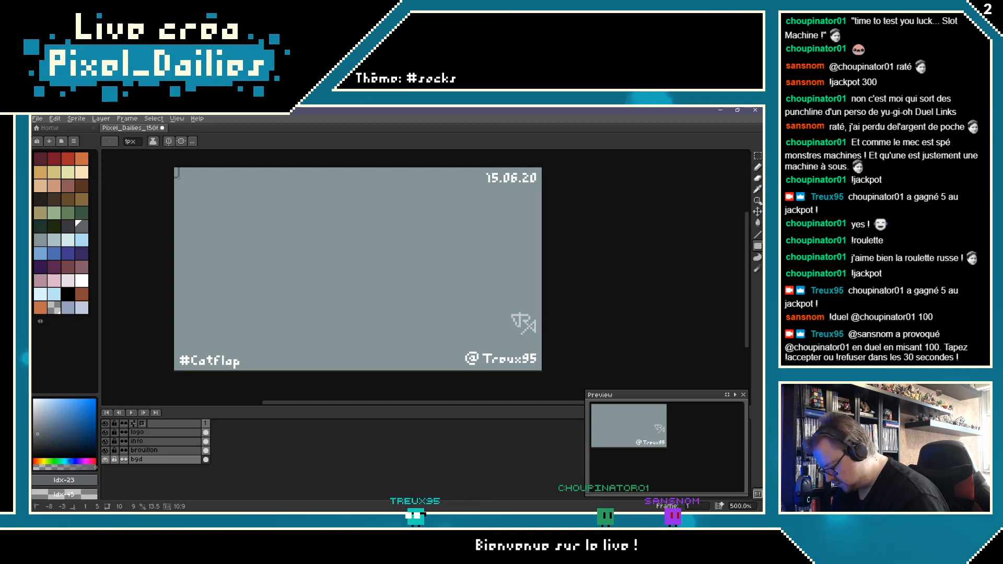
pyautogui.moveTo(176, 172); pyautogui.dragTo(546, 376)
pyautogui.moveTo(433, 286); pyautogui.dragTo(416, 301)
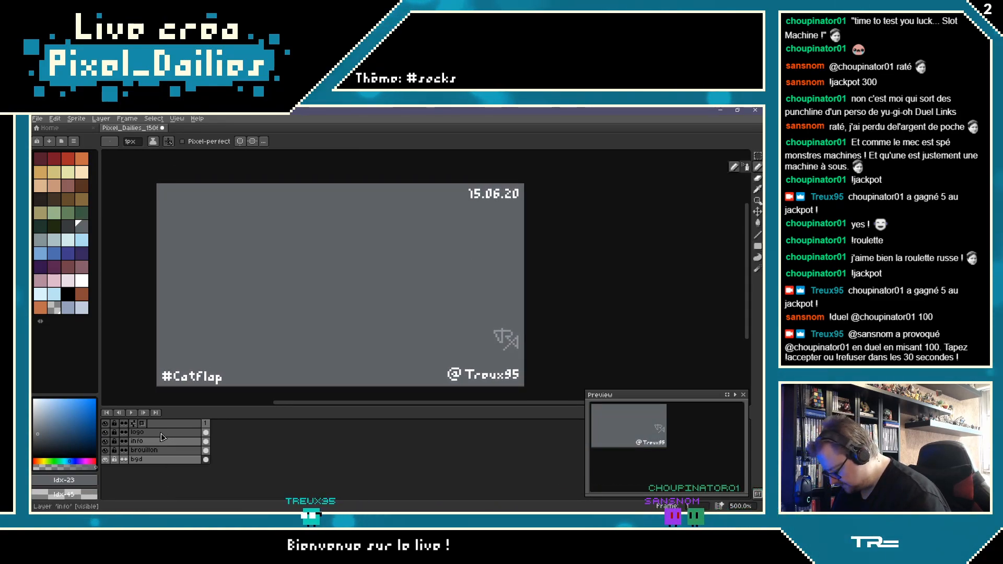
# Step: Make the brouillon layer active and set up the 1 px Pencil with black (Idx-42) for sketching
pyautogui.click(157, 450)
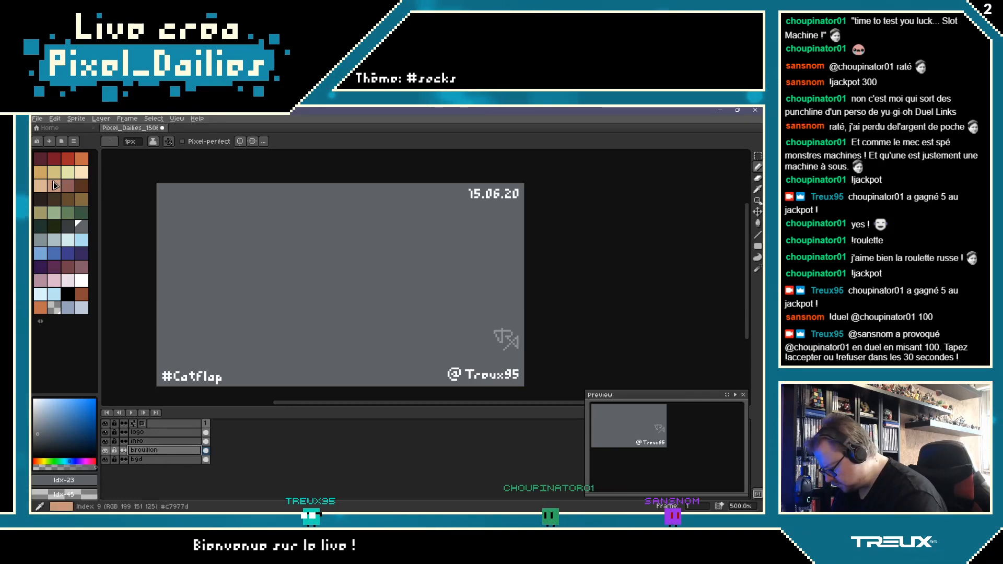
pyautogui.click(68, 294)
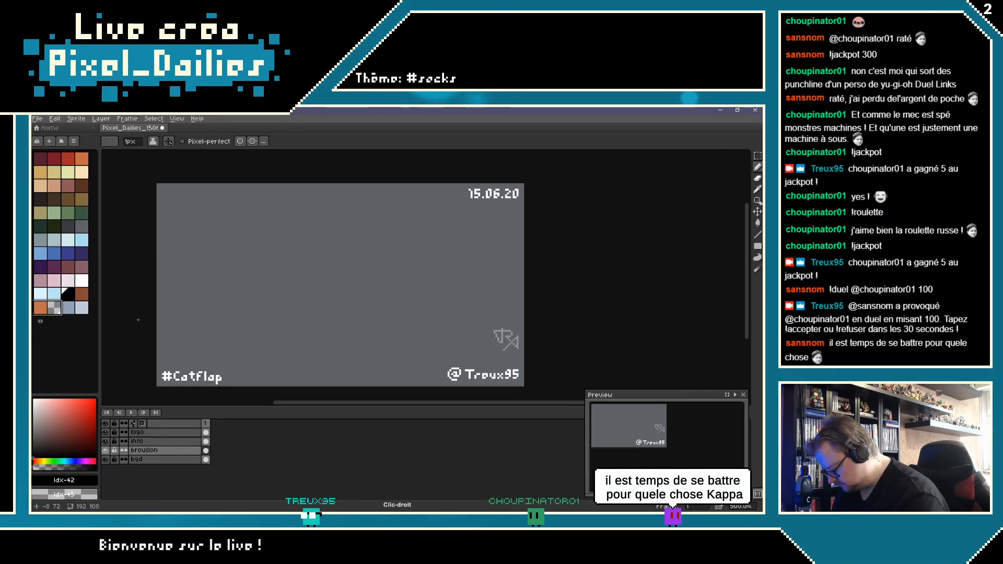
pyautogui.moveTo(448, 252); pyautogui.dragTo(454, 238)
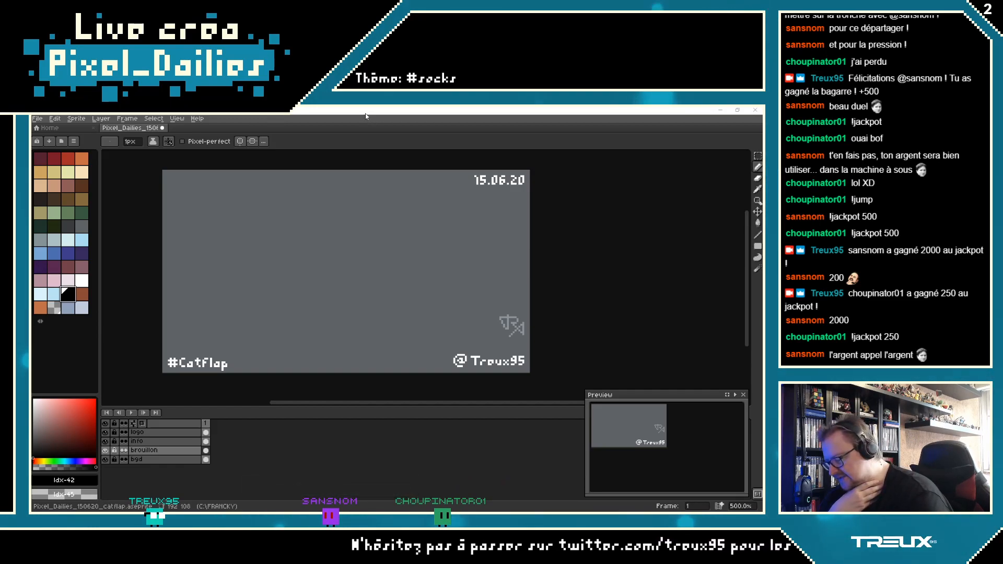
pyautogui.click(390, 148)
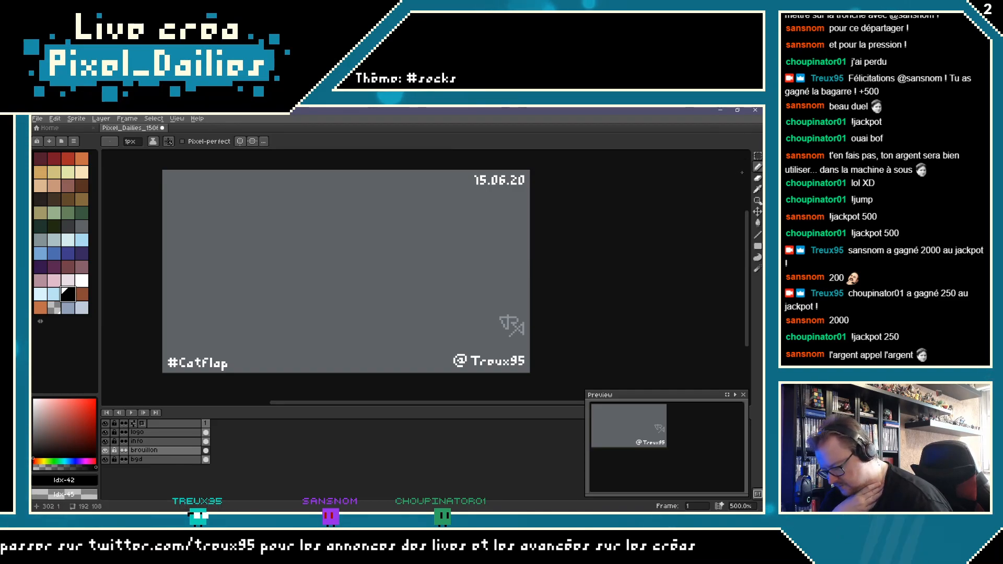
pyautogui.click(757, 166)
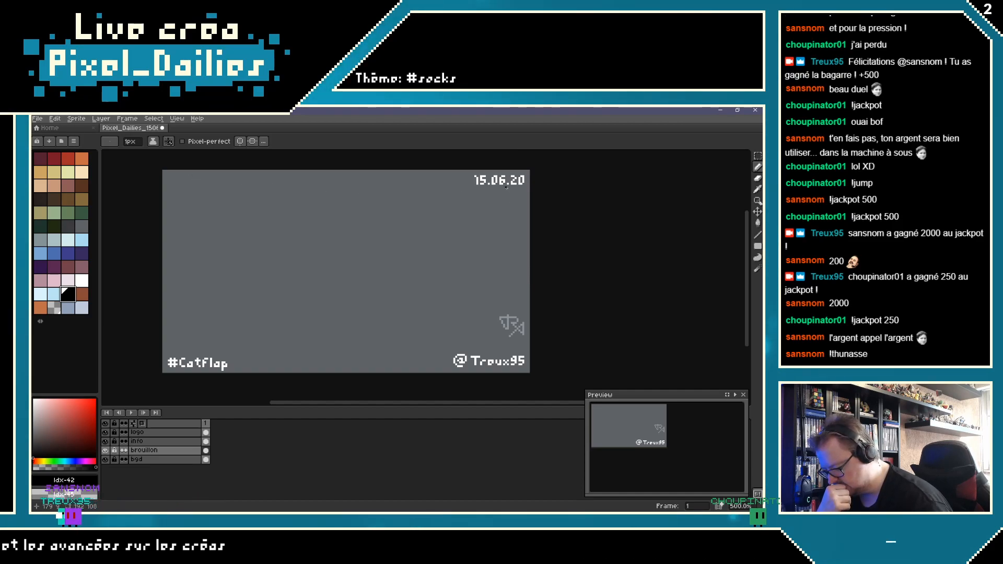
# Step: Move the #Catflap label on the info layer to the canvas's upper left corner, level with the 15.06.20 date, and deselect it
pyautogui.click(757, 158)
pyautogui.click(143, 442)
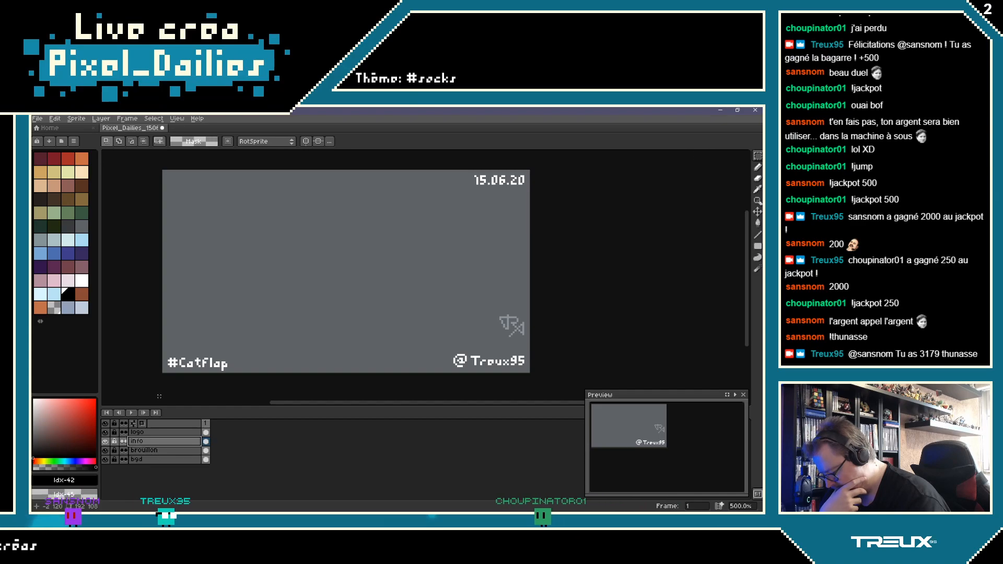
pyautogui.moveTo(158, 345); pyautogui.dragTo(220, 329)
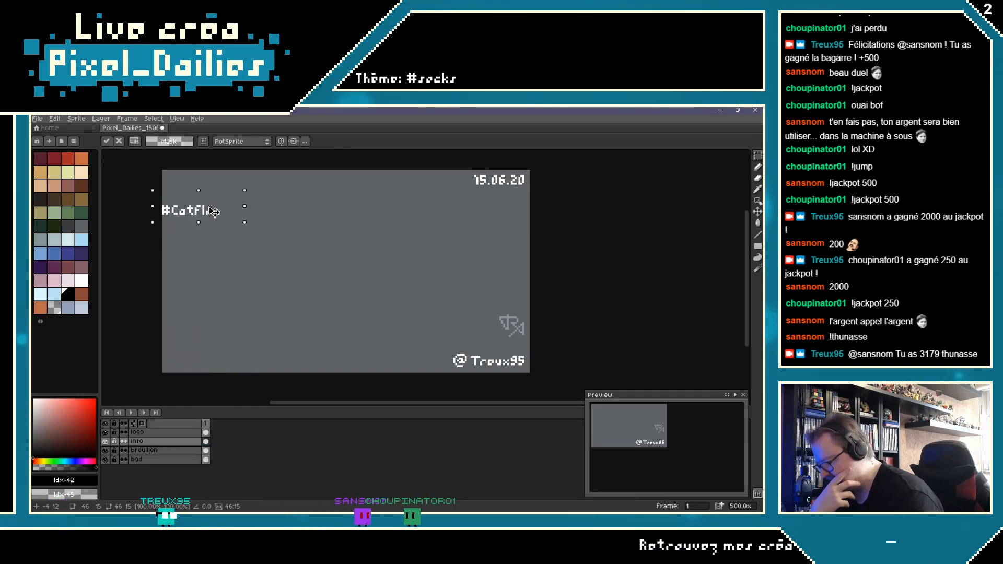
pyautogui.moveTo(213, 211); pyautogui.dragTo(222, 187)
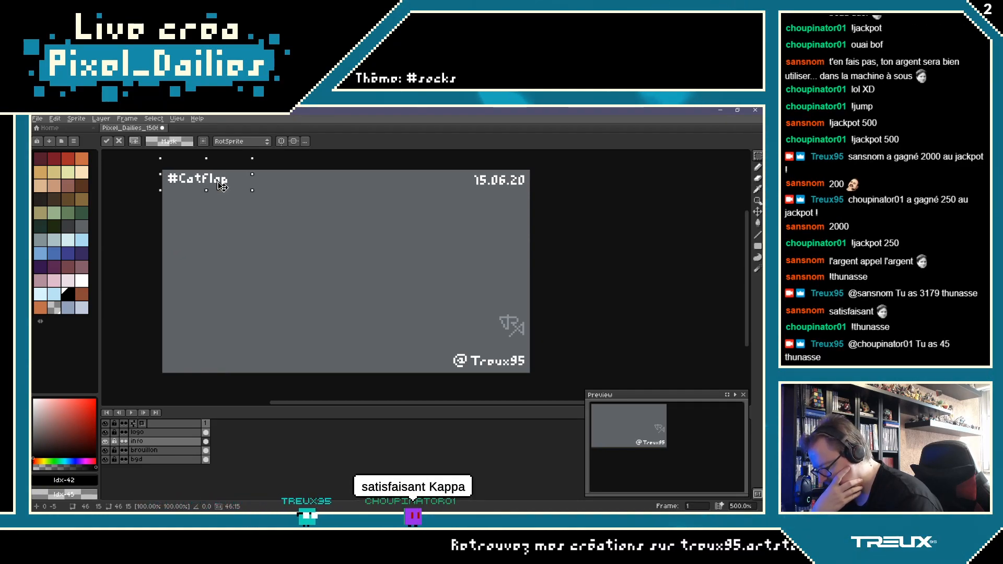
pyautogui.click(622, 210)
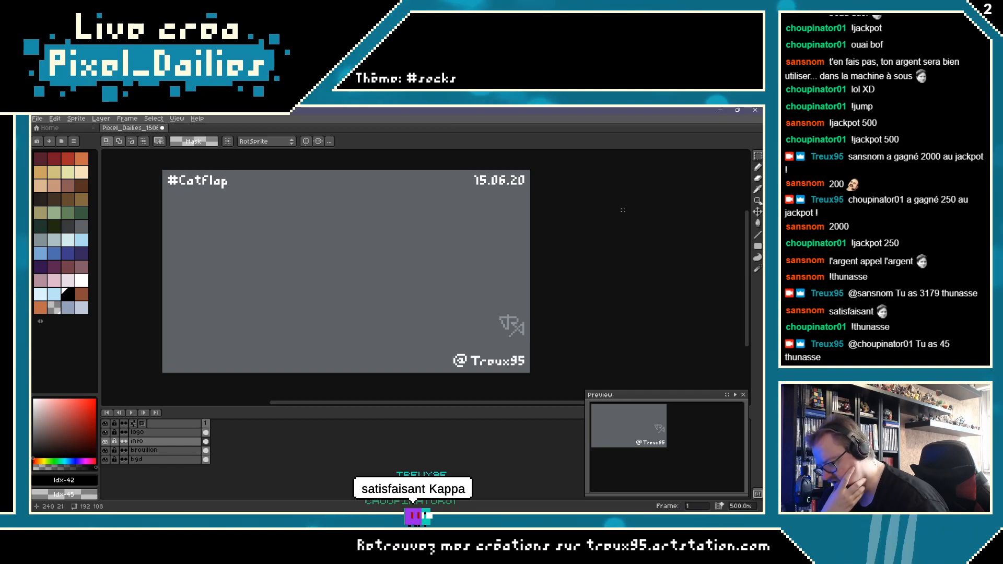
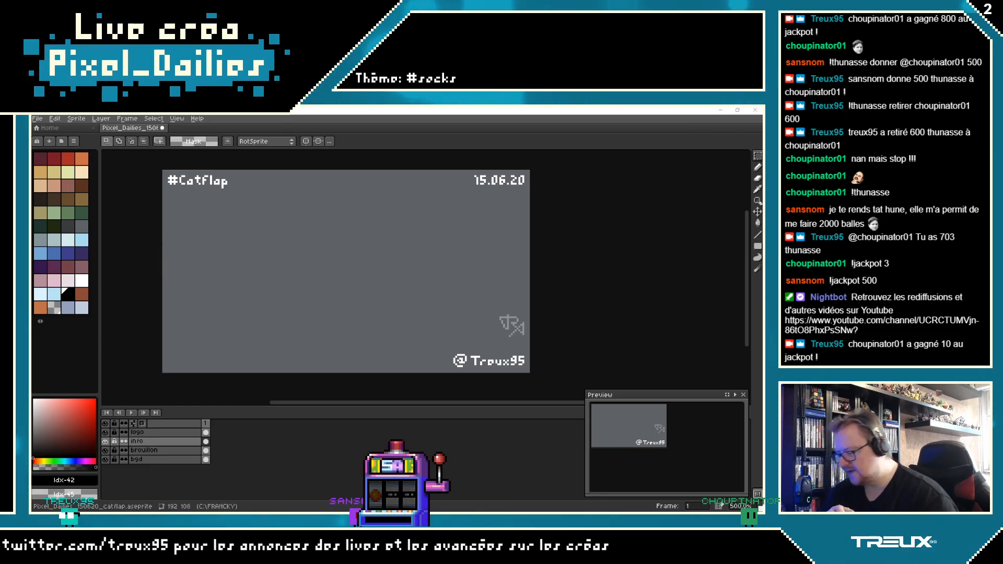
# Step: Adjust the preview's zoom so that the entire canvas fits inside it
pyautogui.click(534, 181)
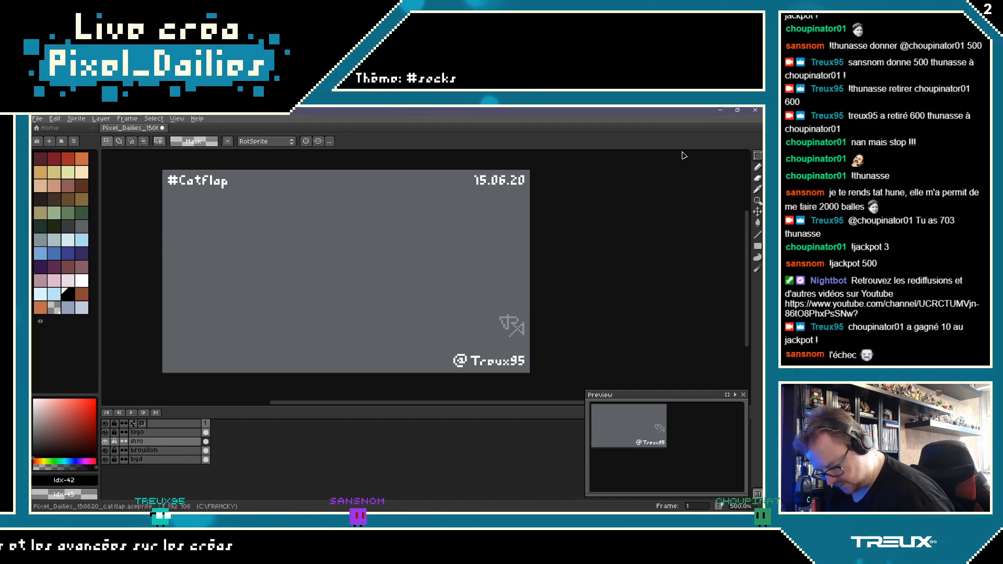
pyautogui.scroll(2, 667, 467)
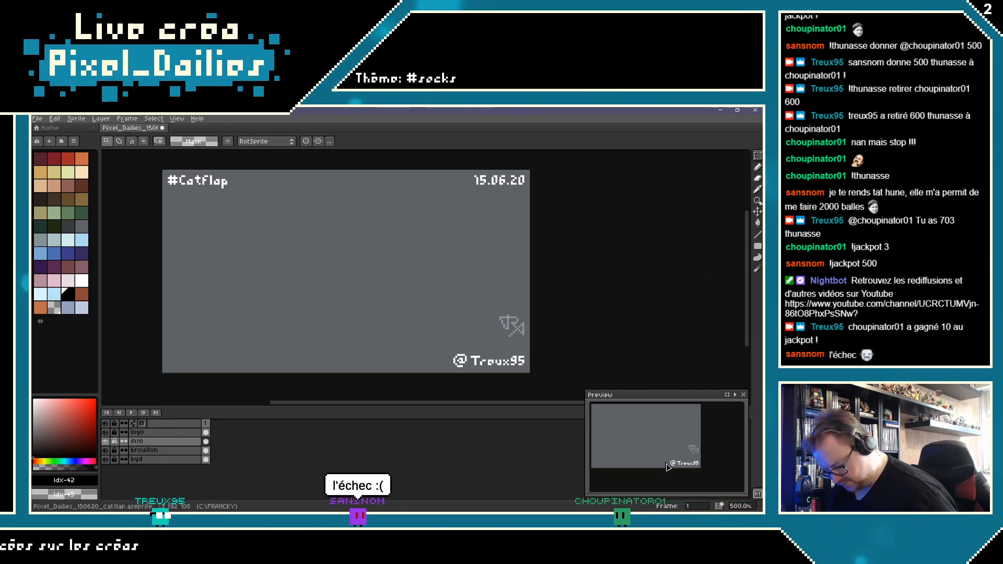
pyautogui.scroll(-3, 655, 447)
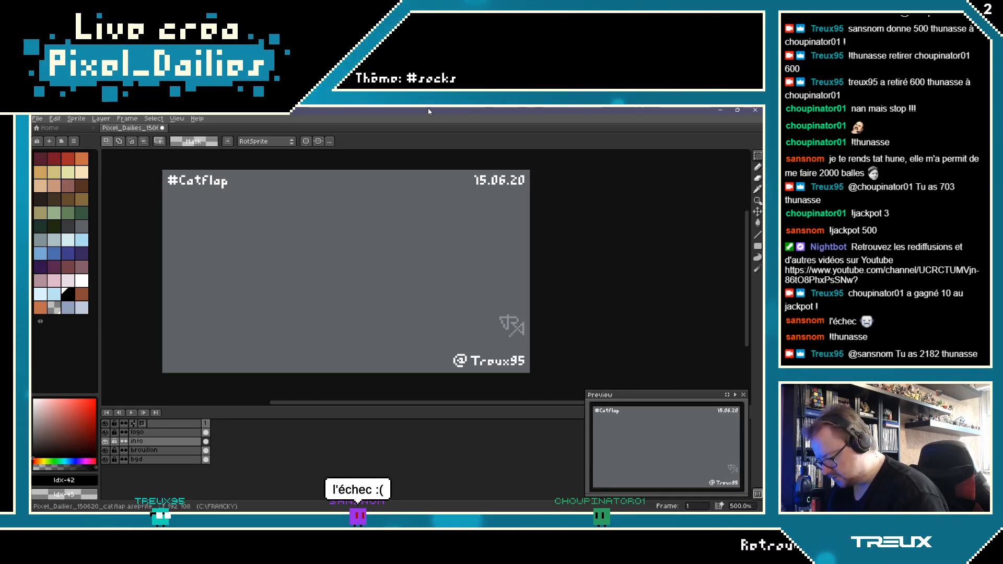
# Step: Outline the left half of the canvas with a 1 px black rectangle on the brouillon layer
pyautogui.click(757, 246)
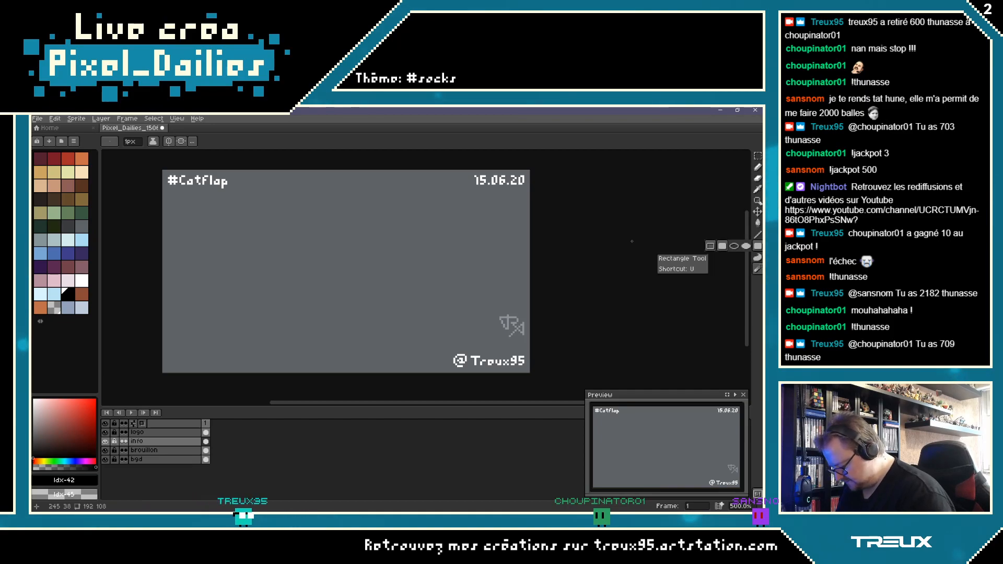
pyautogui.click(149, 450)
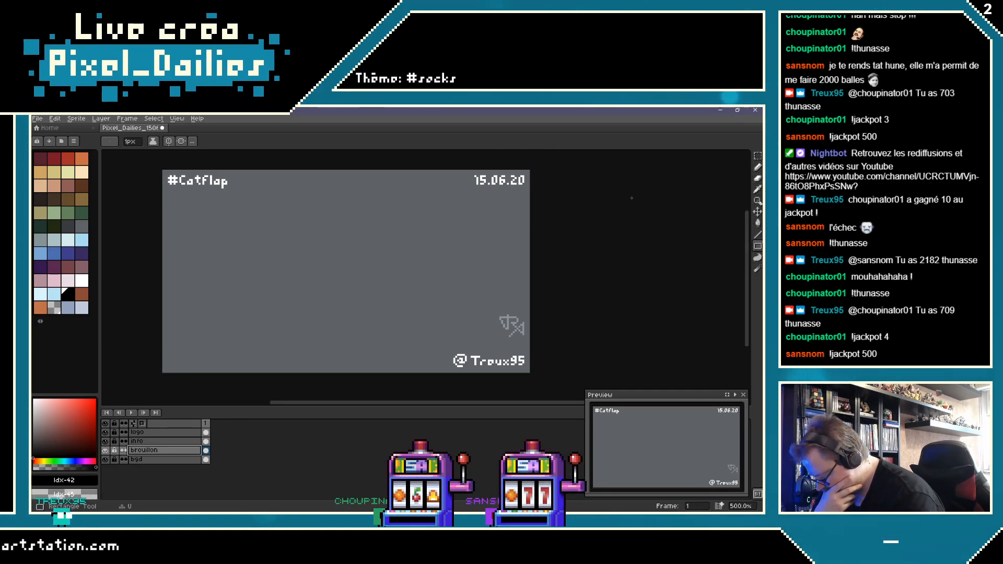
pyautogui.moveTo(163, 170); pyautogui.dragTo(343, 371)
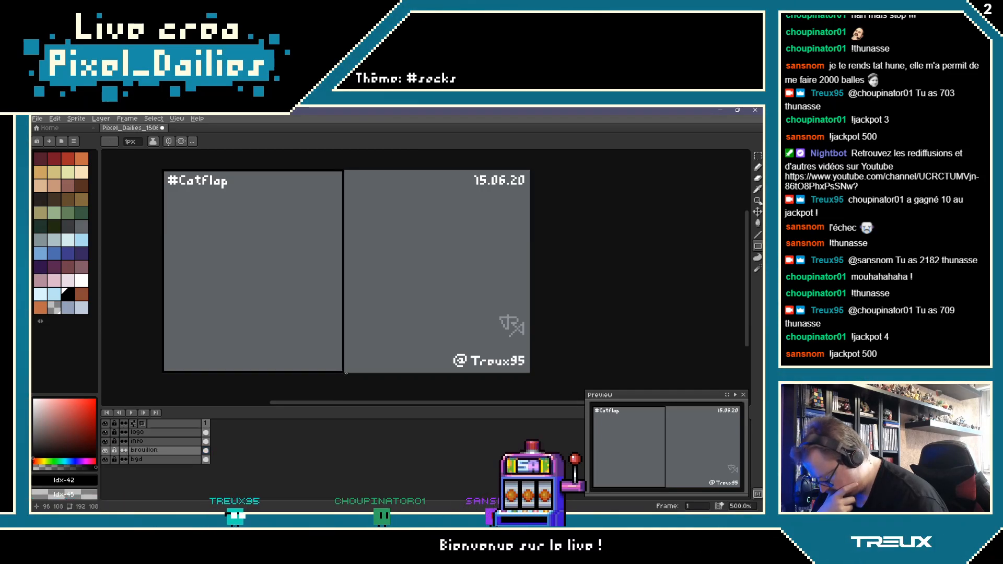
pyautogui.moveTo(344, 170); pyautogui.dragTo(163, 371)
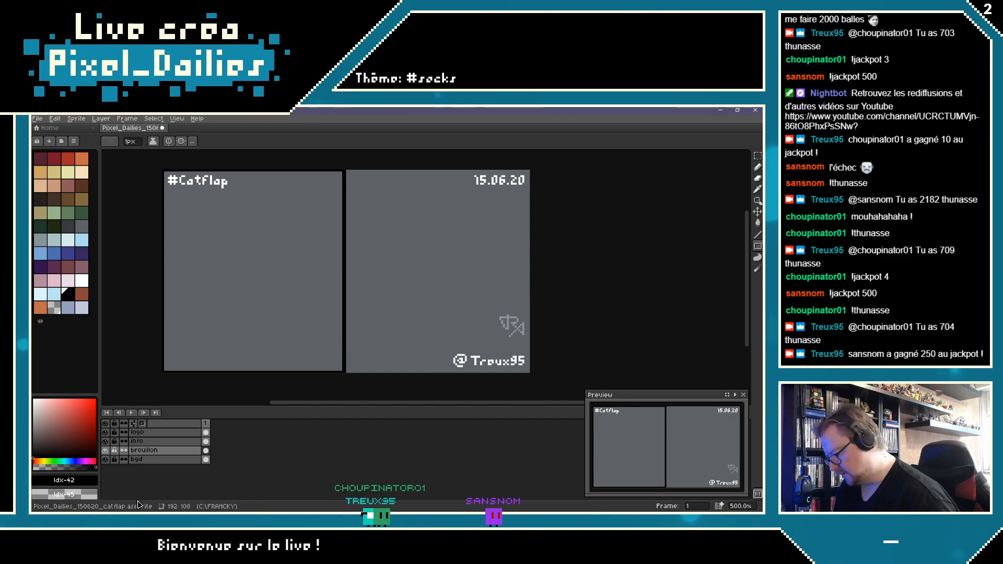
# Step: Fill the left half of the brouillon layer with black and the right half with blue (Idx-30), using contiguous fills
pyautogui.click(757, 222)
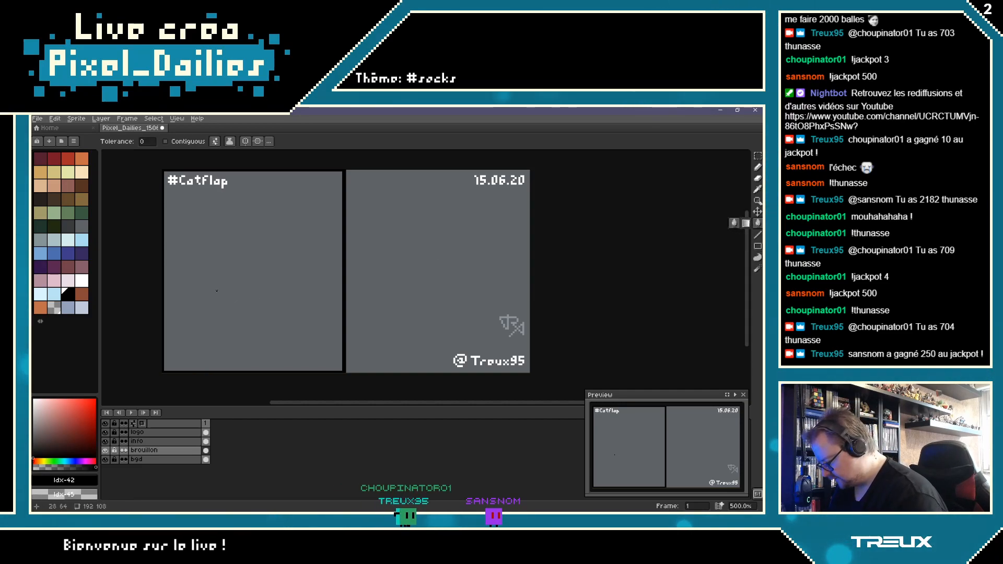
pyautogui.click(314, 360)
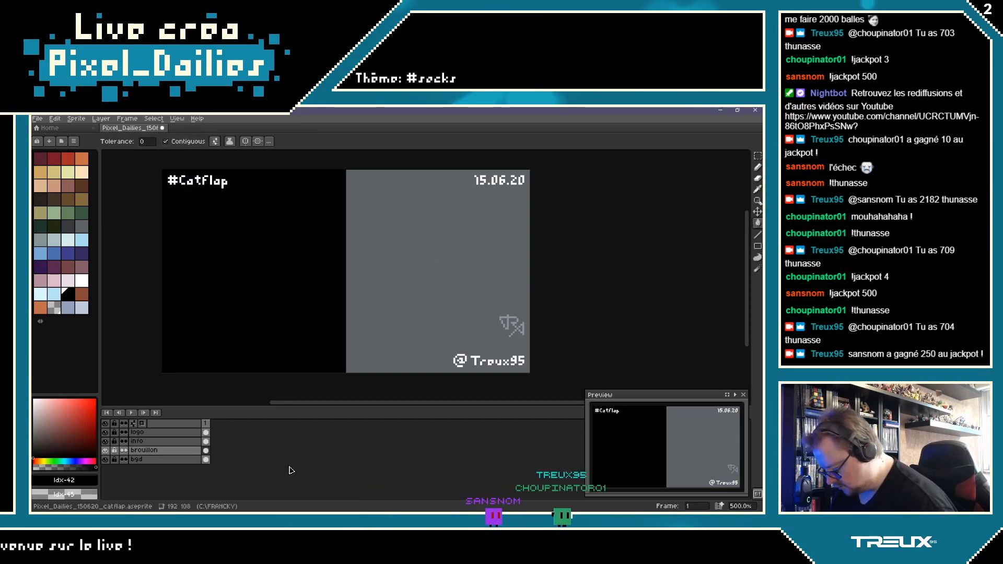
pyautogui.click(68, 253)
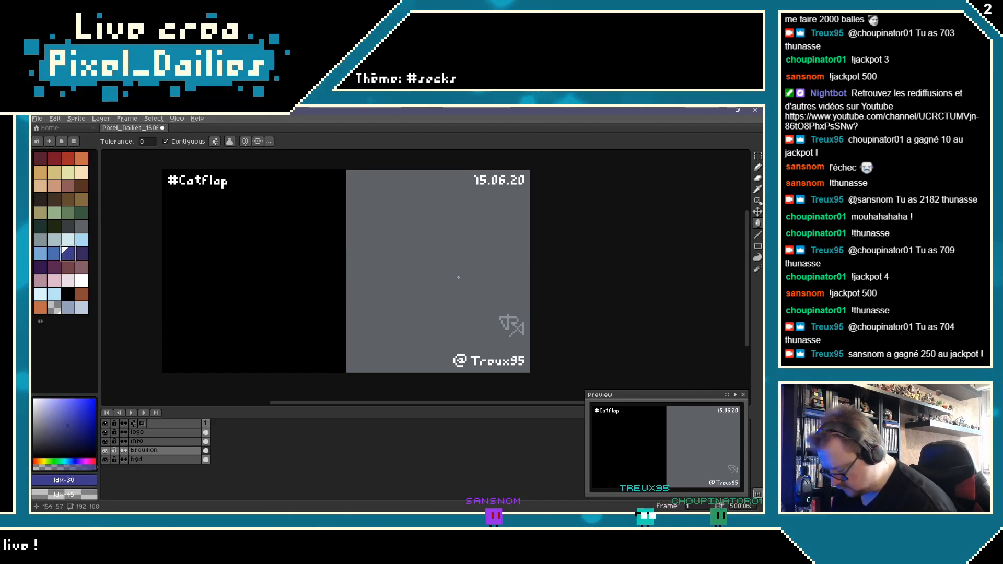
pyautogui.click(439, 272)
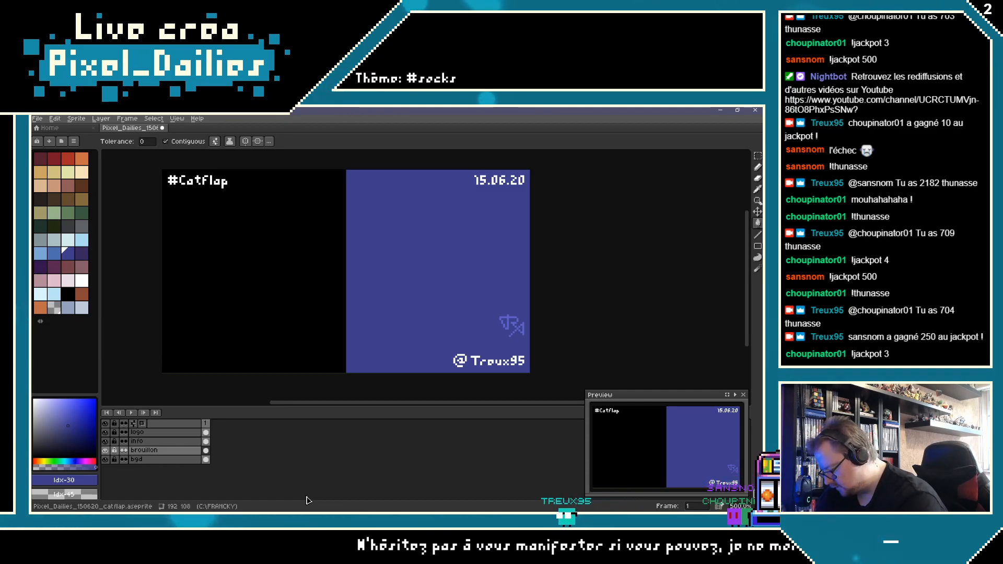
# Step: Add a new layer above brouillon and hide the brouillon layer
pyautogui.rightClick(155, 452)
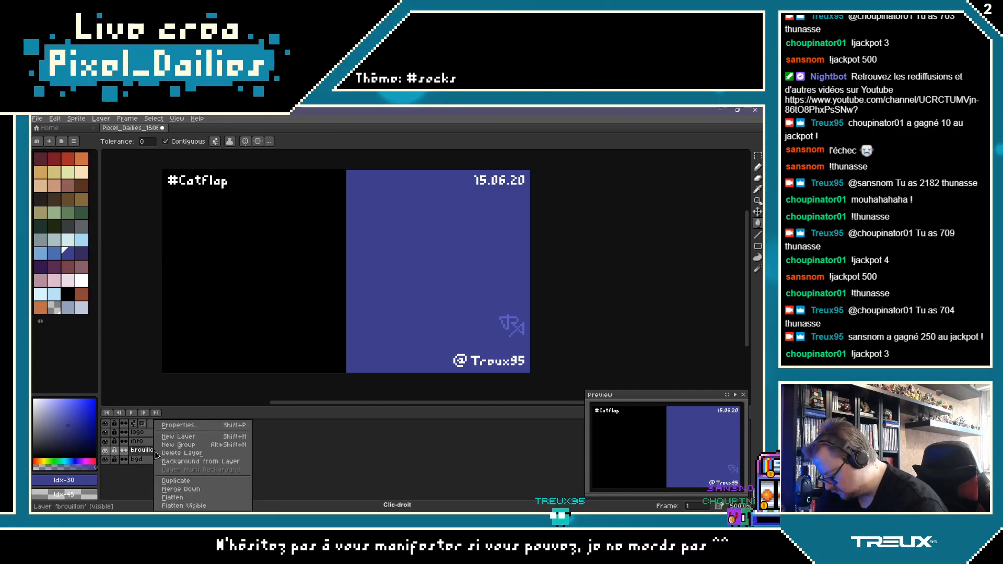
pyautogui.click(178, 436)
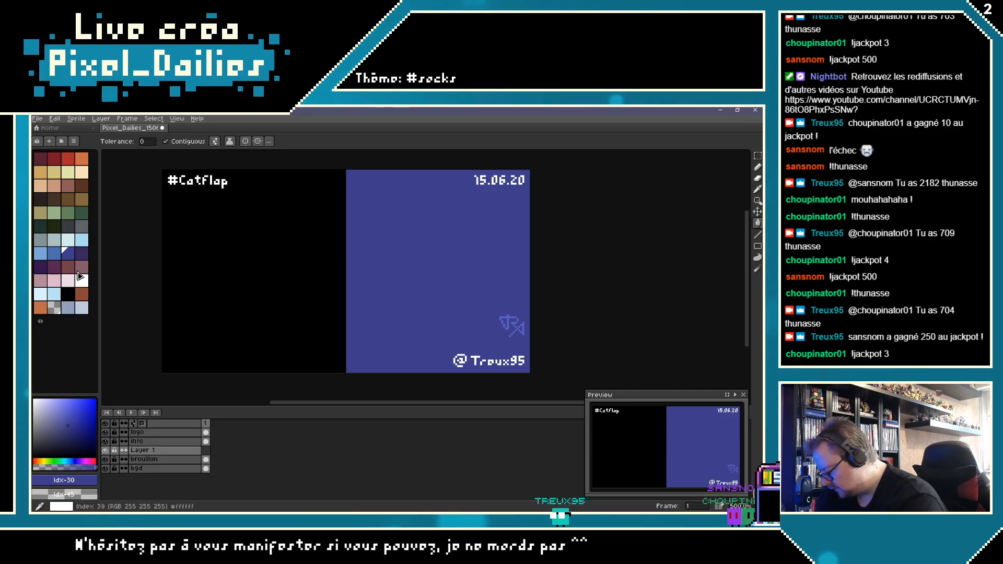
pyautogui.click(68, 199)
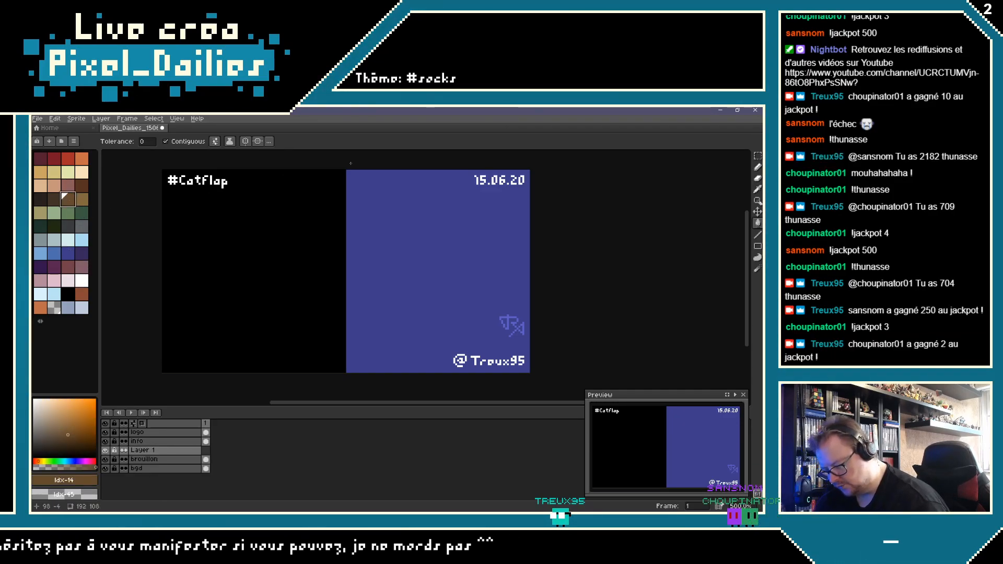
pyautogui.moveTo(757, 246); pyautogui.dragTo(727, 249)
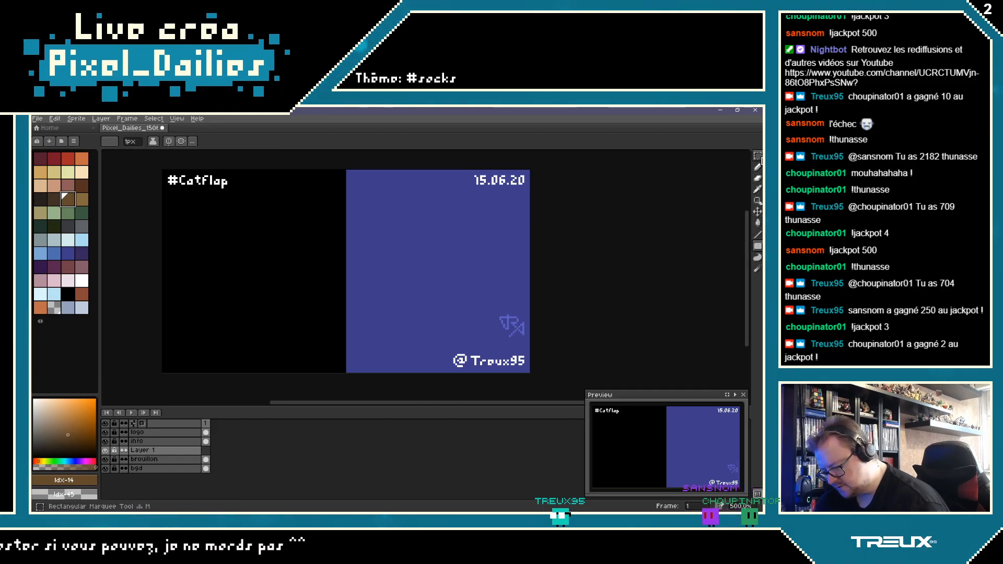
pyautogui.press('b')
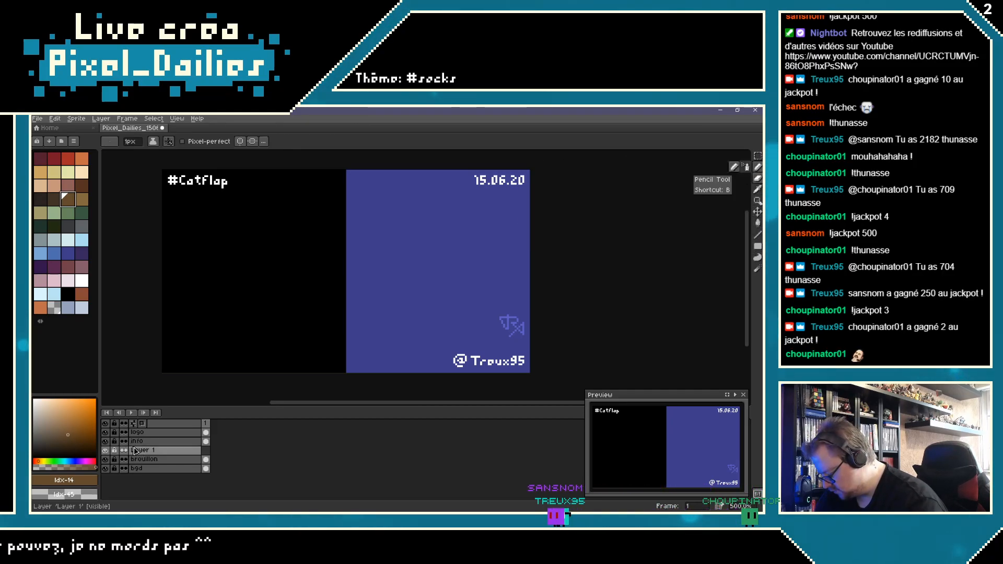
pyautogui.click(107, 459)
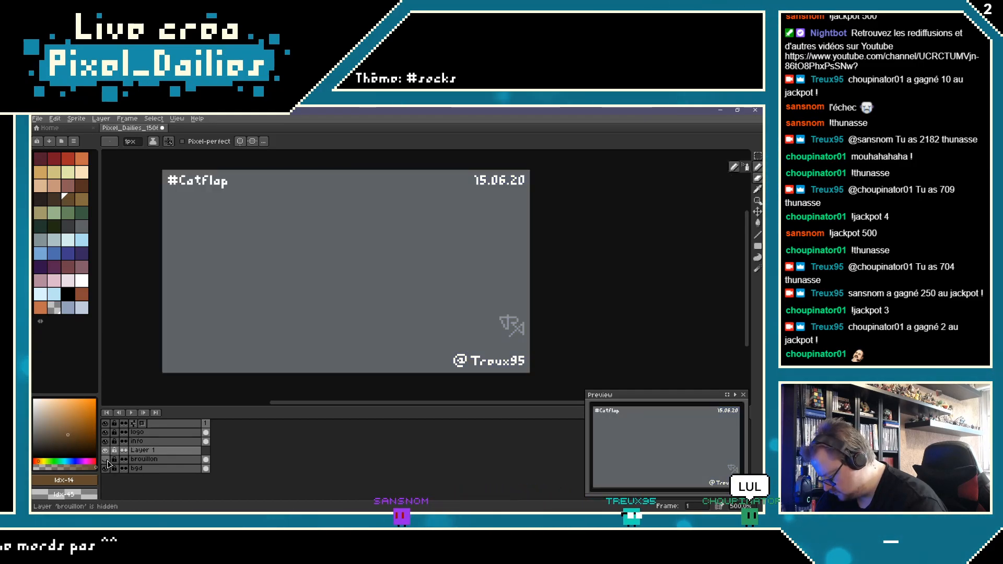
# Step: Pencil a vertical wall line just right of the canvas centre and a four-pane window with a sill beside it, in black (Idx-42)
pyautogui.click(43, 203)
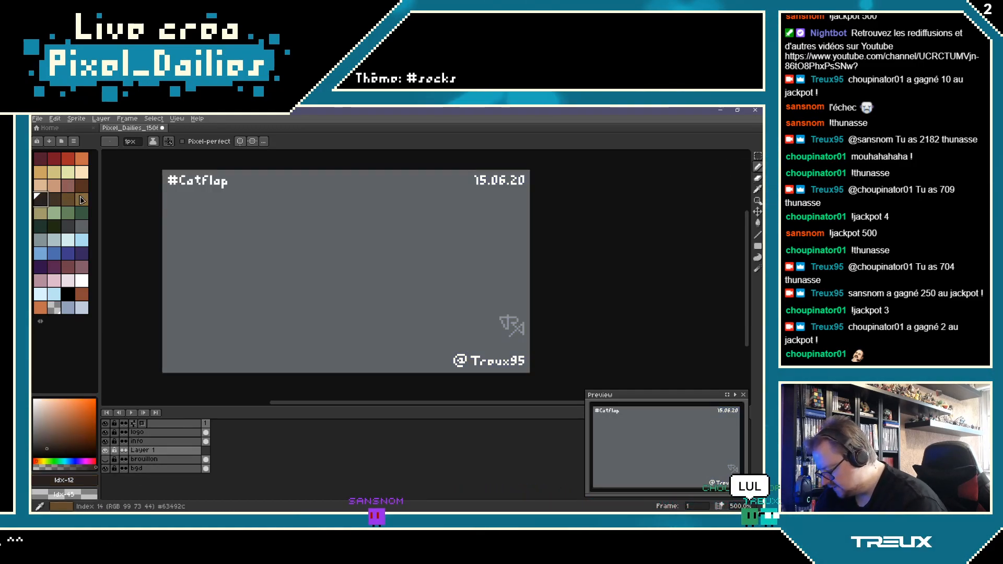
pyautogui.click(67, 295)
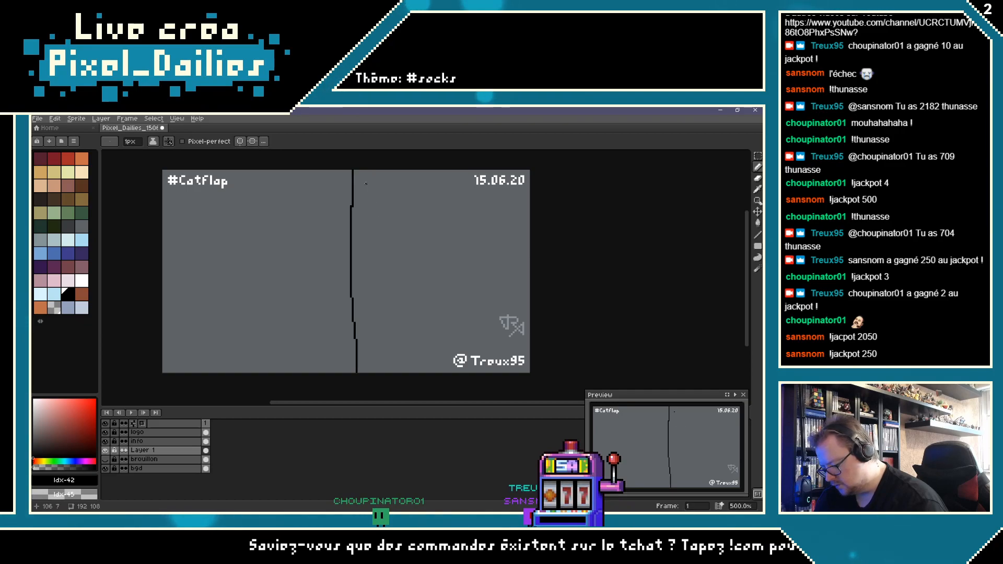
pyautogui.moveTo(366, 183); pyautogui.dragTo(438, 183)
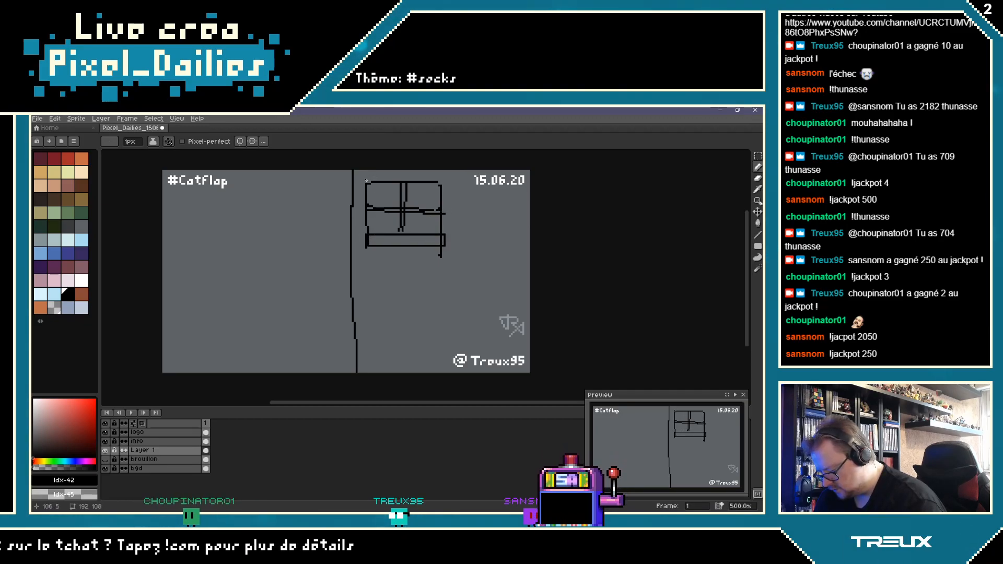
# Step: Sketch a door outline along the canvas's right side, with a small oval knob and a square cat flap at its base
pyautogui.moveTo(441, 180); pyautogui.dragTo(443, 180)
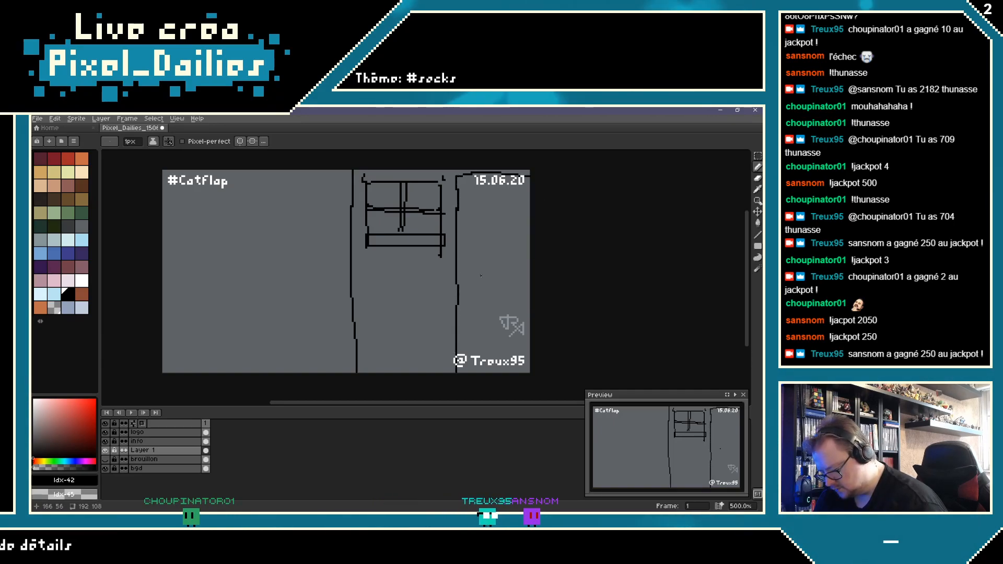
pyautogui.moveTo(466, 285); pyautogui.dragTo(472, 282)
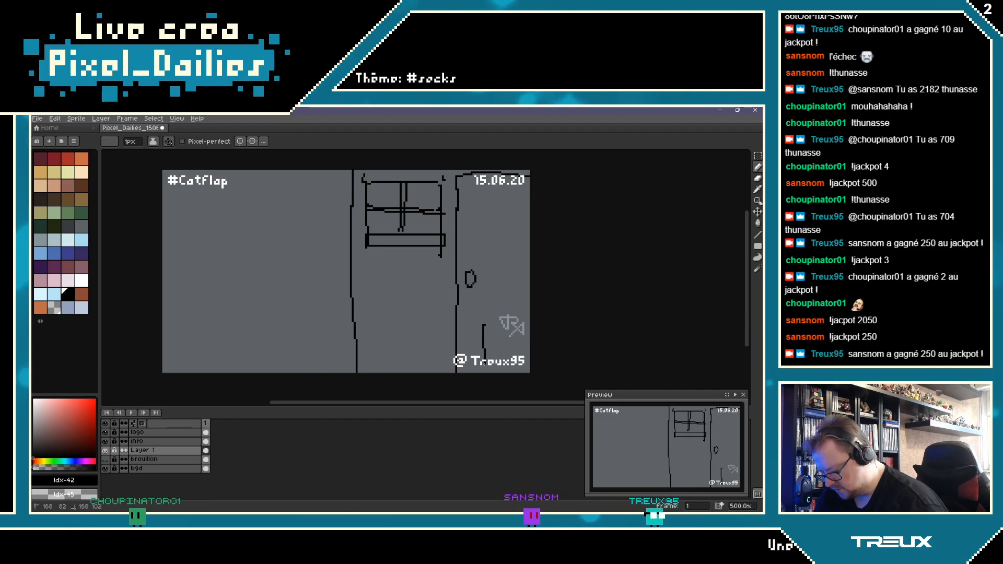
pyautogui.moveTo(483, 361)
pyautogui.mouseDown()
pyautogui.moveTo(526, 324)
pyautogui.moveTo(526, 367)
pyautogui.mouseUp()
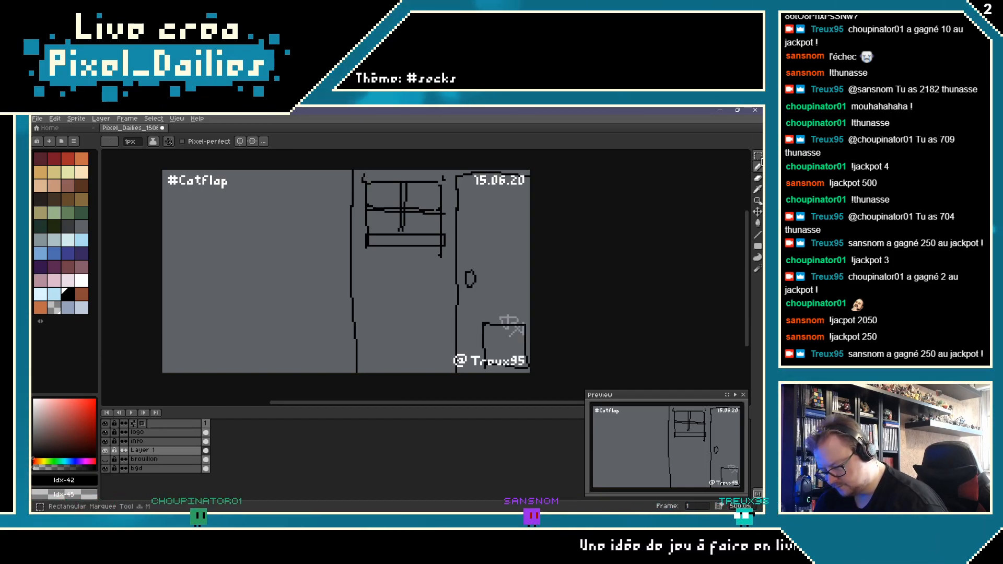
# Step: Flip the whole door and window sketch in the right half of the canvas horizontally, and deselect it
pyautogui.press('m')
pyautogui.moveTo(338, 168); pyautogui.dragTo(532, 375)
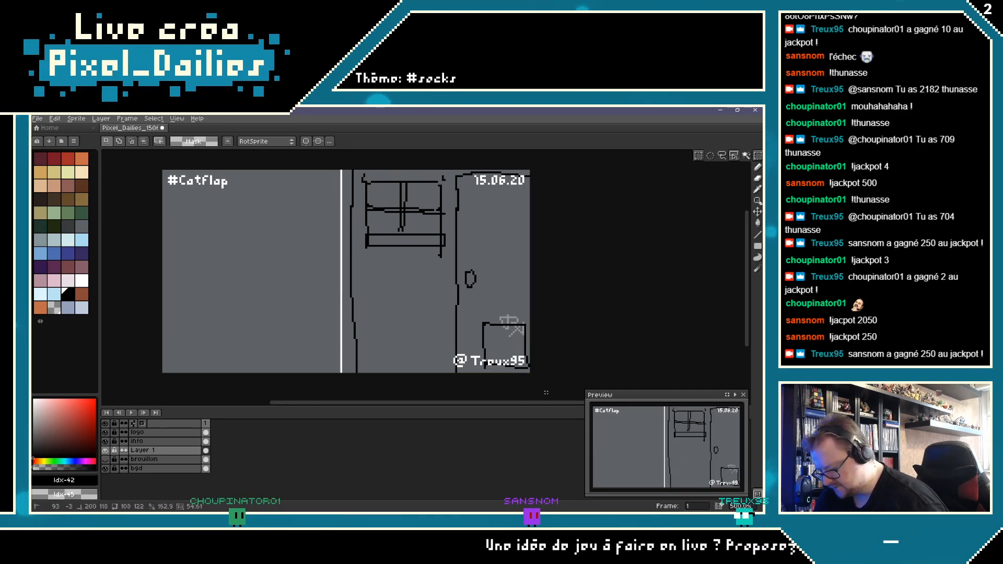
pyautogui.click(55, 118)
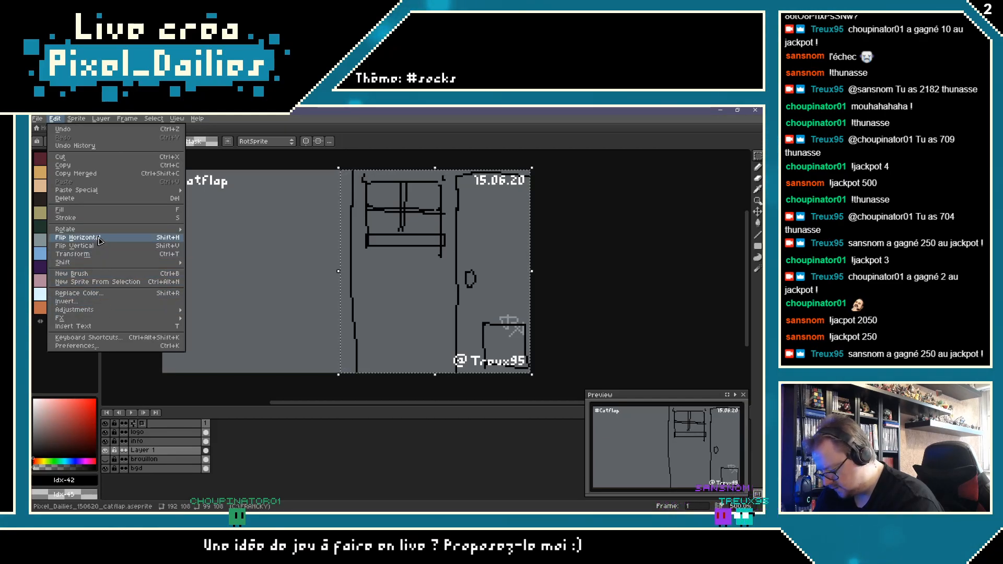
pyautogui.click(78, 237)
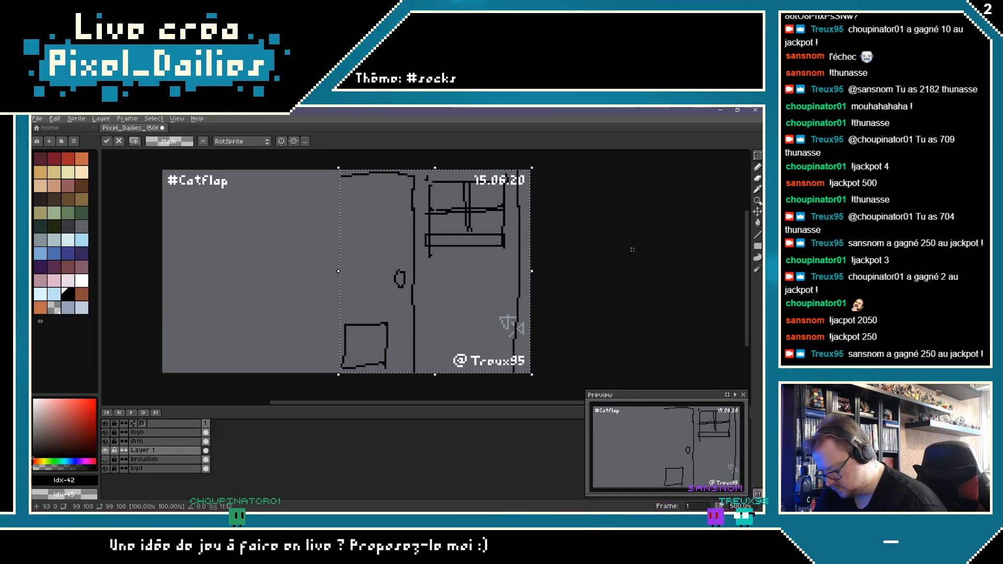
pyautogui.hotkey('ctrl', 'd')
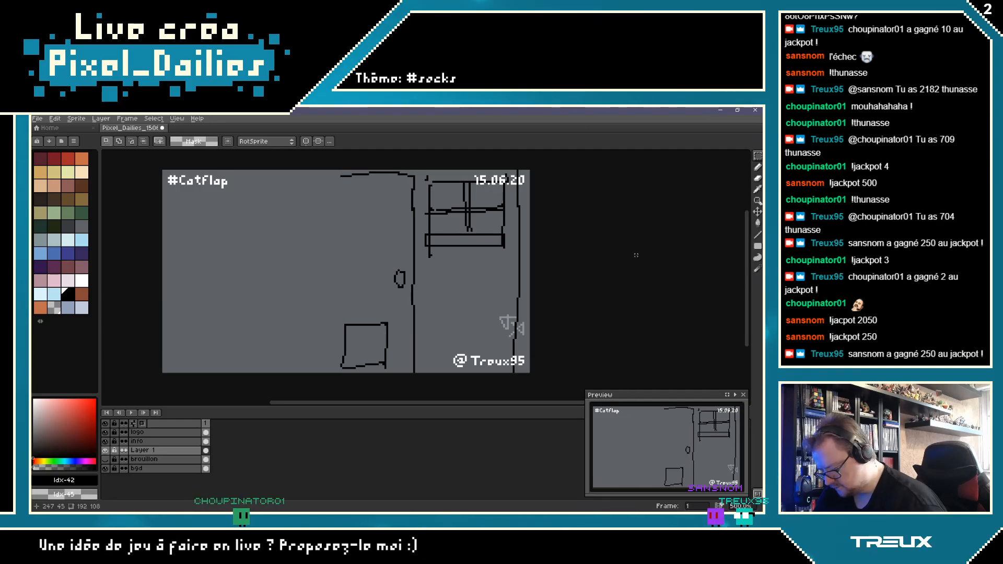
# Step: Draw the door's missing left edge and sketch the cat flap swung open in perspective, with thickness lines and an inner frame
pyautogui.click(757, 180)
pyautogui.moveTo(337, 173); pyautogui.dragTo(340, 439)
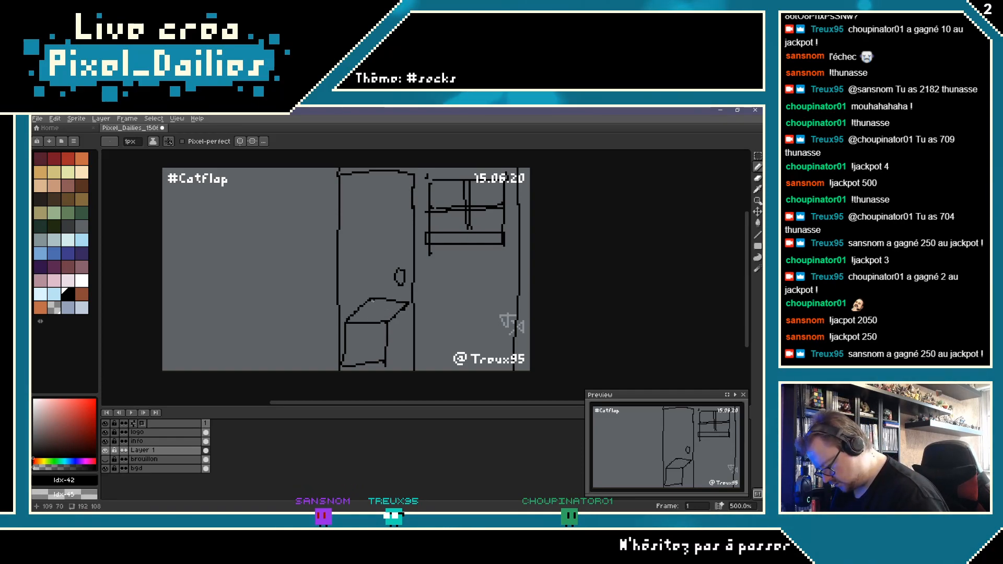
pyautogui.moveTo(376, 301)
pyautogui.mouseDown()
pyautogui.moveTo(398, 309)
pyautogui.moveTo(371, 323)
pyautogui.moveTo(342, 321)
pyautogui.moveTo(389, 321)
pyautogui.mouseUp()
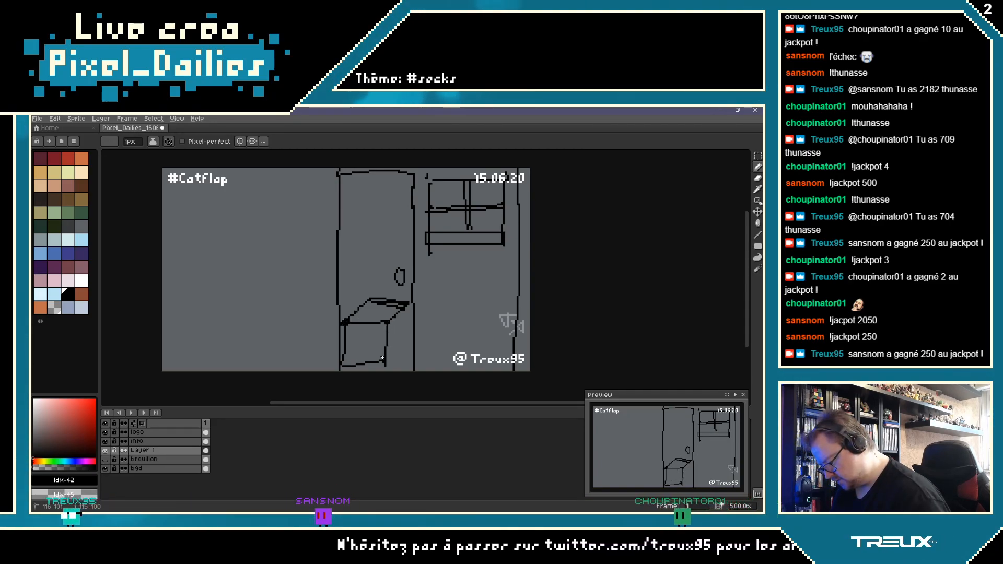
pyautogui.moveTo(344, 362); pyautogui.dragTo(383, 357)
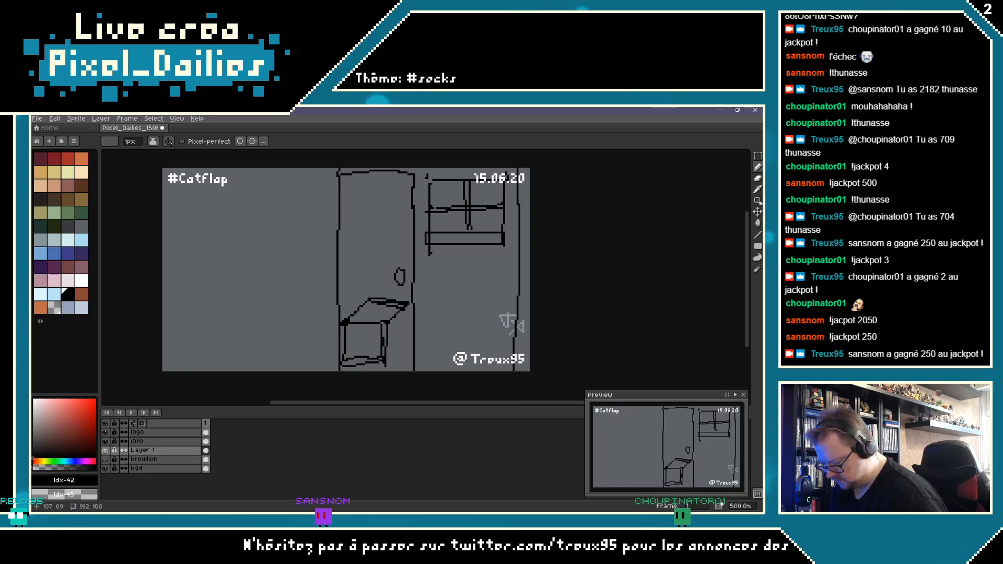
# Step: Hatch the right-hand sketch in colour: green (Idx-18) in the flap opening, blue (Idx-28) in the window panes, brown (Idx-14) on the door
pyautogui.click(70, 214)
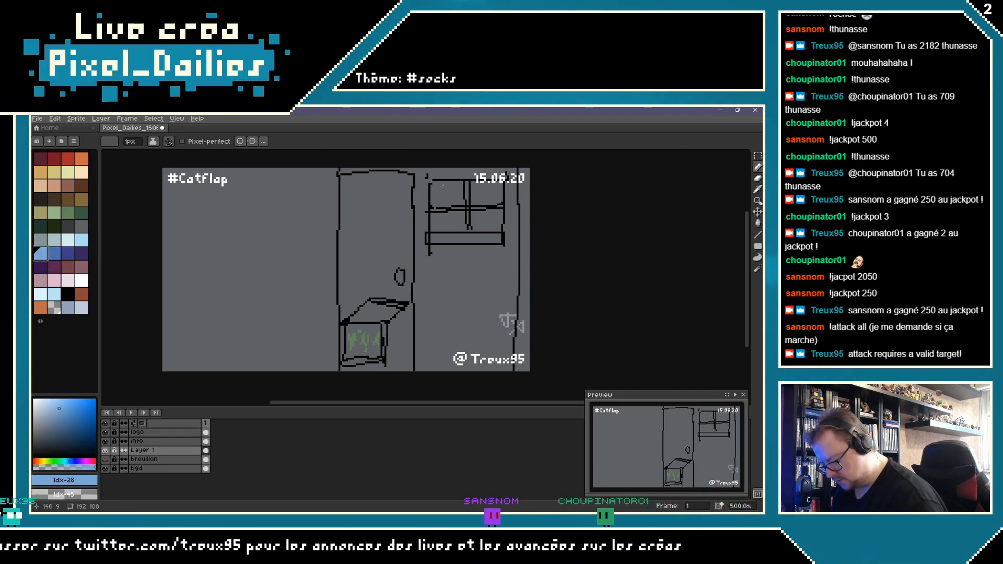
pyautogui.moveTo(441, 181)
pyautogui.mouseDown()
pyautogui.moveTo(460, 191)
pyautogui.moveTo(478, 184)
pyautogui.moveTo(450, 228)
pyautogui.mouseUp()
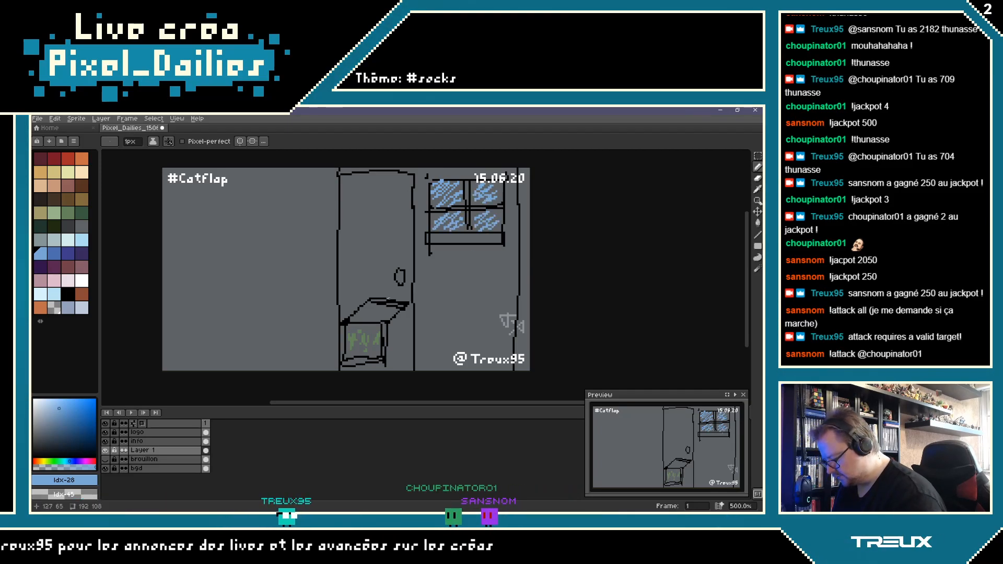
pyautogui.click(69, 199)
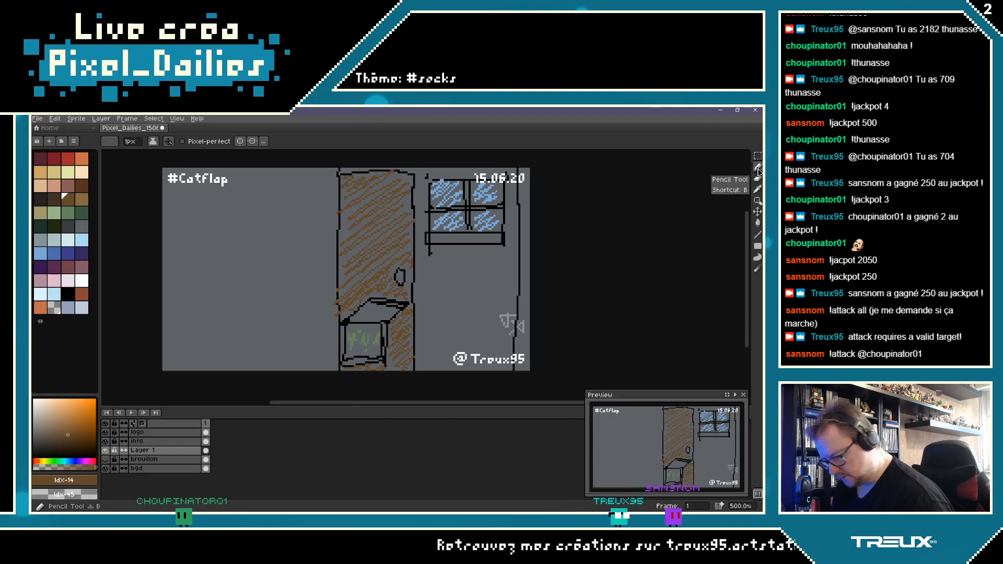
# Step: Sketch a second, slanted door in black (Idx-42) on the canvas's left half, with an oval knob and a window hatched light blue (Idx-27)
pyautogui.keyDown('alt'); pyautogui.click(516, 188); pyautogui.keyUp('alt')
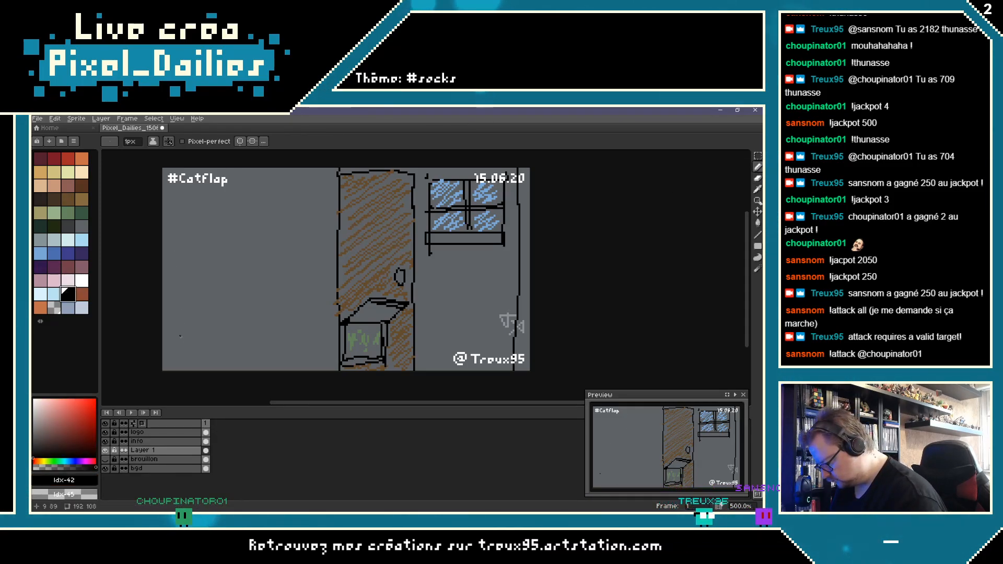
pyautogui.moveTo(209, 368)
pyautogui.mouseDown()
pyautogui.moveTo(215, 191)
pyautogui.moveTo(302, 180)
pyautogui.moveTo(284, 369)
pyautogui.mouseUp()
pyautogui.moveTo(215, 269); pyautogui.dragTo(215, 288)
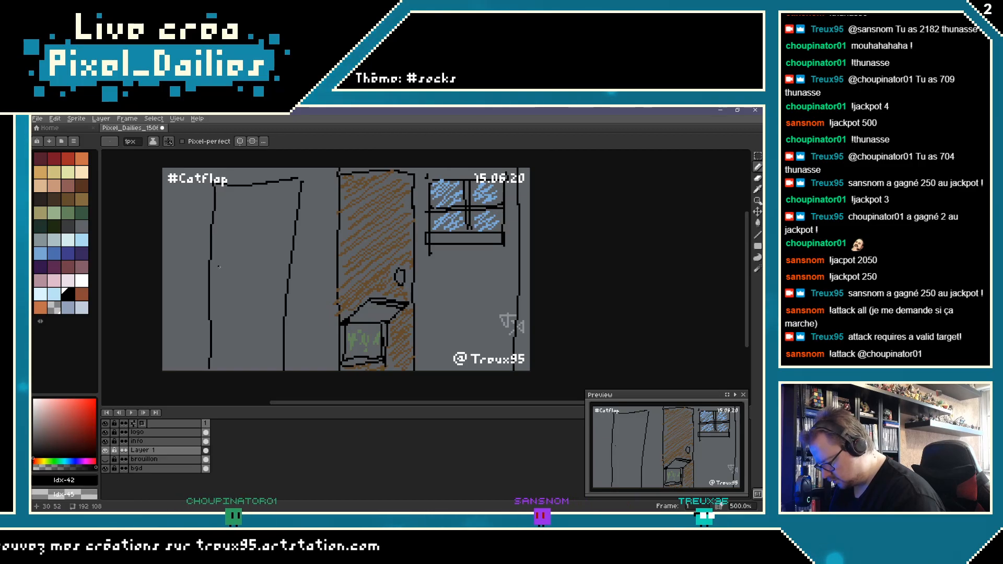
pyautogui.moveTo(225, 197)
pyautogui.mouseDown()
pyautogui.moveTo(223, 251)
pyautogui.moveTo(279, 246)
pyautogui.moveTo(296, 209)
pyautogui.mouseUp()
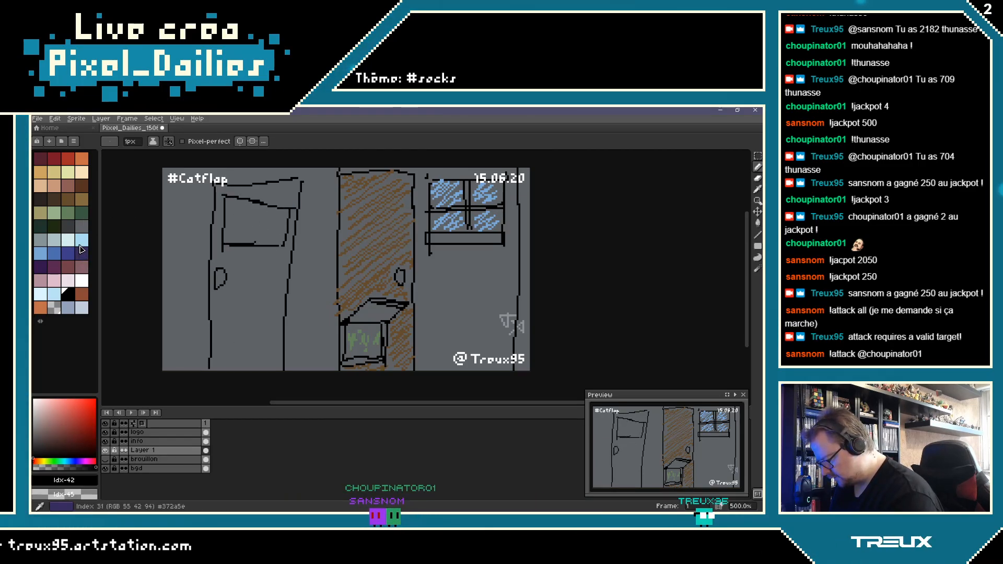
pyautogui.click(81, 242)
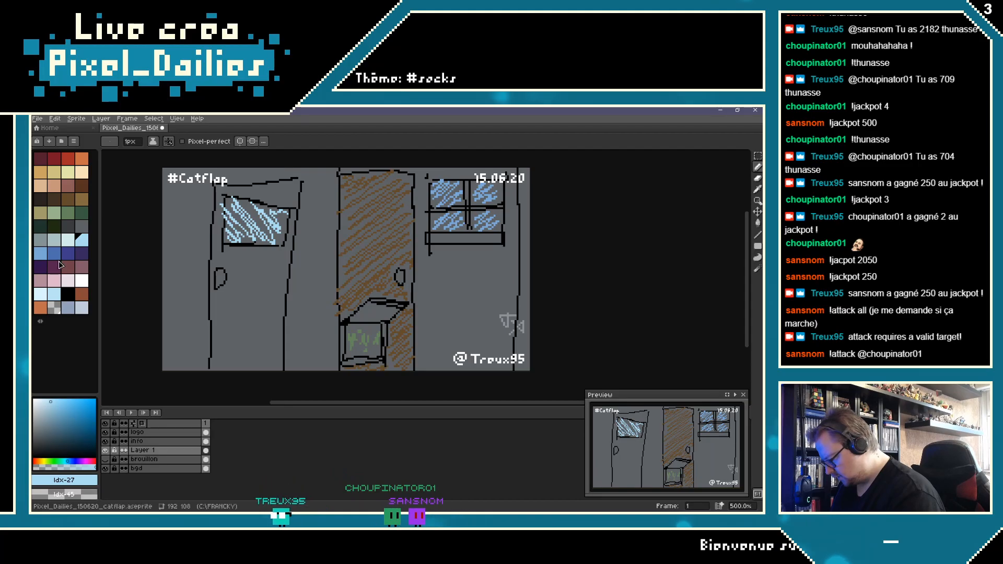
# Step: Sketch a square cat flap in black (Idx-42) at the base of the left door, with inner lines showing its thickness
pyautogui.click(69, 297)
pyautogui.moveTo(227, 333)
pyautogui.mouseDown()
pyautogui.moveTo(267, 364)
pyautogui.moveTo(223, 326)
pyautogui.mouseUp()
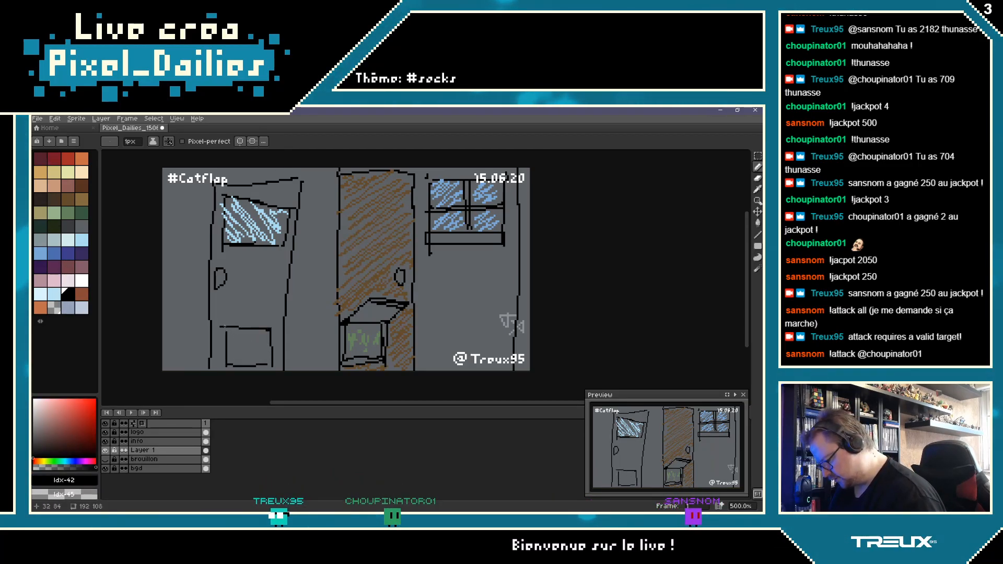
pyautogui.click(265, 330)
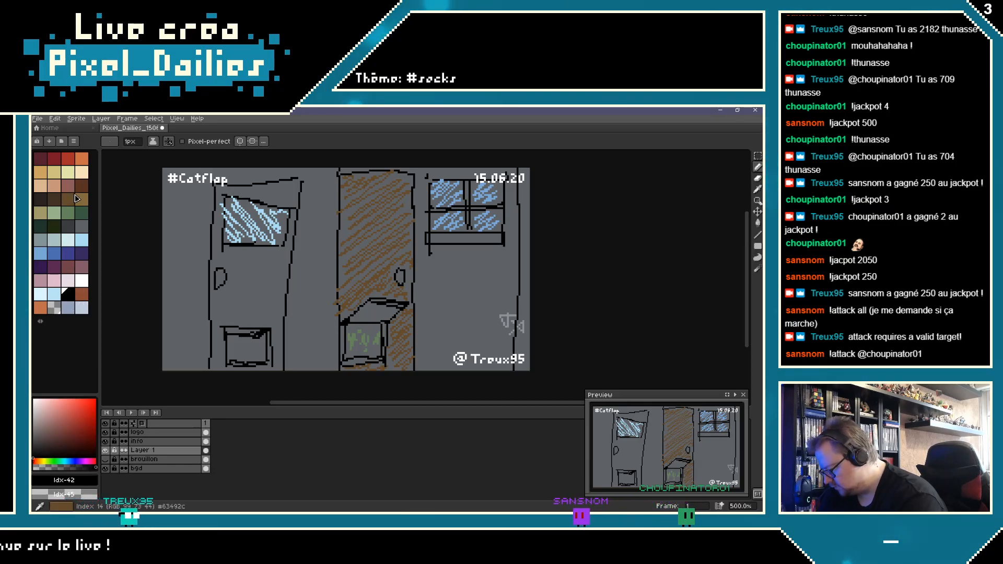
# Step: Hatch the left door in brown (Idx-15) and the wall on both sides of it in pale yellow (Idx-6)
pyautogui.click(82, 199)
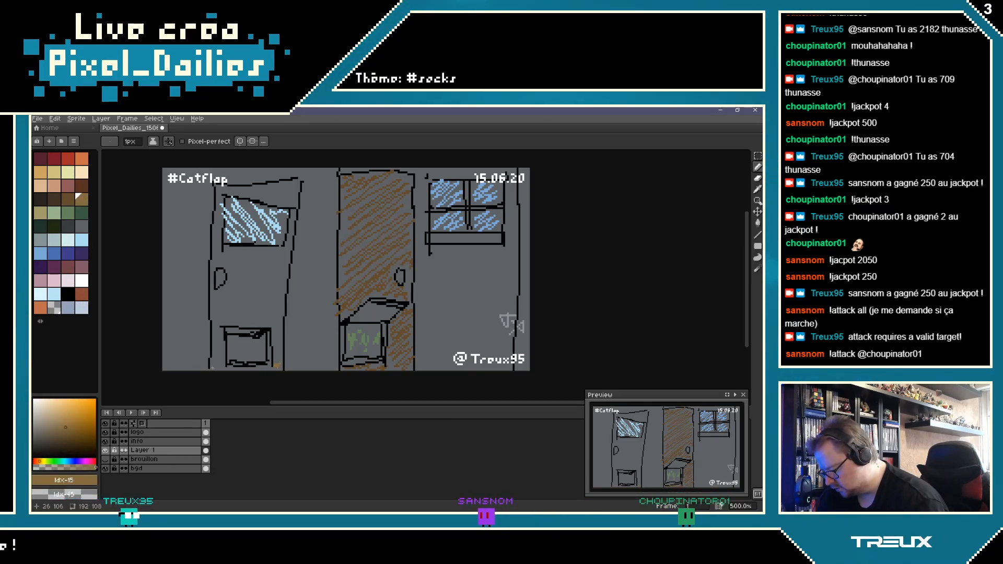
pyautogui.moveTo(281, 346)
pyautogui.mouseDown()
pyautogui.moveTo(251, 324)
pyautogui.moveTo(210, 346)
pyautogui.mouseUp()
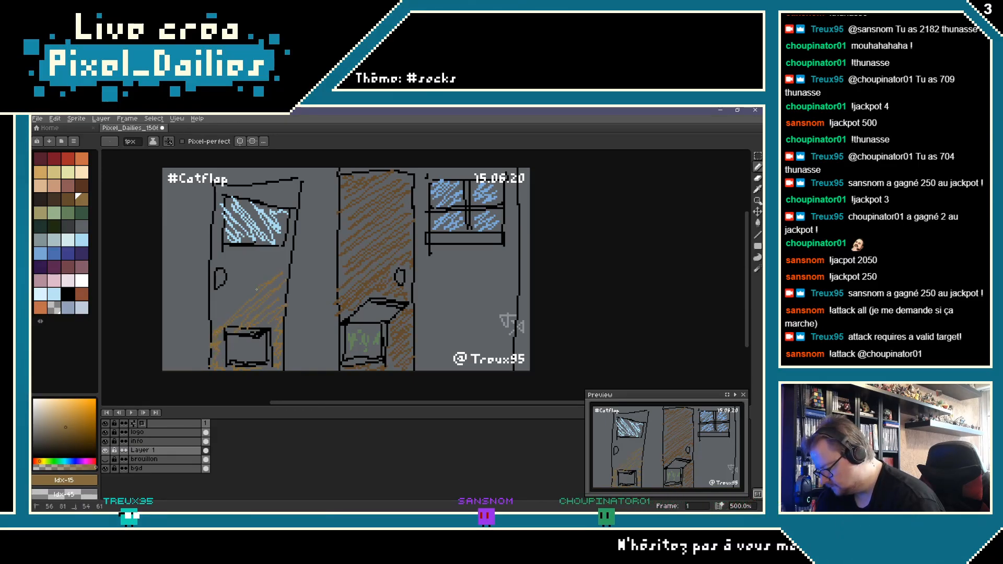
pyautogui.moveTo(222, 295); pyautogui.dragTo(227, 262)
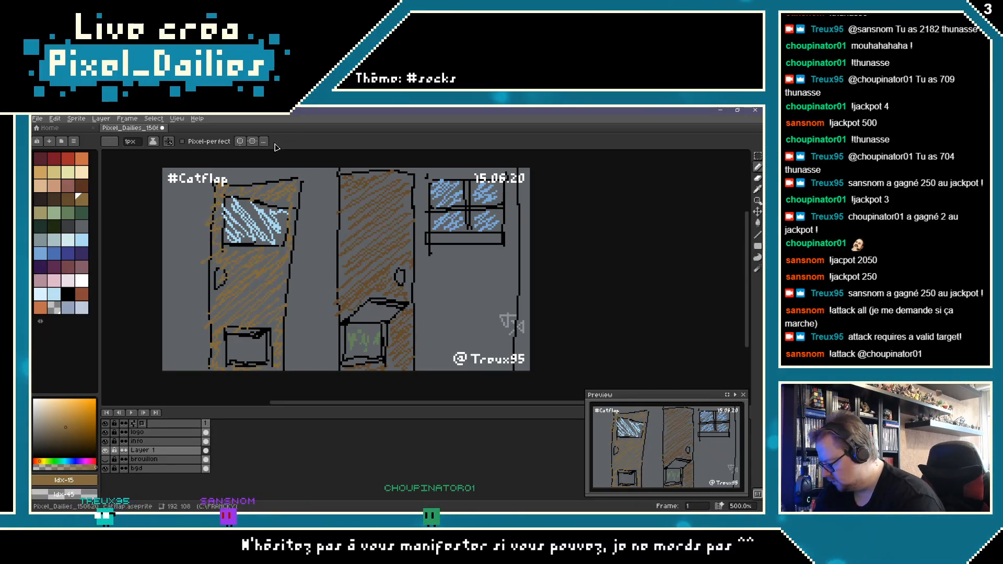
pyautogui.click(68, 172)
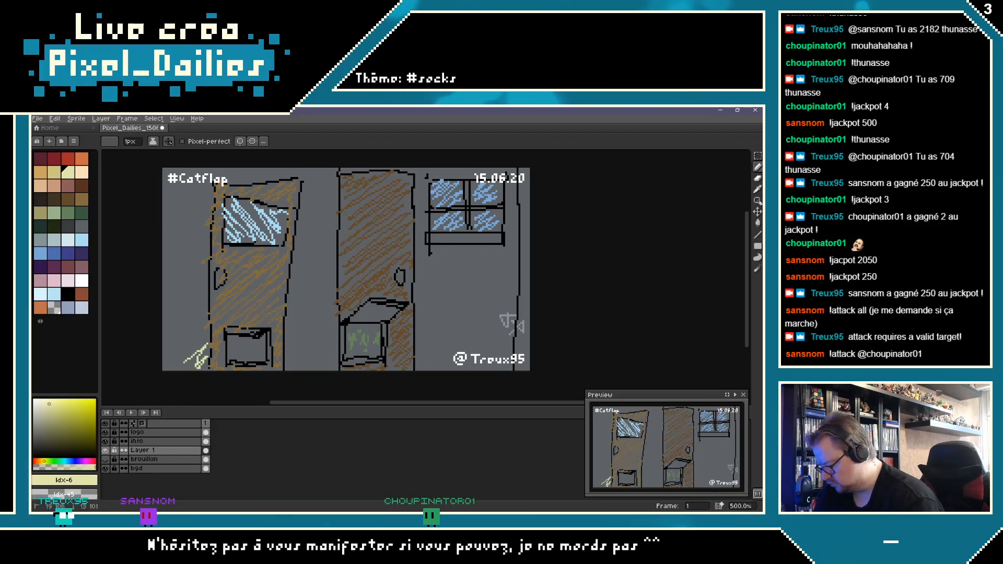
pyautogui.moveTo(198, 363)
pyautogui.mouseDown()
pyautogui.moveTo(175, 214)
pyautogui.moveTo(219, 177)
pyautogui.moveTo(271, 172)
pyautogui.moveTo(329, 209)
pyautogui.moveTo(303, 361)
pyautogui.mouseUp()
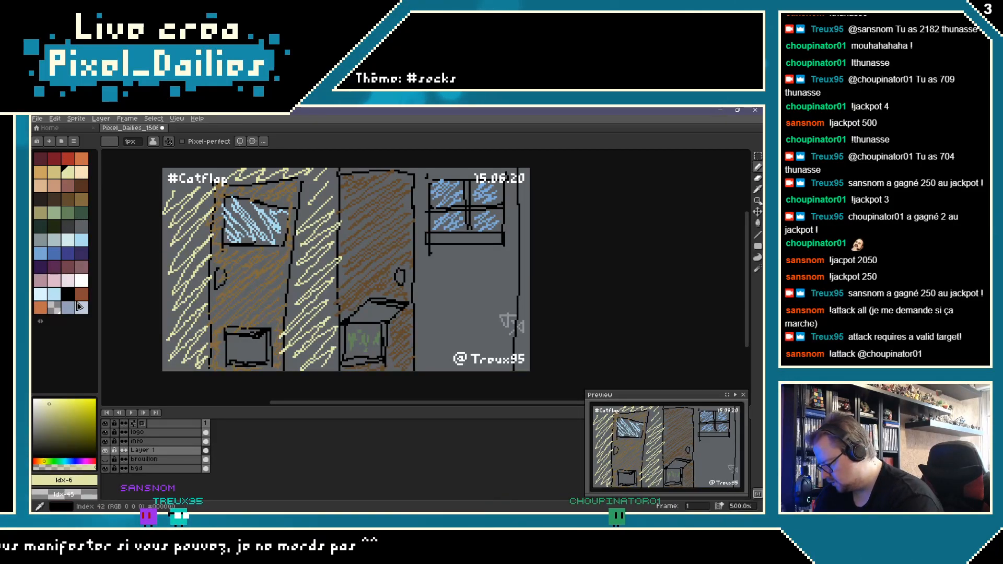
# Step: Scatter star-shaped pink (Idx-37) flower motifs over the pale yellow wall on both sides of the left door
pyautogui.click(54, 281)
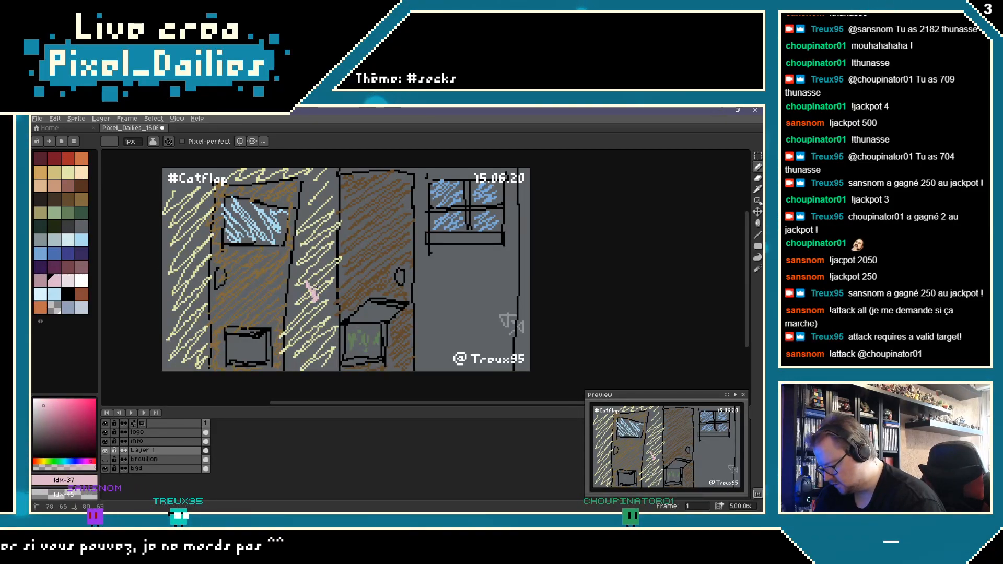
pyautogui.moveTo(314, 296); pyautogui.dragTo(309, 305)
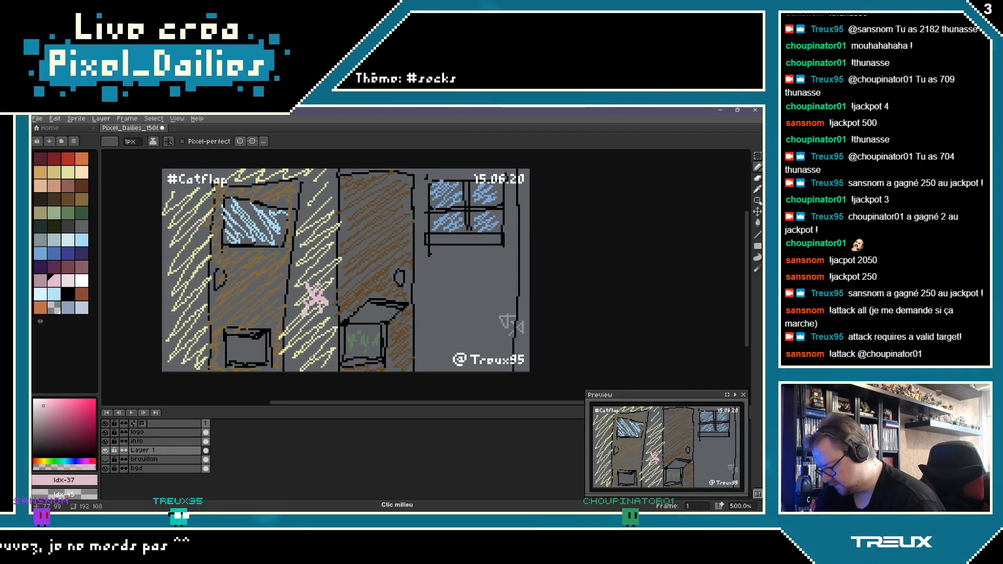
pyautogui.moveTo(325, 366)
pyautogui.mouseDown()
pyautogui.moveTo(303, 352)
pyautogui.moveTo(322, 367)
pyautogui.moveTo(327, 337)
pyautogui.mouseUp()
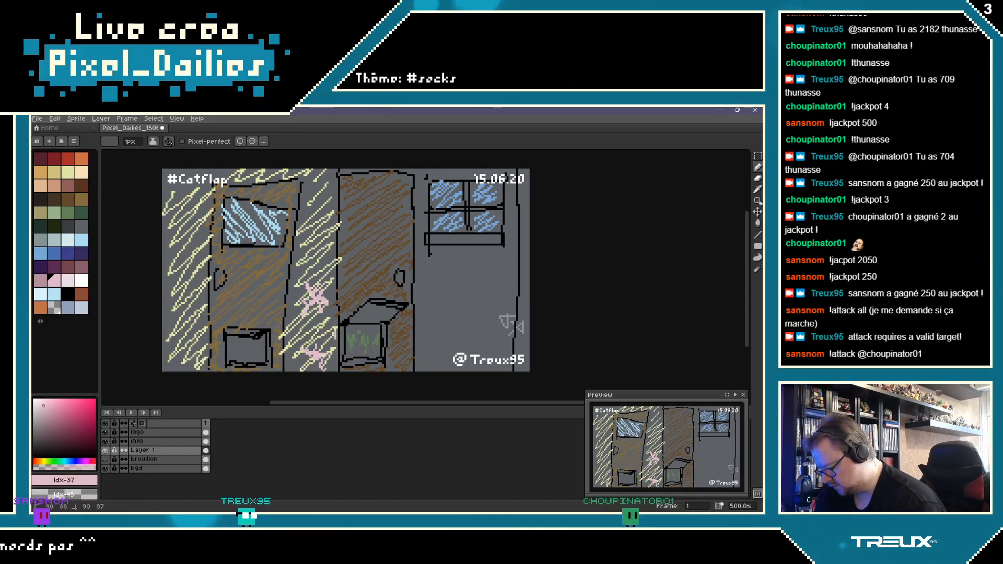
pyautogui.moveTo(329, 236); pyautogui.dragTo(324, 257)
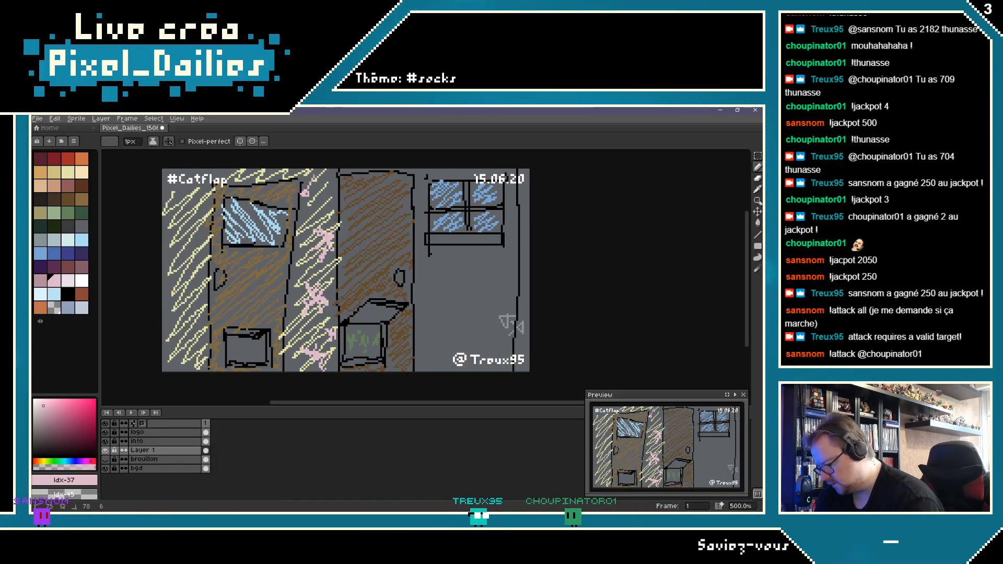
pyautogui.moveTo(323, 183); pyautogui.dragTo(308, 204)
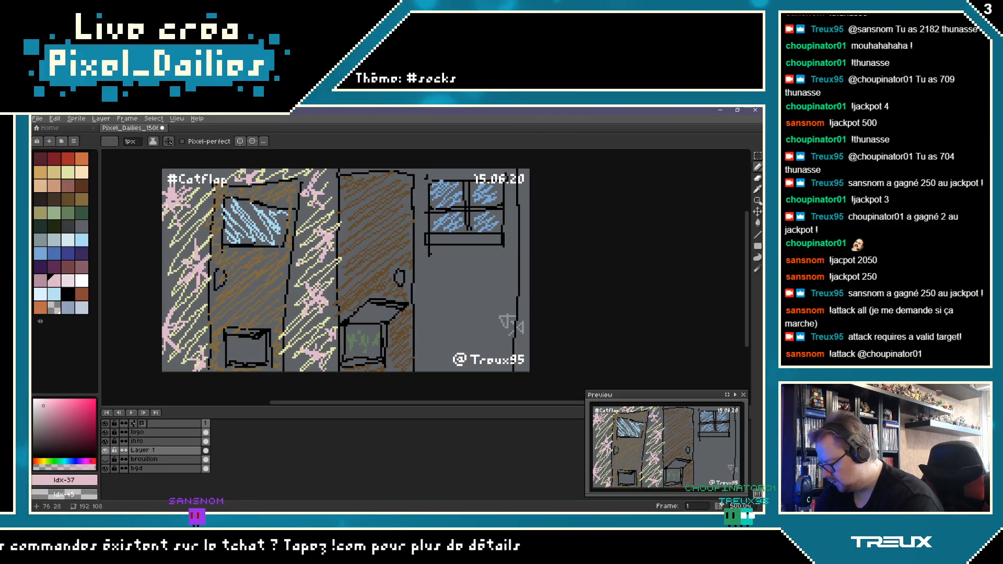
# Step: Hatch the wall right of the right-hand door in dark reddish brown (Idx-11), including the window's frame, crossbars and sill
pyautogui.click(72, 256)
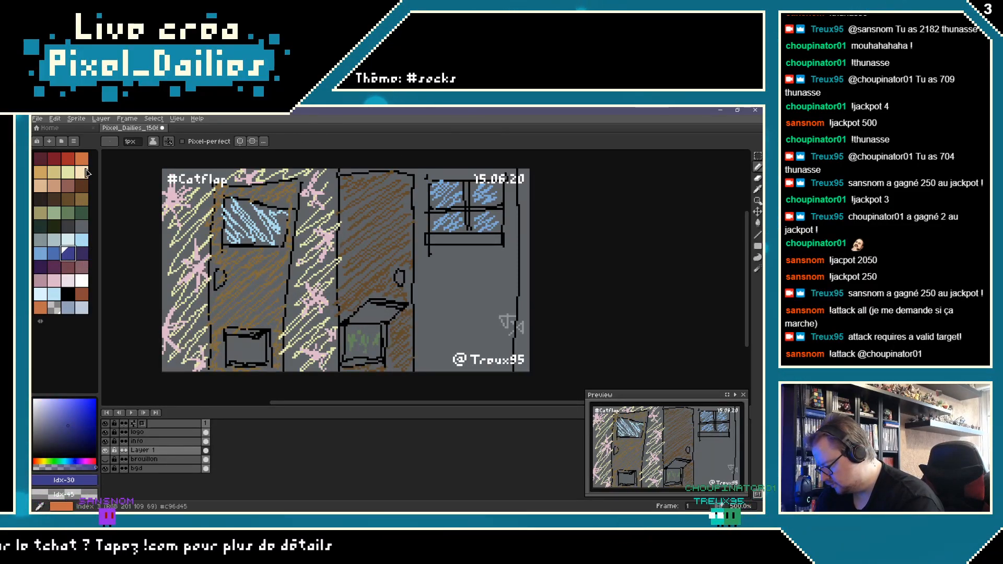
pyautogui.click(82, 185)
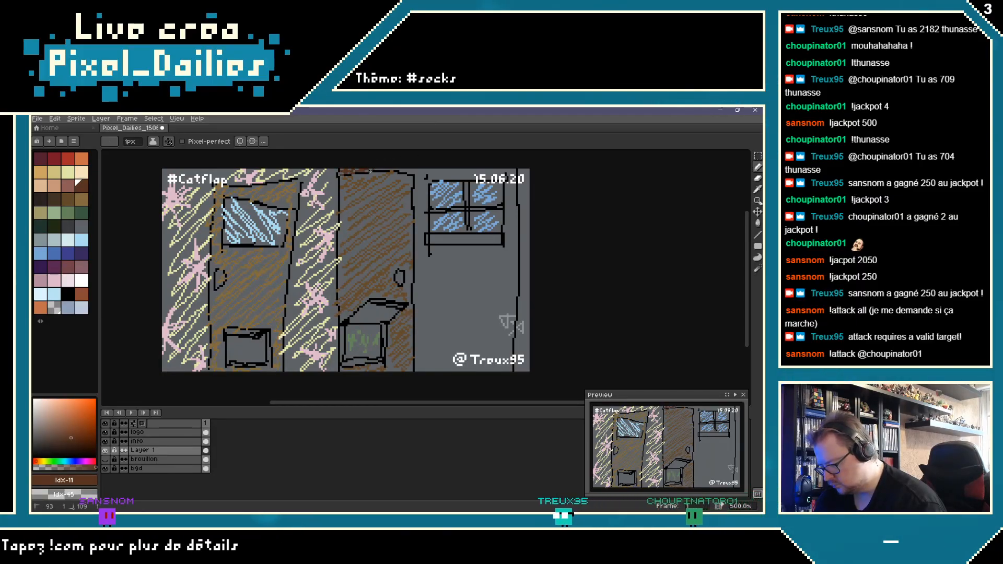
pyautogui.moveTo(421, 172); pyautogui.dragTo(427, 230)
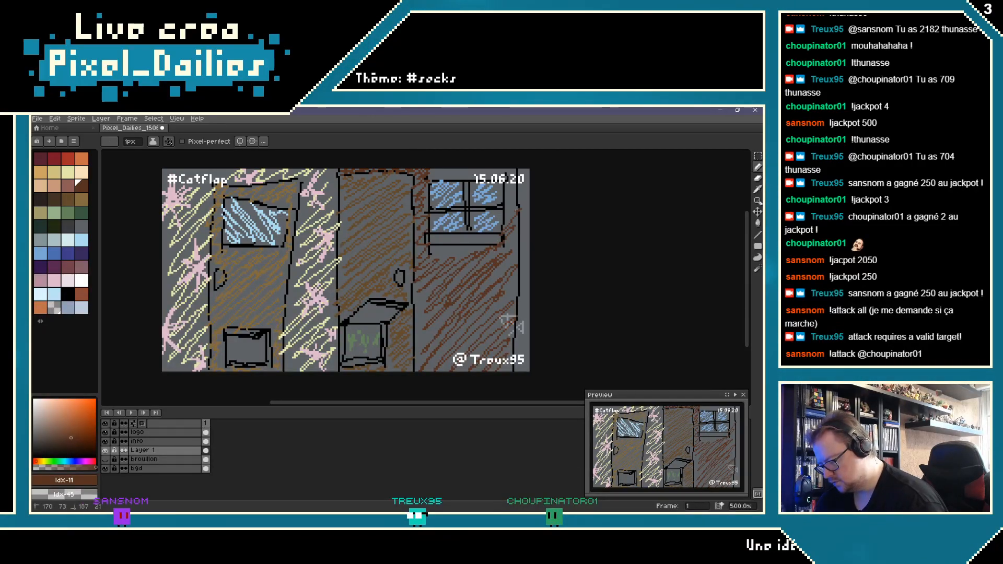
pyautogui.moveTo(519, 169); pyautogui.dragTo(528, 170)
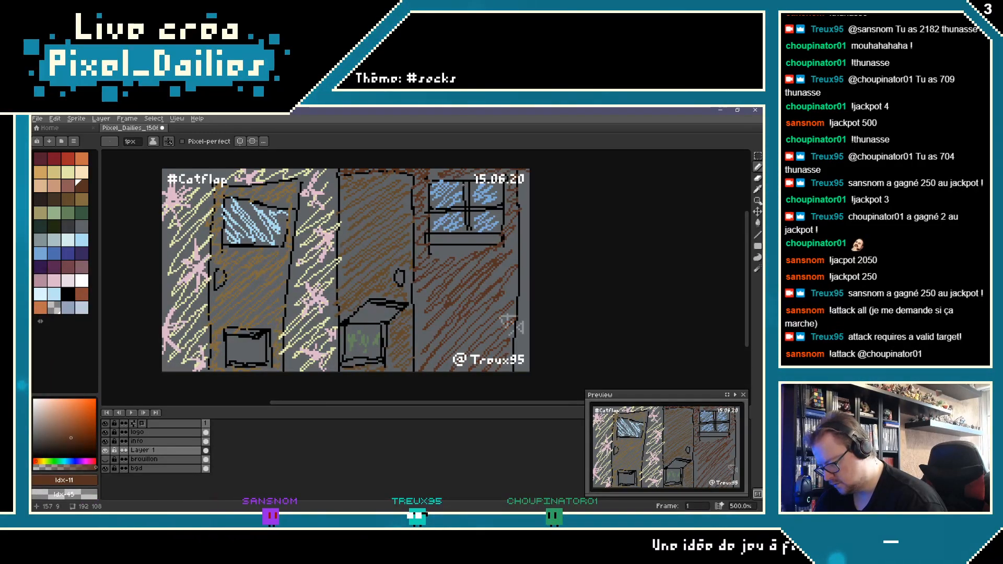
pyautogui.moveTo(466, 181)
pyautogui.mouseDown()
pyautogui.moveTo(467, 217)
pyautogui.moveTo(520, 209)
pyautogui.mouseUp()
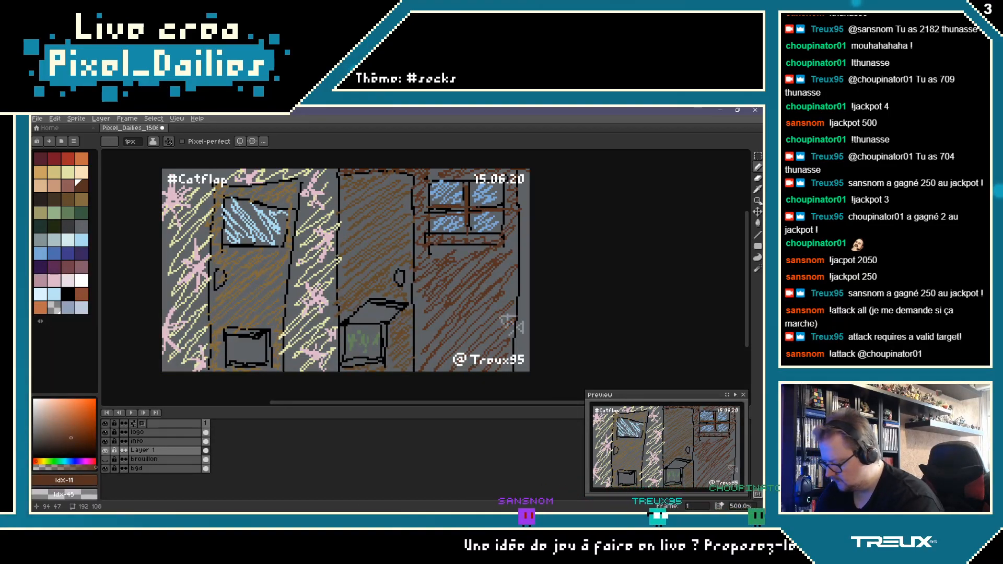
# Step: Shade a landscape in the left door's window, with green (Idx-17) in the lower part and blue (Idx-28) in the upper part
pyautogui.click(54, 213)
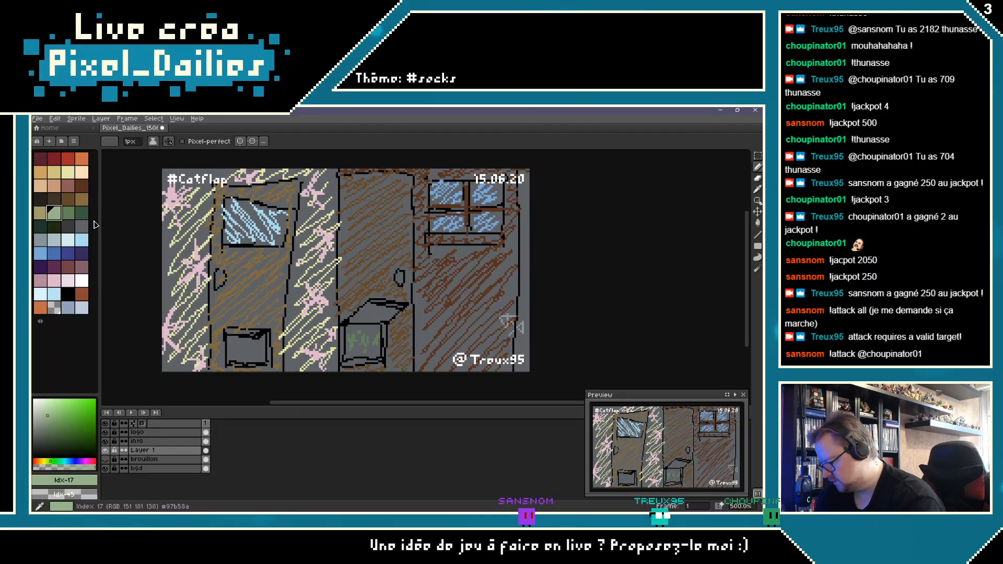
pyautogui.moveTo(226, 239)
pyautogui.mouseDown()
pyautogui.moveTo(243, 218)
pyautogui.moveTo(258, 230)
pyautogui.moveTo(286, 225)
pyautogui.moveTo(263, 234)
pyautogui.moveTo(236, 221)
pyautogui.mouseUp()
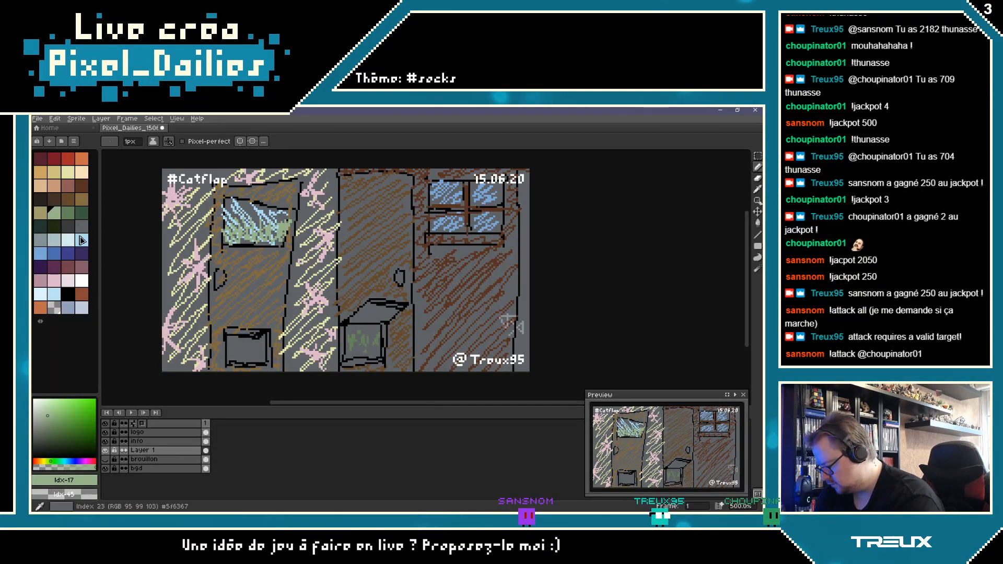
pyautogui.click(40, 254)
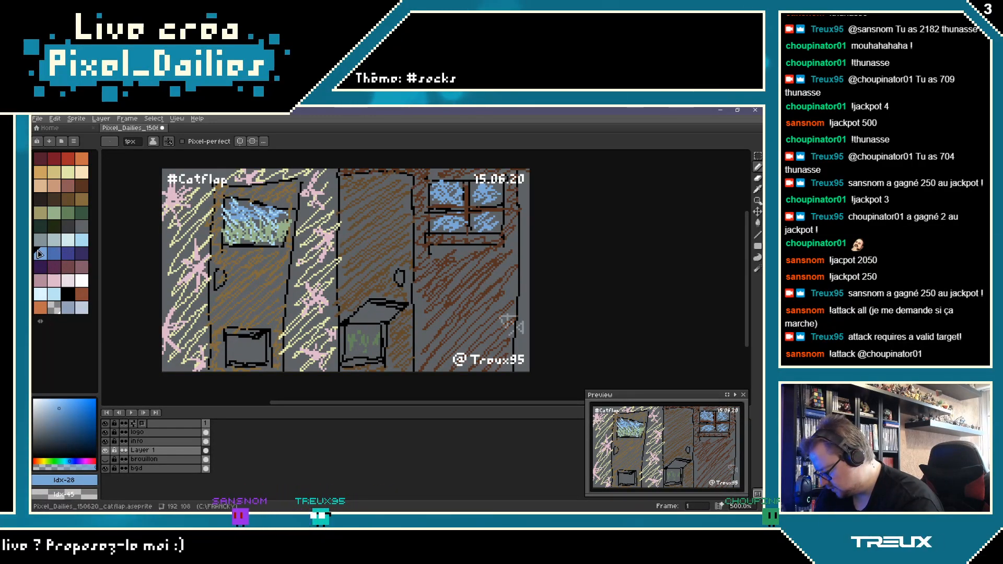
# Step: Hatch both cat flap openings in green (Idx-18), and cover the right one with grey (Idx-23)
pyautogui.click(67, 212)
pyautogui.moveTo(232, 354); pyautogui.dragTo(253, 357)
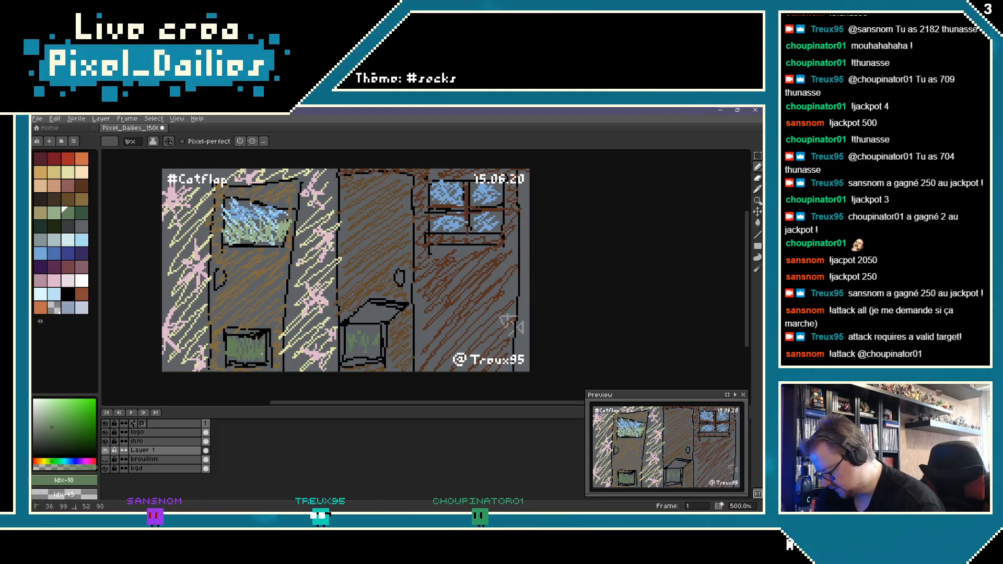
pyautogui.moveTo(359, 353); pyautogui.dragTo(371, 335)
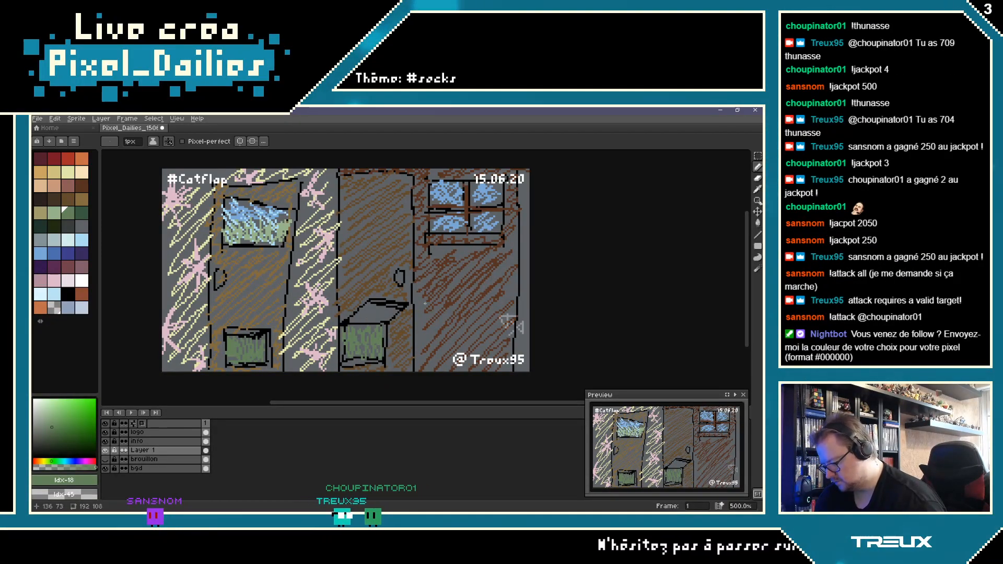
pyautogui.click(83, 226)
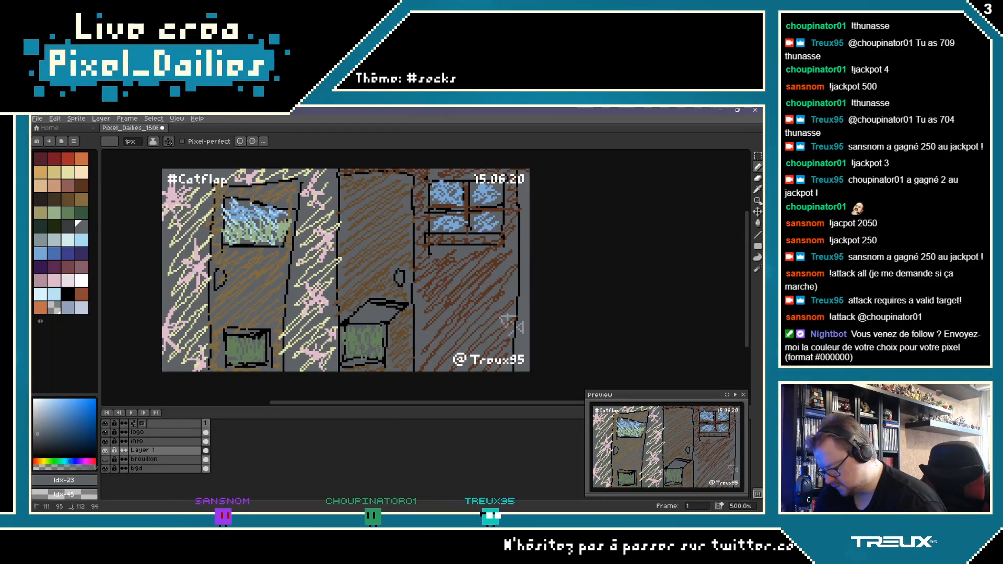
pyautogui.moveTo(340, 353); pyautogui.dragTo(350, 330)
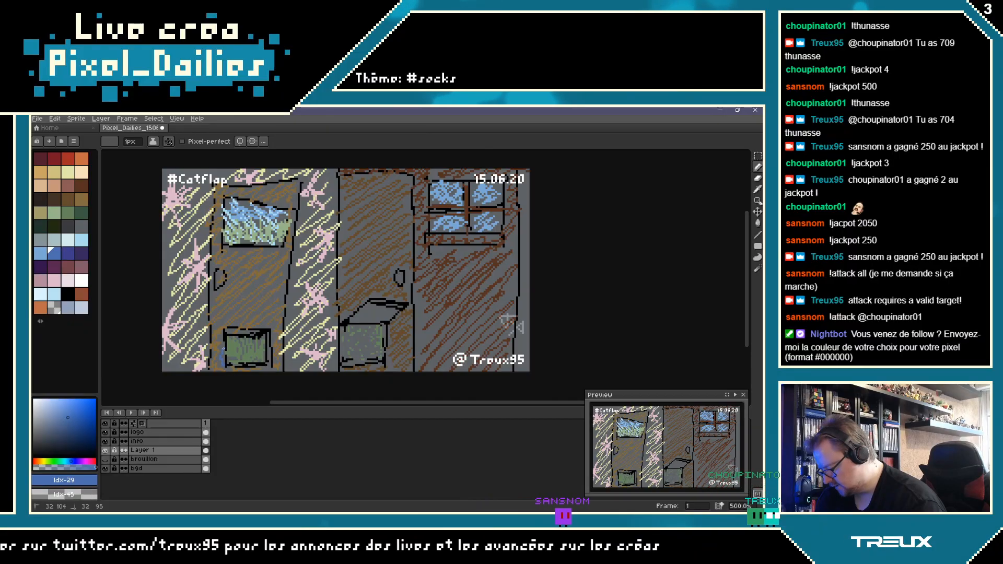
# Step: Draw a jagged rim around the left cat flap in blue (Idx-29) and near-white (Idx-40), and around the right one in orange (Idx-3)
pyautogui.moveTo(228, 323)
pyautogui.mouseDown()
pyautogui.moveTo(271, 321)
pyautogui.moveTo(280, 340)
pyautogui.moveTo(271, 374)
pyautogui.mouseUp()
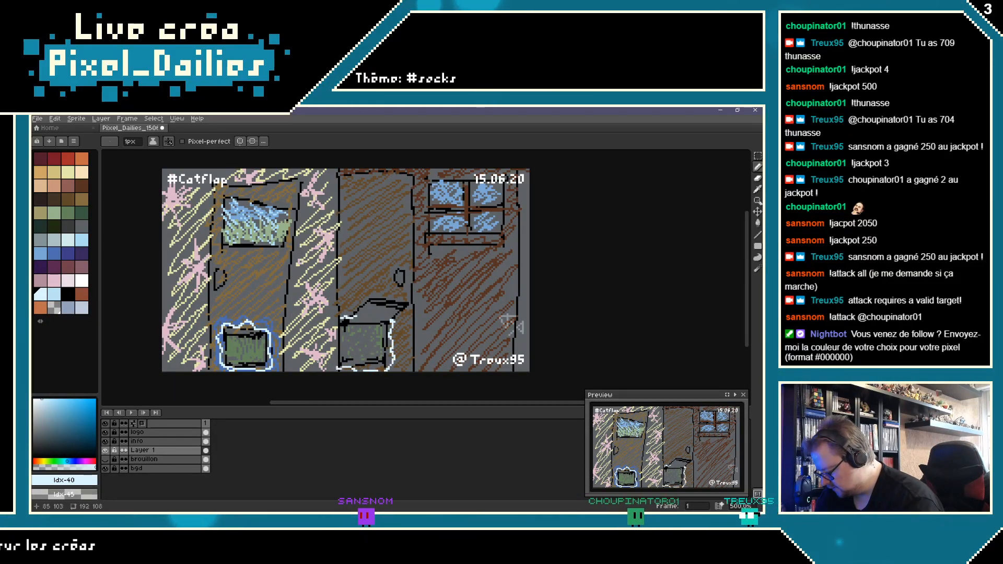
pyautogui.click(81, 159)
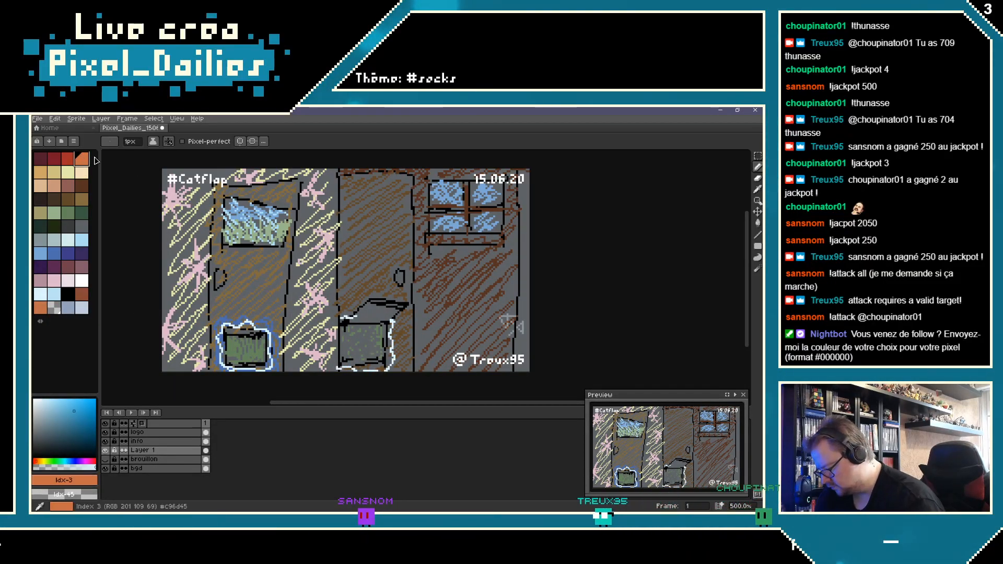
pyautogui.moveTo(344, 316)
pyautogui.mouseDown()
pyautogui.moveTo(393, 323)
pyautogui.moveTo(393, 364)
pyautogui.mouseUp()
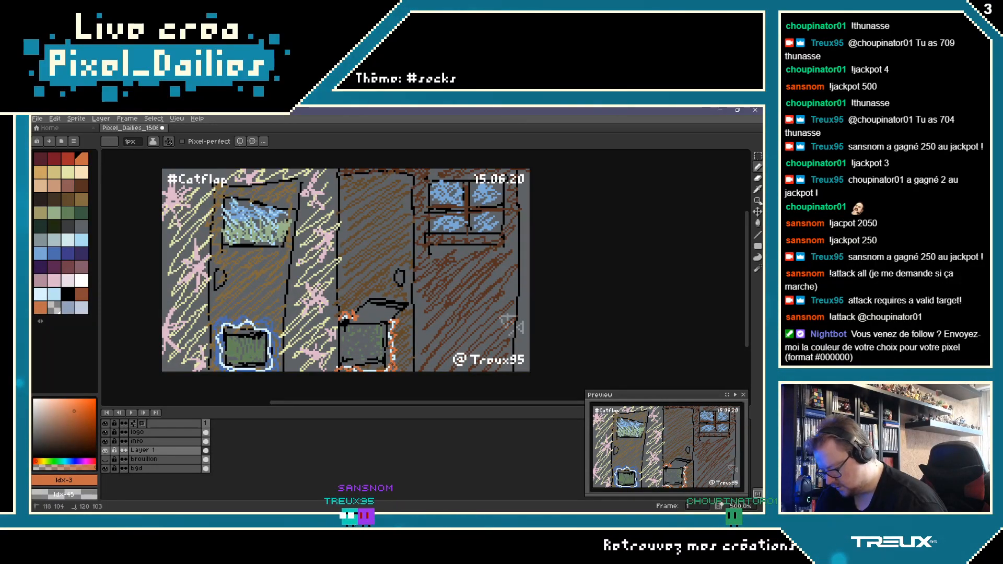
pyautogui.click(73, 298)
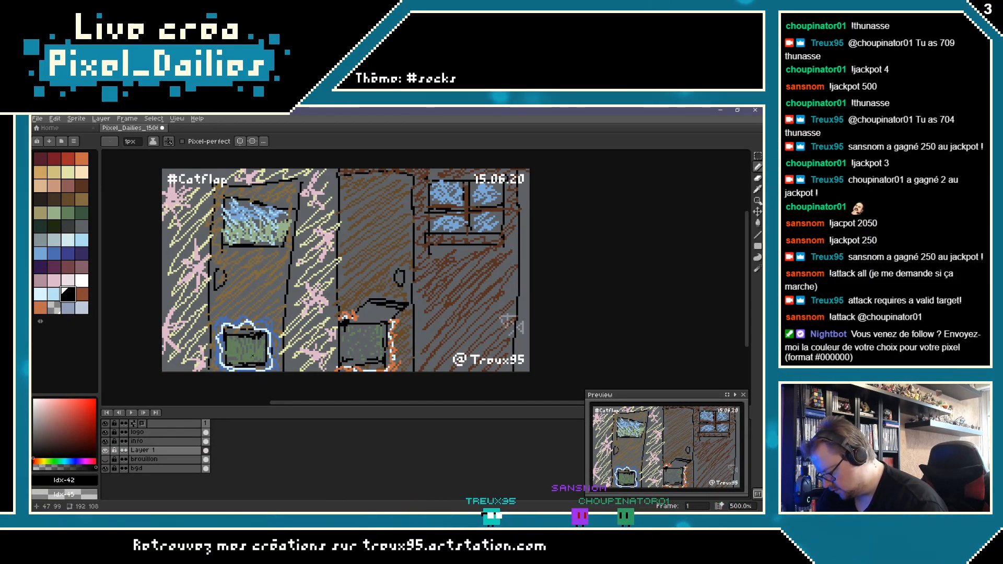
pyautogui.moveTo(249, 348)
pyautogui.mouseDown()
pyautogui.moveTo(235, 342)
pyautogui.moveTo(262, 364)
pyautogui.moveTo(238, 345)
pyautogui.moveTo(255, 359)
pyautogui.moveTo(295, 338)
pyautogui.moveTo(228, 350)
pyautogui.moveTo(243, 337)
pyautogui.mouseUp()
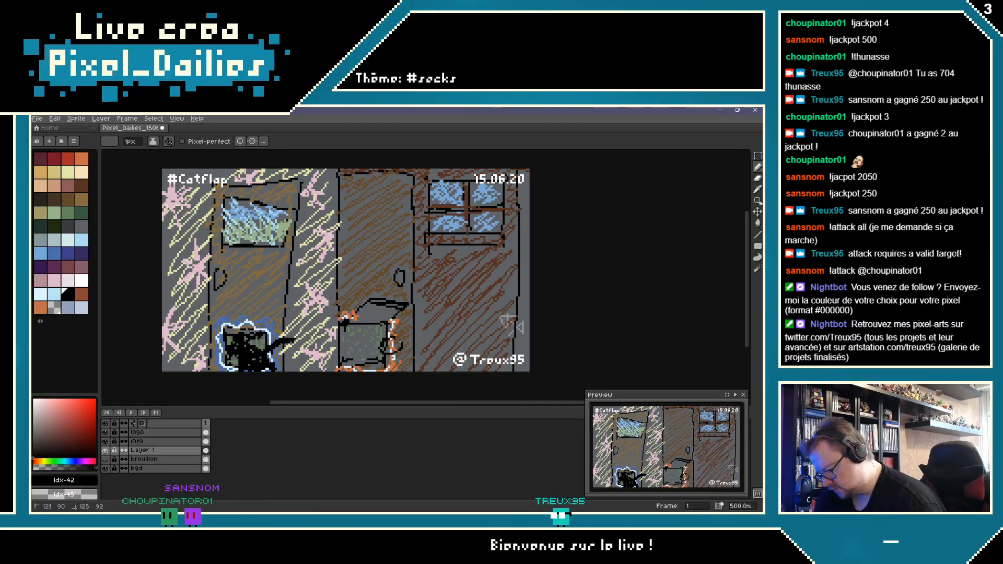
pyautogui.moveTo(400, 342)
pyautogui.mouseDown()
pyautogui.moveTo(389, 355)
pyautogui.moveTo(373, 347)
pyautogui.moveTo(345, 356)
pyautogui.mouseUp()
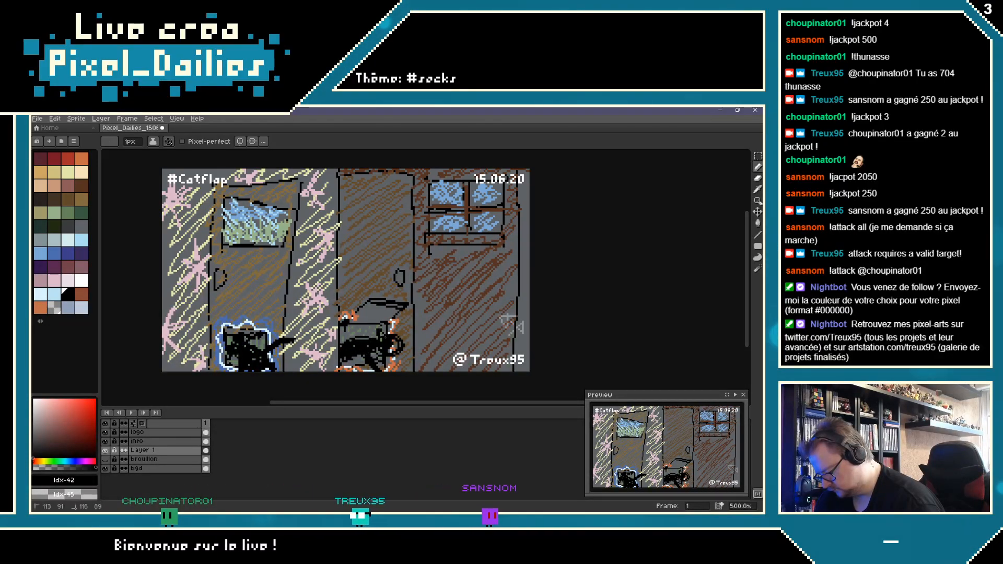
pyautogui.moveTo(380, 337); pyautogui.dragTo(392, 349)
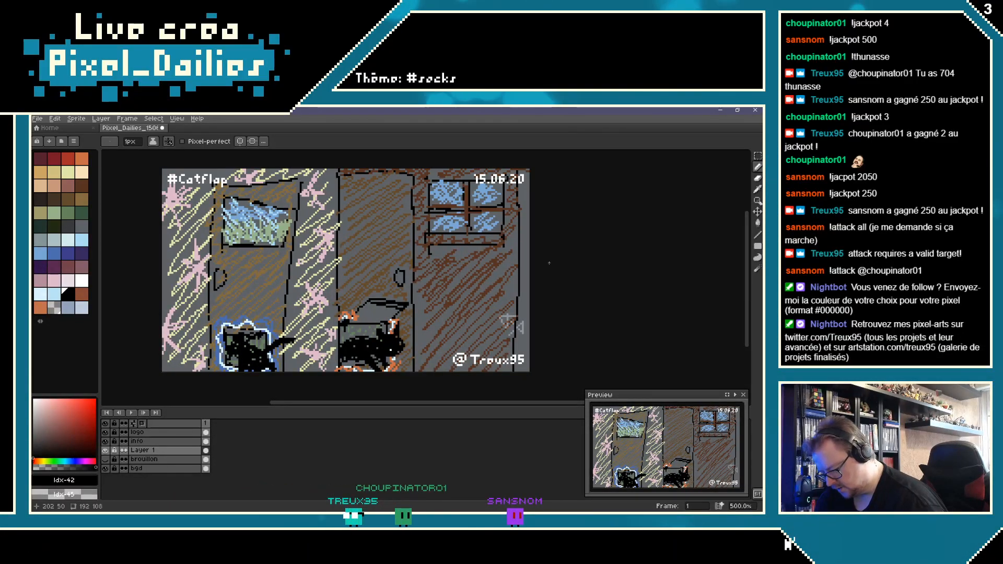
pyautogui.moveTo(487, 326)
pyautogui.mouseDown()
pyautogui.moveTo(478, 336)
pyautogui.moveTo(490, 312)
pyautogui.moveTo(478, 345)
pyautogui.moveTo(490, 345)
pyautogui.moveTo(488, 365)
pyautogui.moveTo(493, 340)
pyautogui.moveTo(525, 338)
pyautogui.mouseUp()
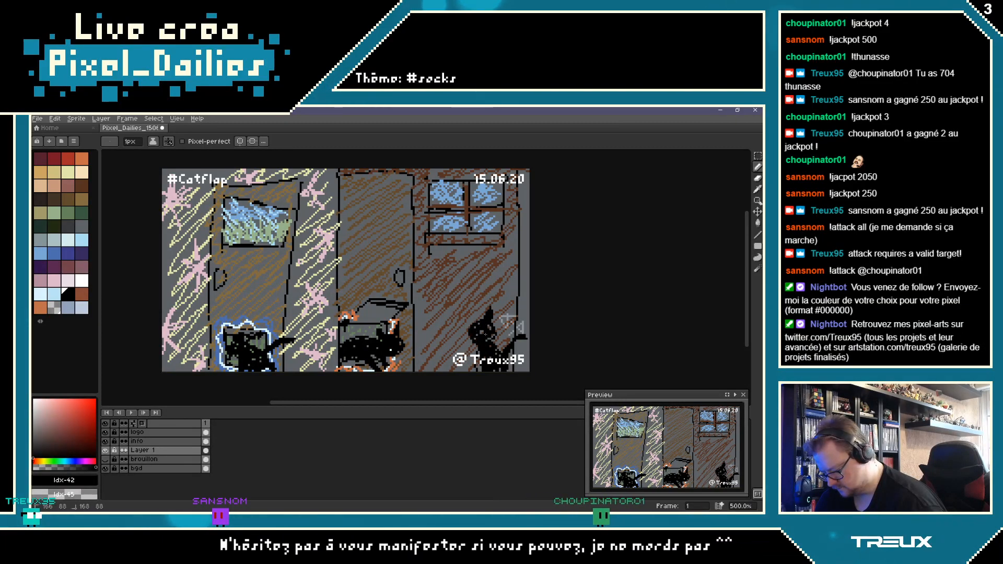
# Step: Add near-white (Idx-40) eyes to the cat in the right door's flap and to the cat sitting by the wall
pyautogui.keyDown('alt'); pyautogui.click(507, 319); pyautogui.keyUp('alt')
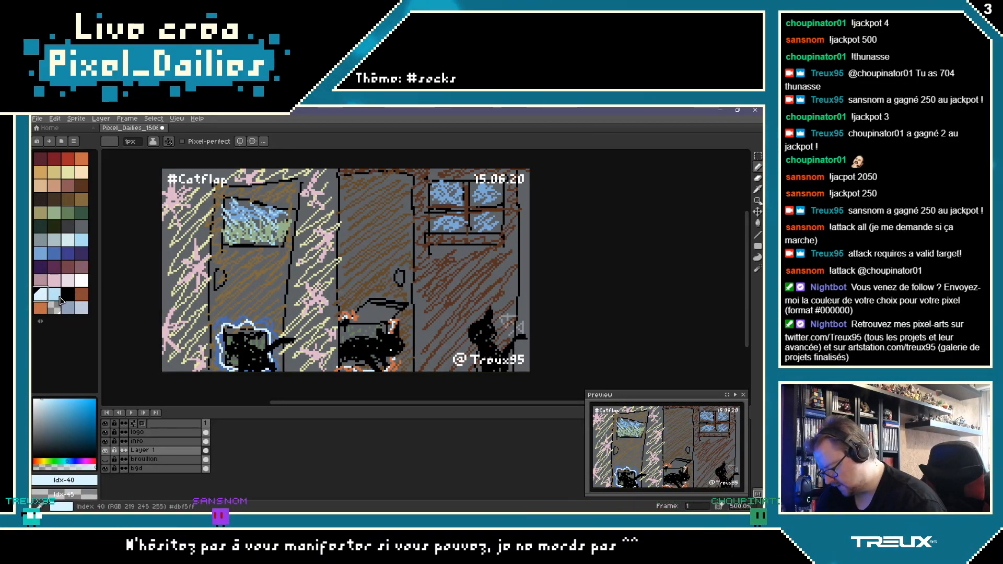
pyautogui.click(388, 345)
pyautogui.click(400, 345)
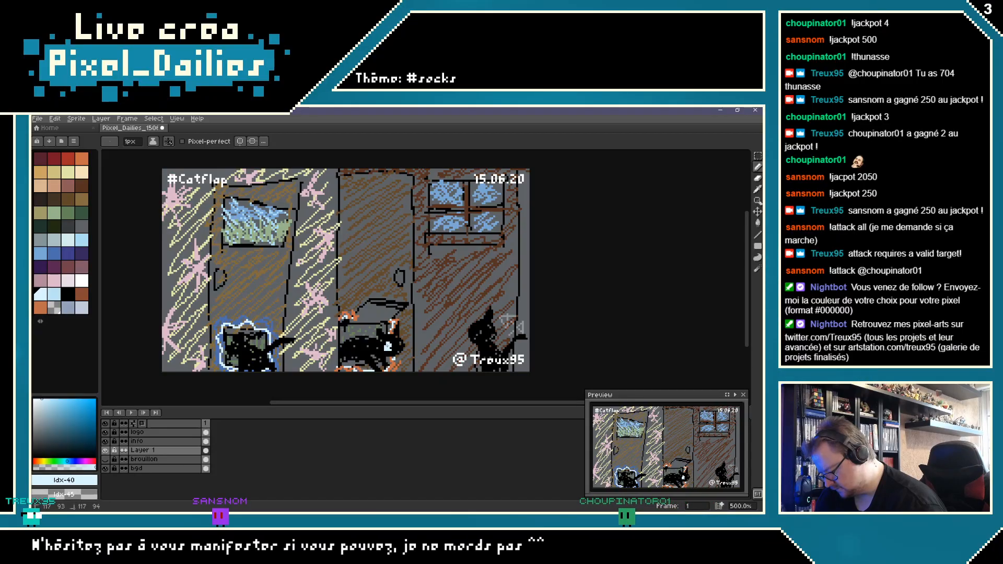
pyautogui.click(481, 330)
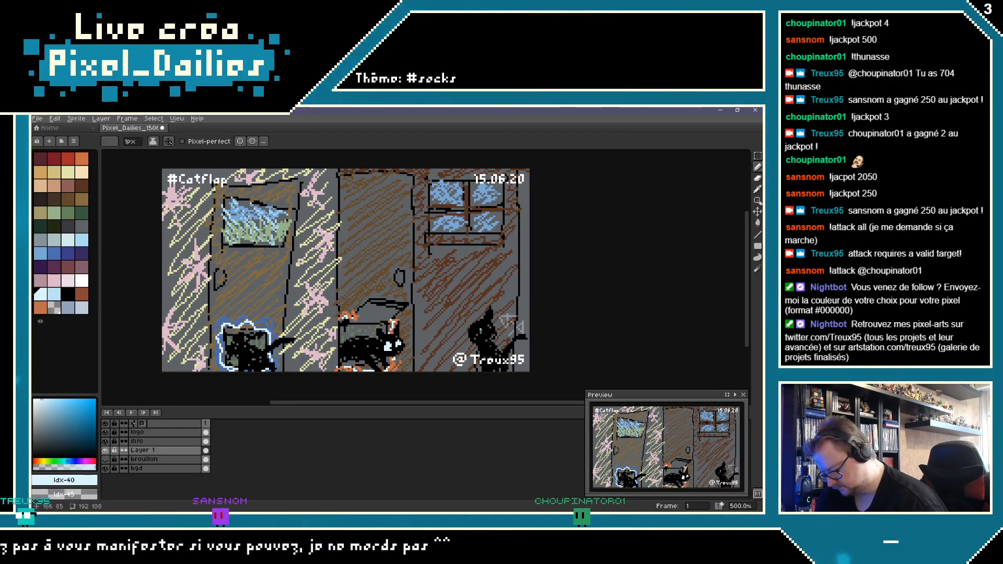
pyautogui.click(473, 330)
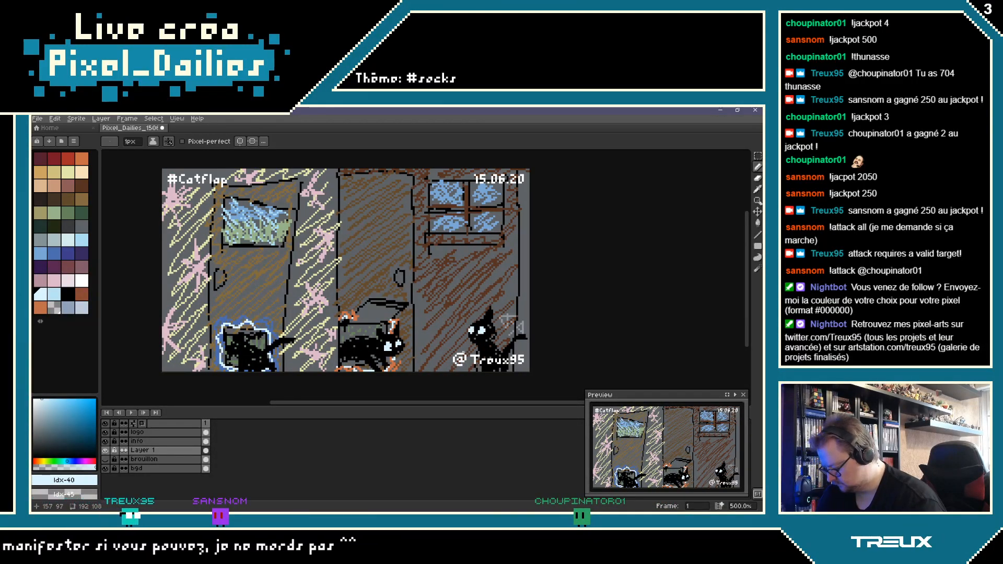
# Step: Move the drawing on Layer 1 upwards and hatch a black (Idx-42) floor across the empty strip beneath it
pyautogui.click(67, 294)
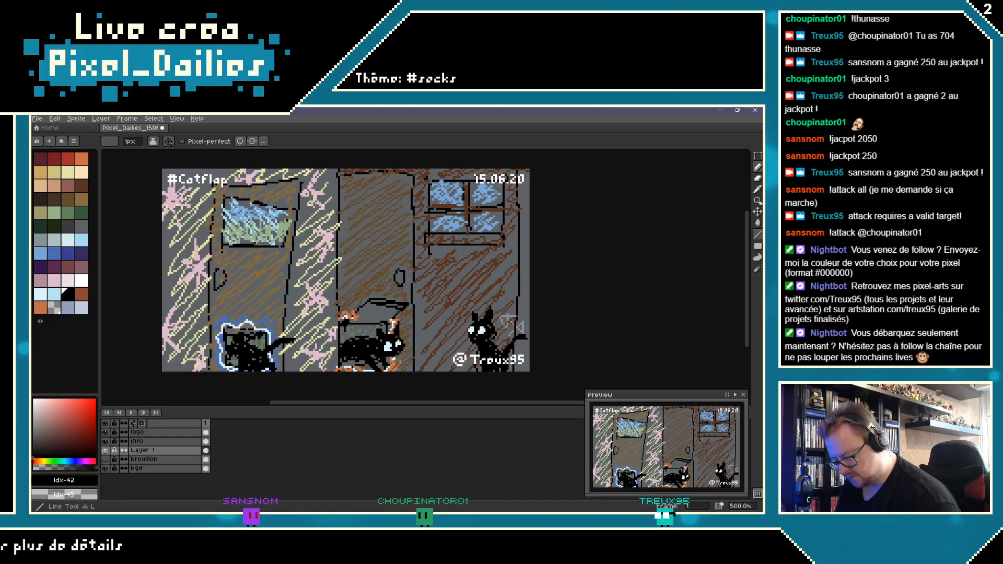
pyautogui.moveTo(586, 324)
pyautogui.mouseDown()
pyautogui.moveTo(591, 271)
pyautogui.moveTo(593, 288)
pyautogui.mouseUp()
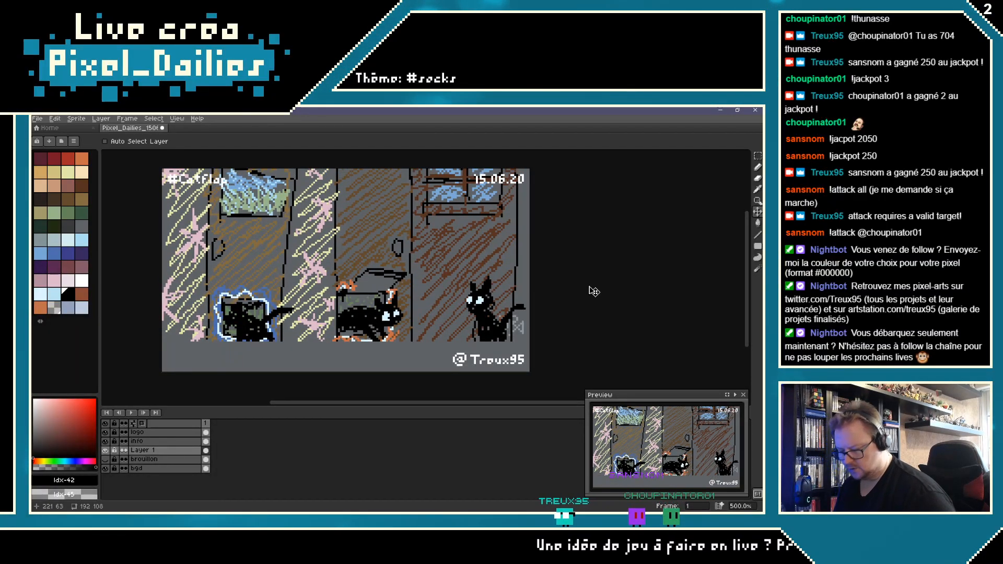
pyautogui.click(758, 169)
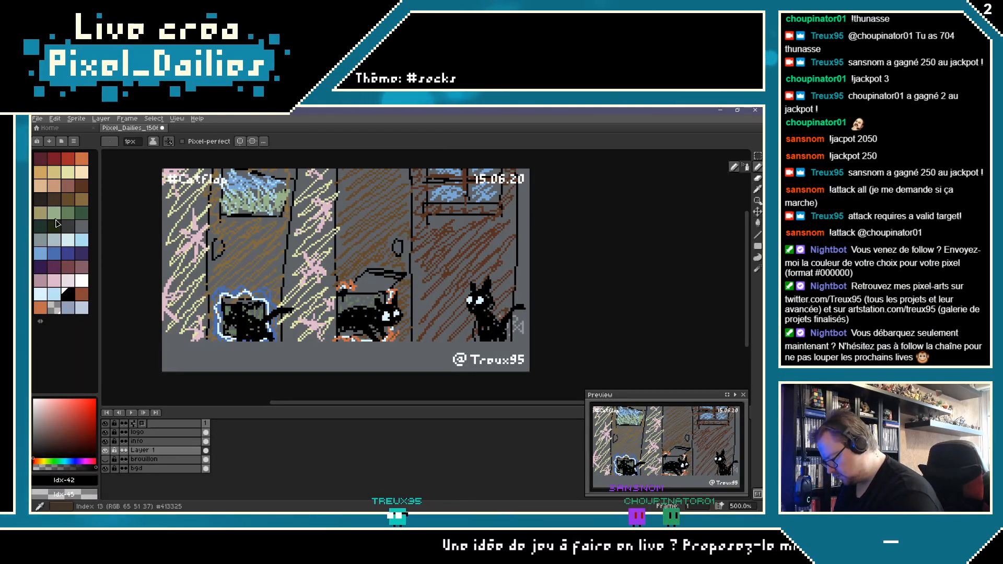
pyautogui.moveTo(156, 345)
pyautogui.mouseDown()
pyautogui.moveTo(525, 345)
pyautogui.moveTo(204, 364)
pyautogui.moveTo(522, 367)
pyautogui.mouseUp()
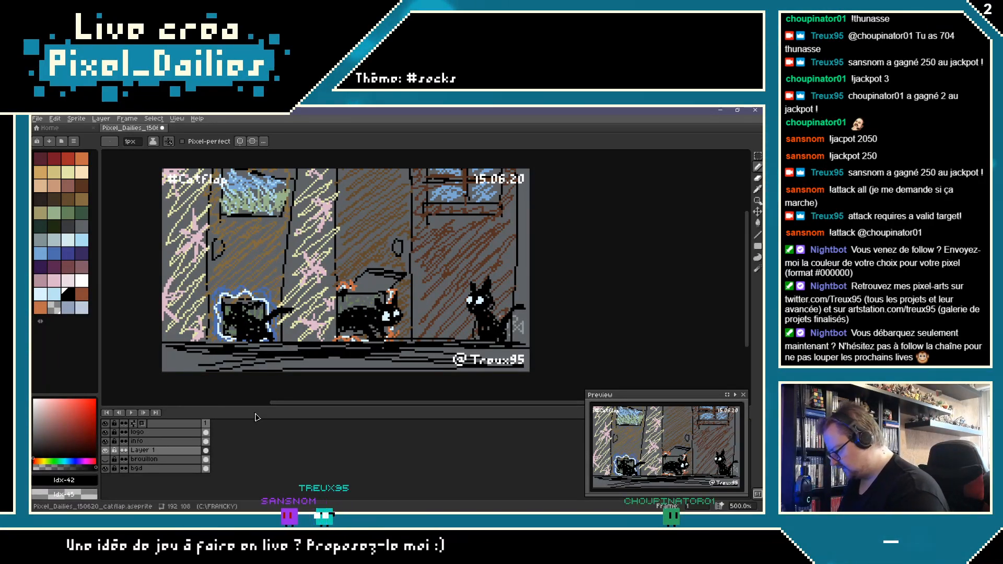
# Step: Add light blue (Idx-27) to the left cat flap's rim, and colour both door handles in golden yellow (Idx-5)
pyautogui.click(41, 254)
pyautogui.click(82, 239)
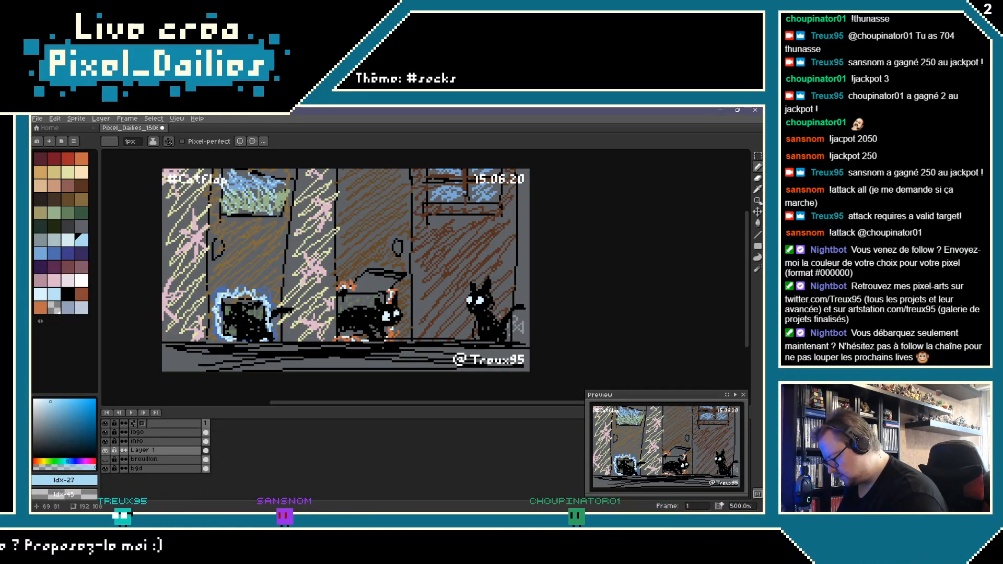
pyautogui.click(43, 173)
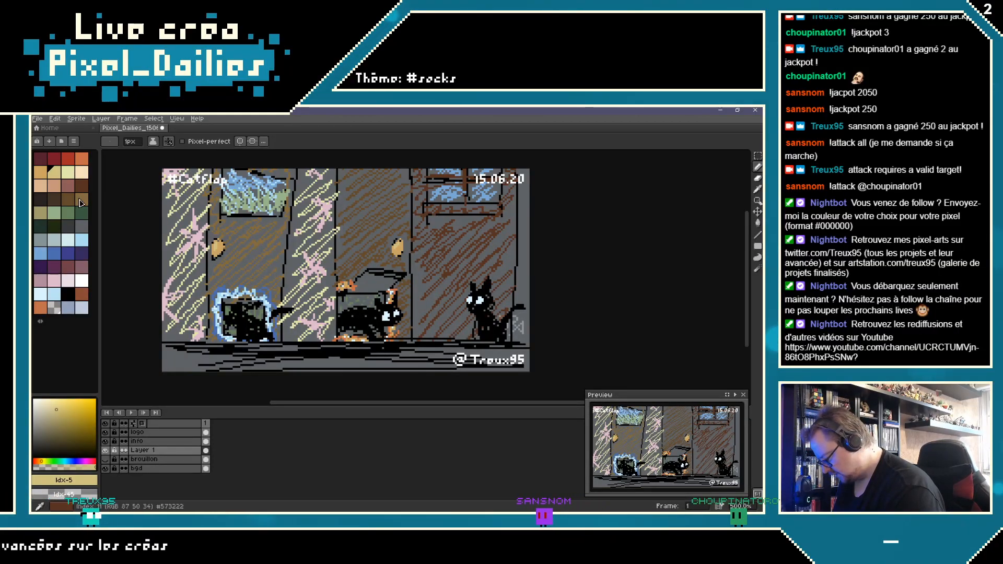
# Step: Draw pink (Idx-37) hearts above the middle and right cats, shaded with dusky pink (Idx-36) and highlighted with near-white (Idx-40)
pyautogui.click(56, 282)
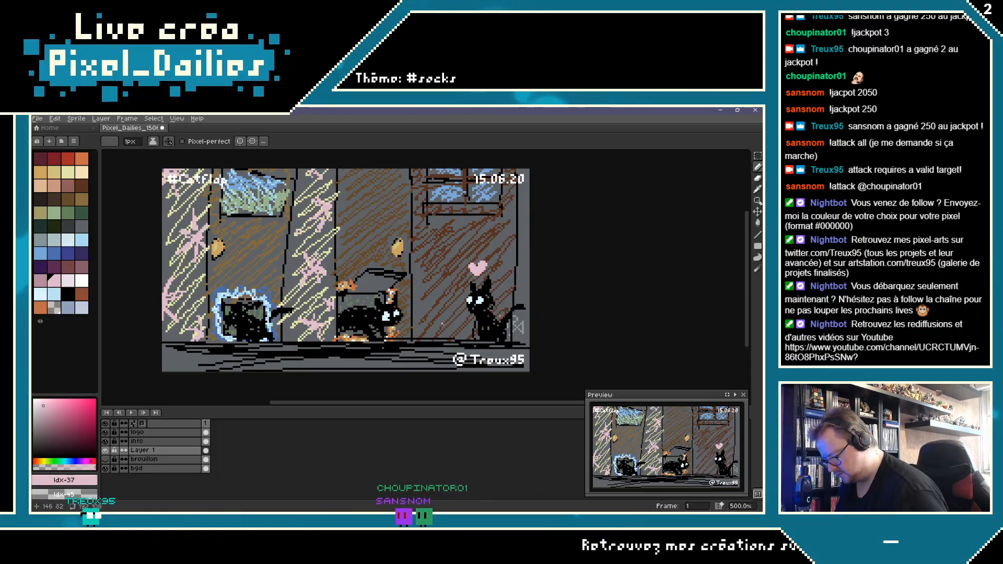
pyautogui.moveTo(385, 282); pyautogui.dragTo(386, 288)
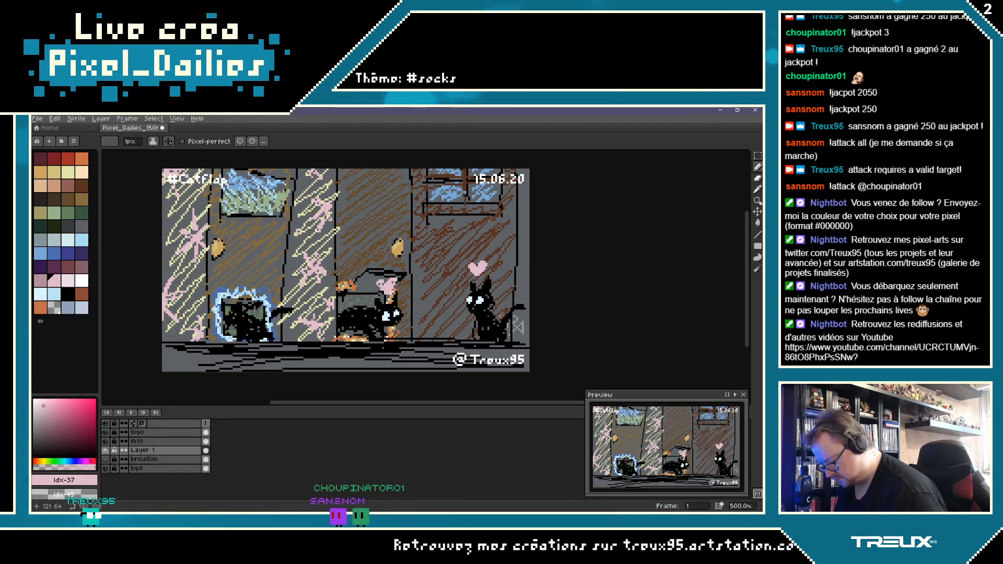
pyautogui.moveTo(380, 285); pyautogui.dragTo(388, 291)
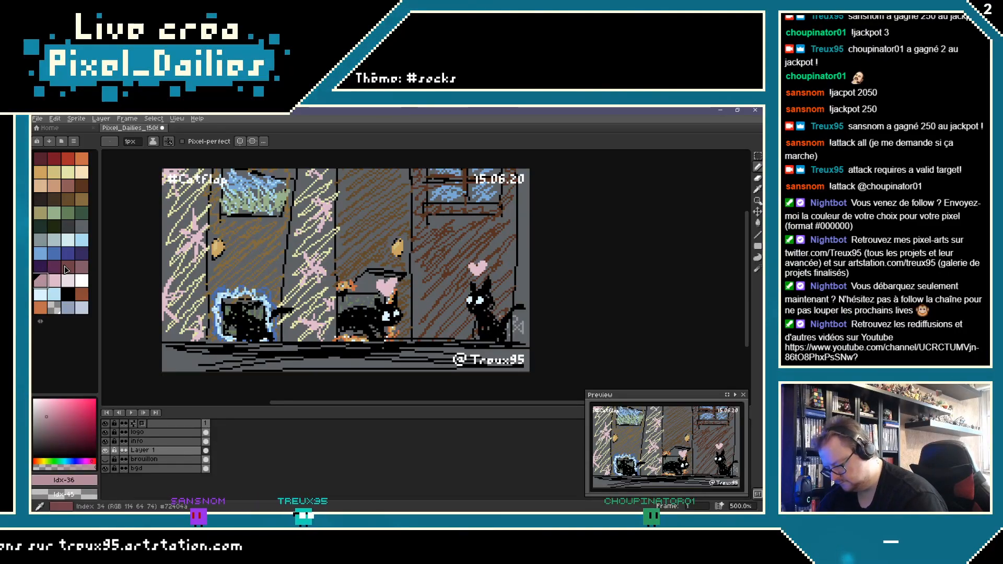
pyautogui.click(41, 280)
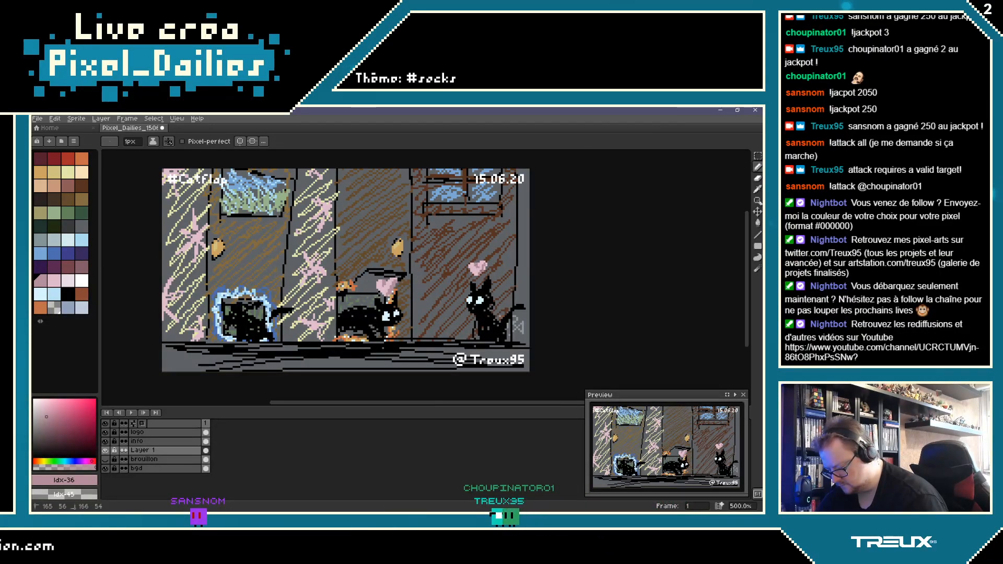
pyautogui.click(40, 294)
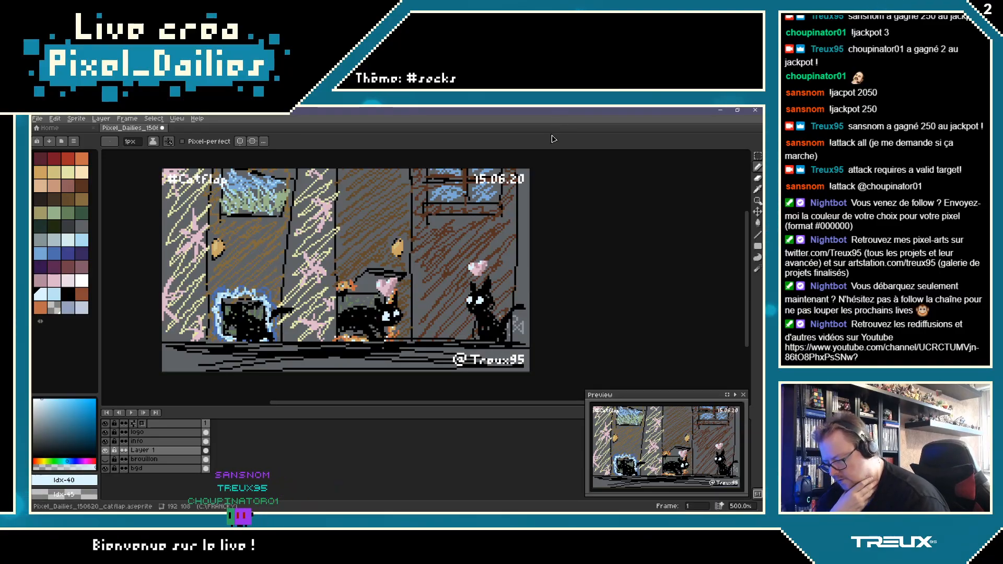
# Step: Refine the eyes of the middle and right cats with black (Idx-42) pupils and near-white (Idx-40) touches
pyautogui.click(758, 168)
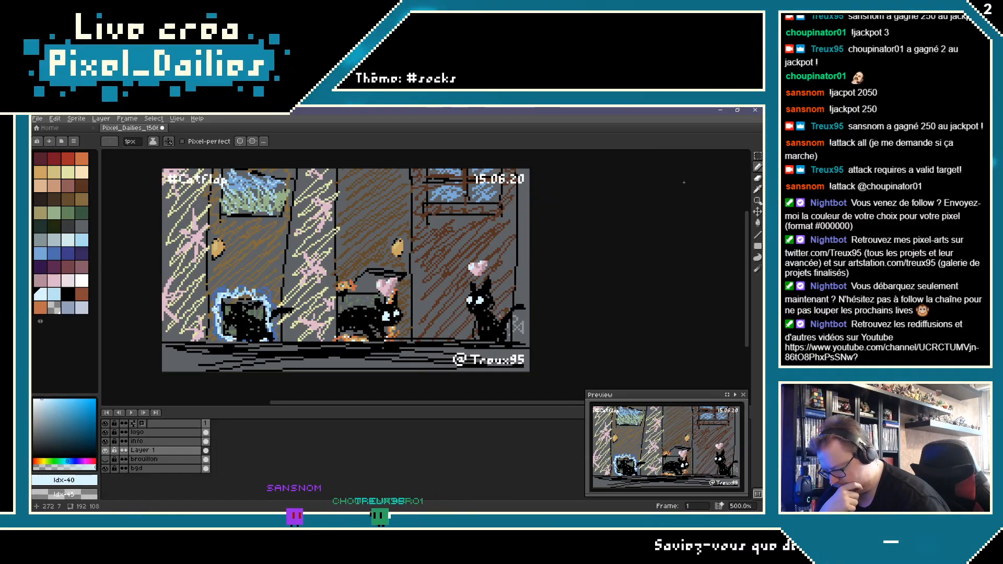
pyautogui.click(67, 294)
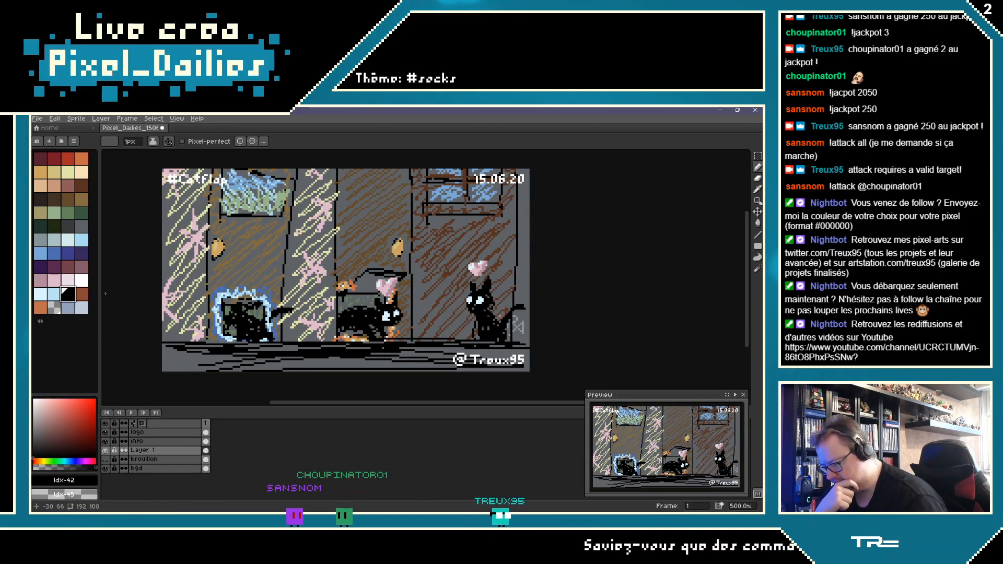
pyautogui.click(757, 166)
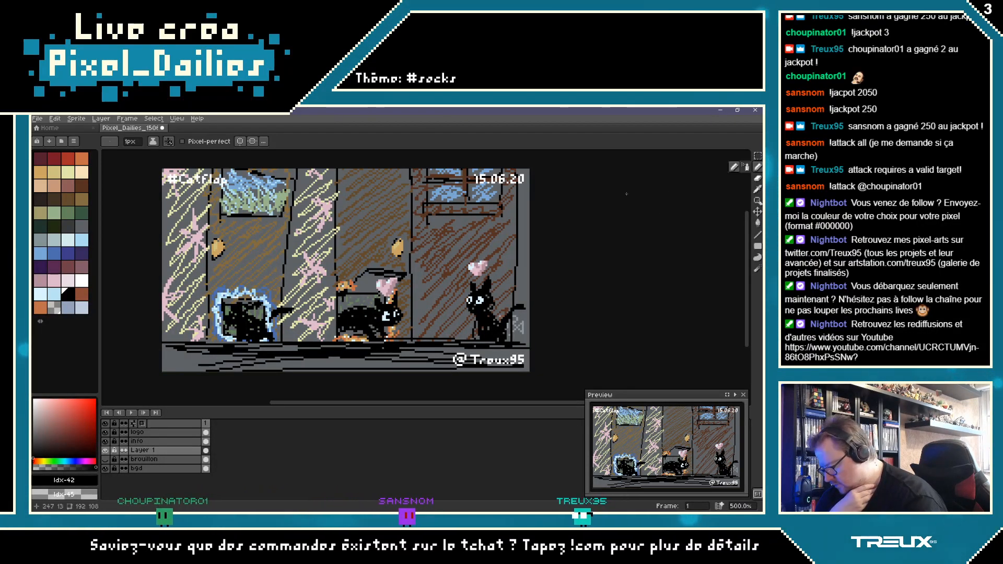
pyautogui.click(40, 294)
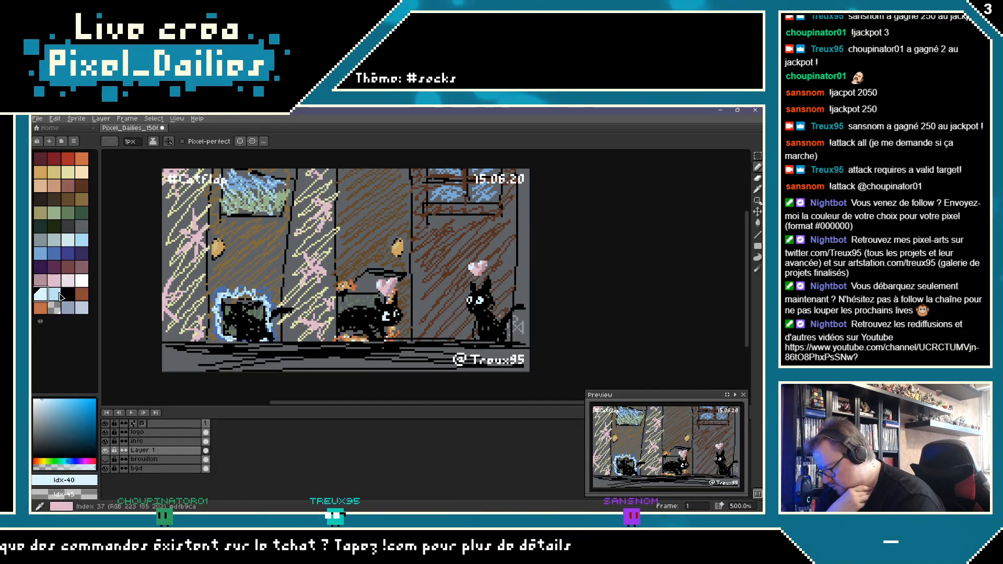
# Step: Recolour the sitting cat in orange (Idx-44) and hatch the two cats in the flaps with brown (Idx-14)
pyautogui.click(40, 307)
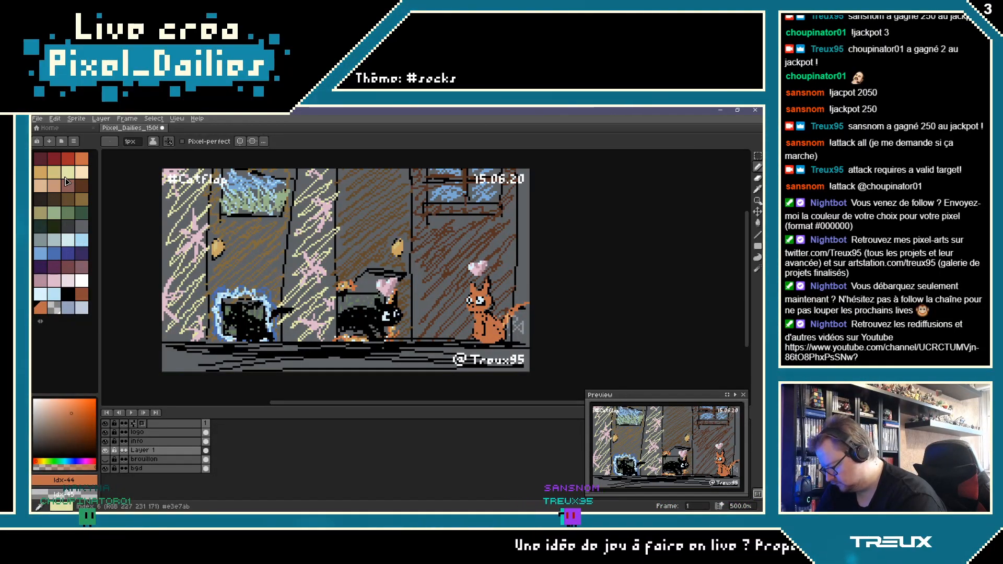
pyautogui.click(68, 199)
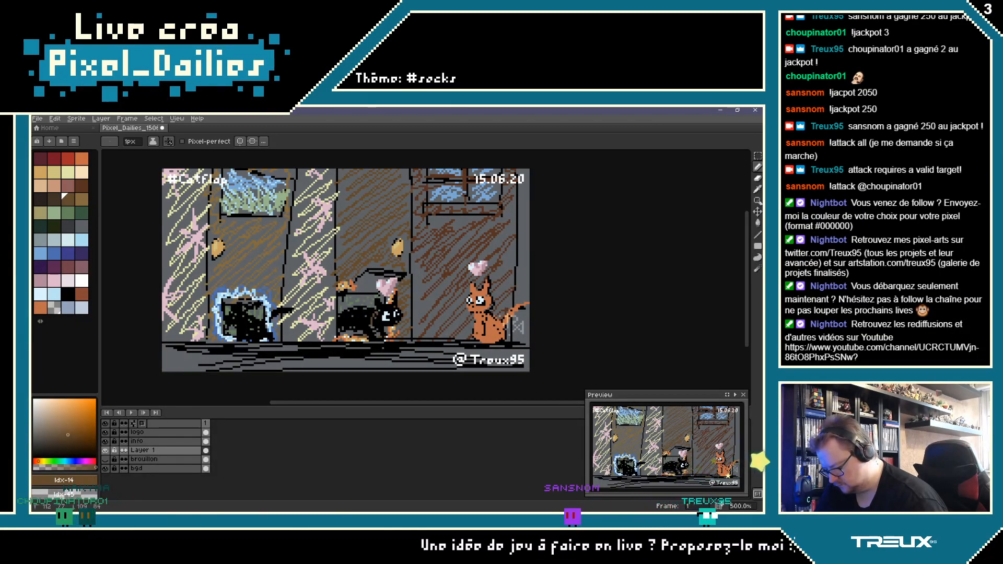
pyautogui.moveTo(377, 317)
pyautogui.mouseDown()
pyautogui.moveTo(358, 309)
pyautogui.moveTo(371, 321)
pyautogui.moveTo(361, 327)
pyautogui.moveTo(389, 316)
pyautogui.mouseUp()
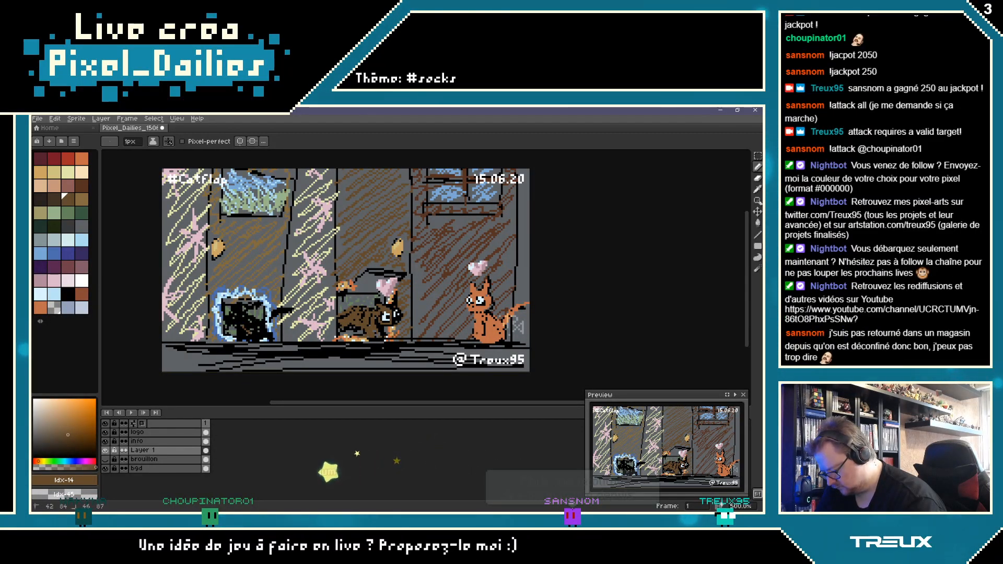
pyautogui.moveTo(241, 316)
pyautogui.mouseDown()
pyautogui.moveTo(235, 310)
pyautogui.moveTo(267, 335)
pyautogui.moveTo(283, 311)
pyautogui.mouseUp()
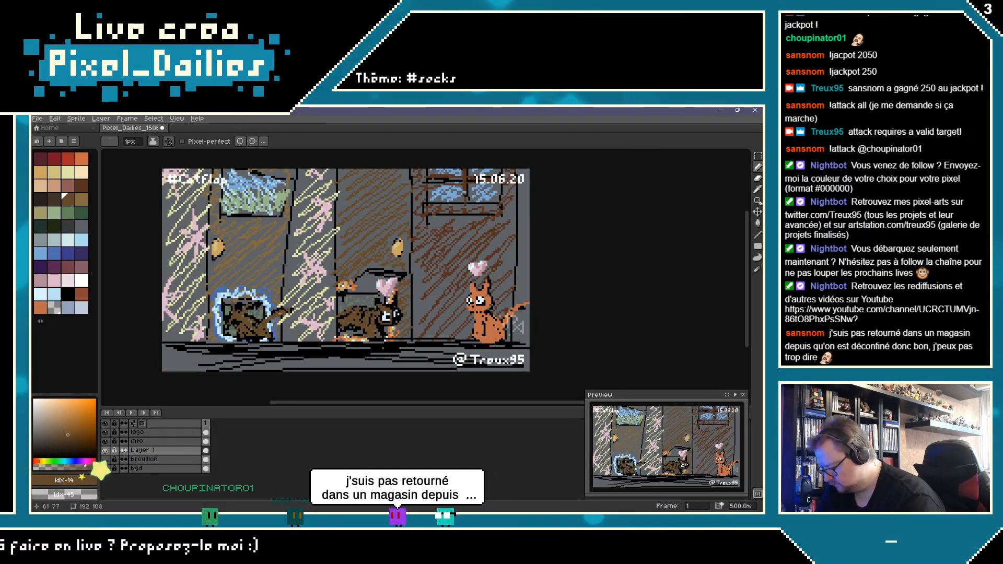
# Step: Add lighter brown (Idx-15) fur touches to the cats in the flaps, and rust (Idx-43) markings to the orange cat
pyautogui.click(81, 199)
pyautogui.moveTo(236, 316); pyautogui.dragTo(243, 324)
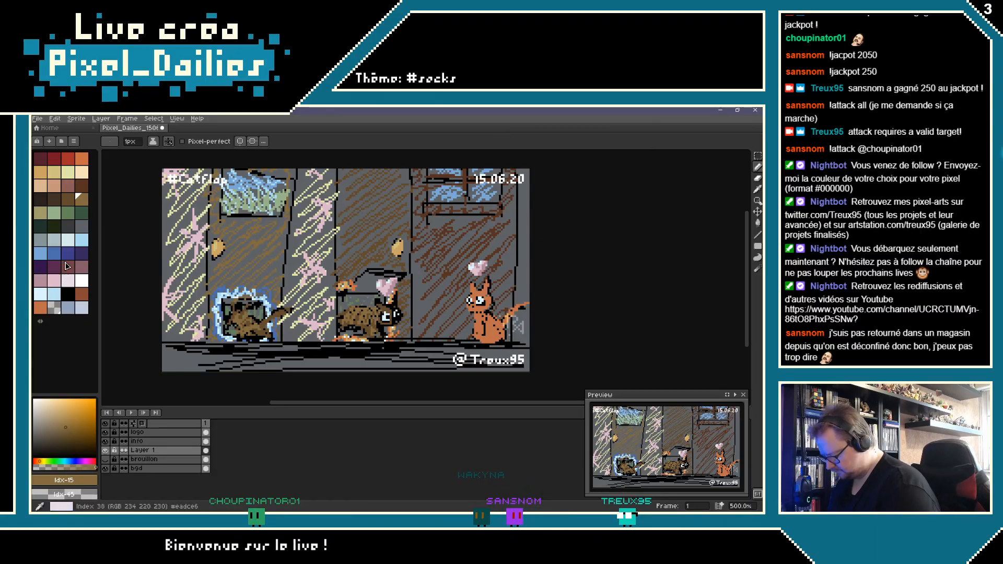
pyautogui.click(81, 294)
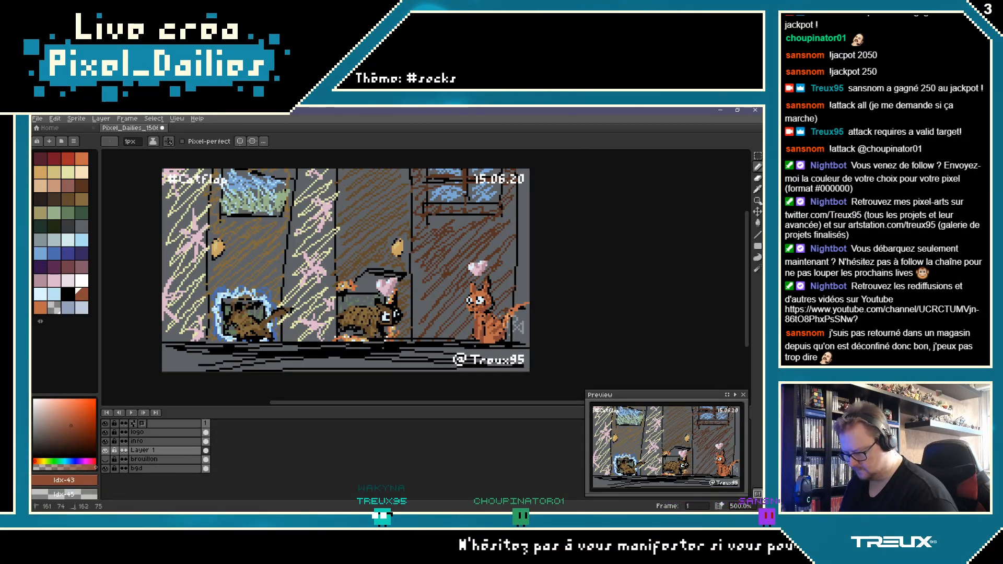
# Step: Create a new layer directly above Layer 1 and save the file
pyautogui.rightClick(156, 454)
pyautogui.click(197, 489)
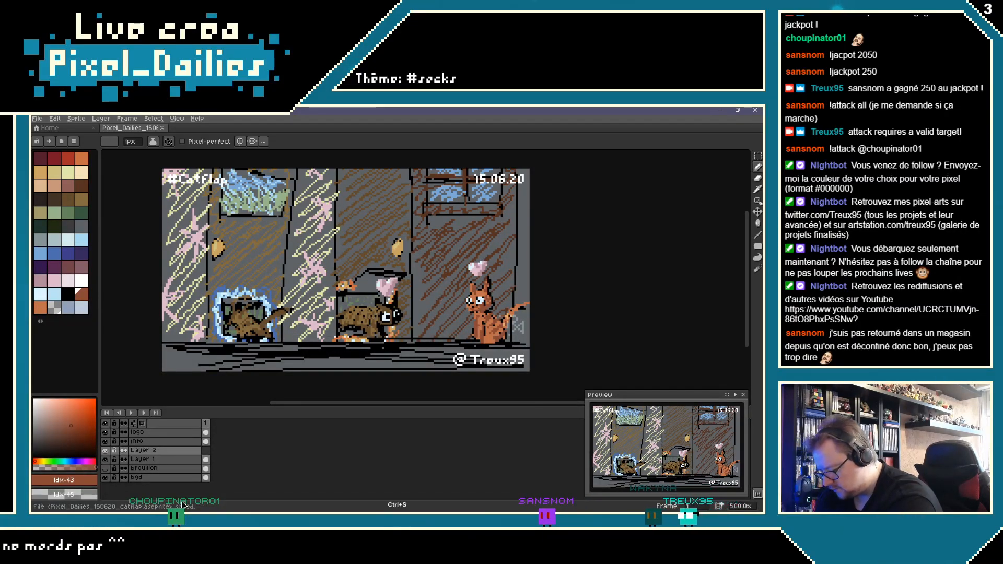
pyautogui.hotkey('ctrl', 's')
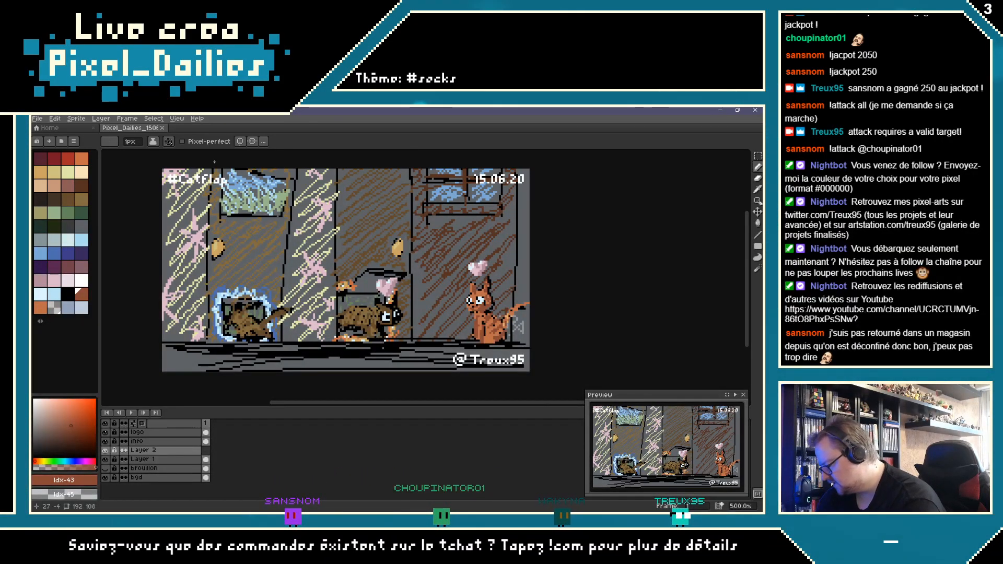
# Step: Try lettering "dogdoor" and "catflap" in near-white (Idx-40) across the floor, and undo the lettering
pyautogui.click(40, 294)
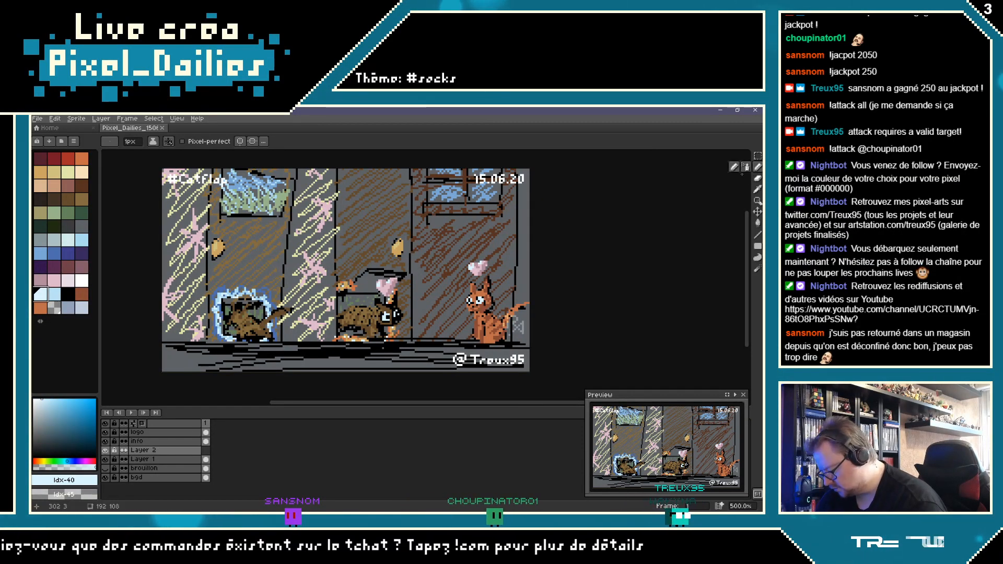
pyautogui.moveTo(181, 339)
pyautogui.mouseDown()
pyautogui.moveTo(207, 363)
pyautogui.moveTo(223, 360)
pyautogui.moveTo(219, 344)
pyautogui.moveTo(221, 363)
pyautogui.moveTo(269, 354)
pyautogui.mouseUp()
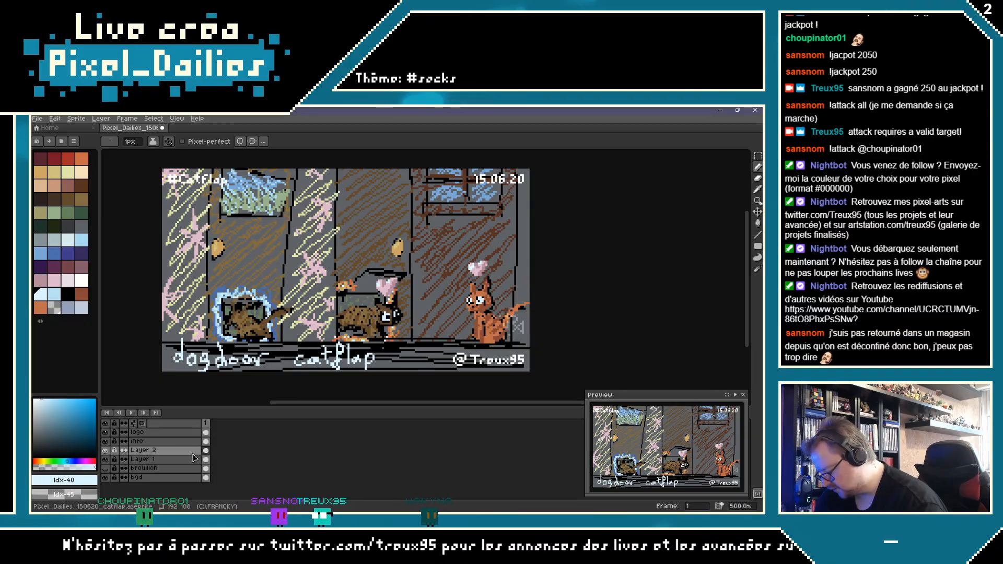
pyautogui.middleClick(188, 483)
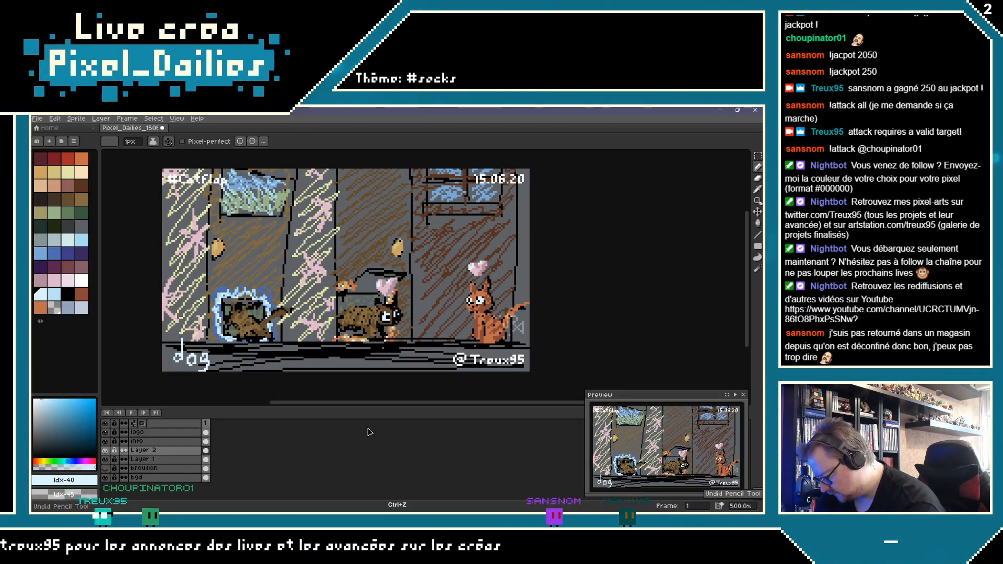
pyautogui.hotkey('ctrl', 'z')
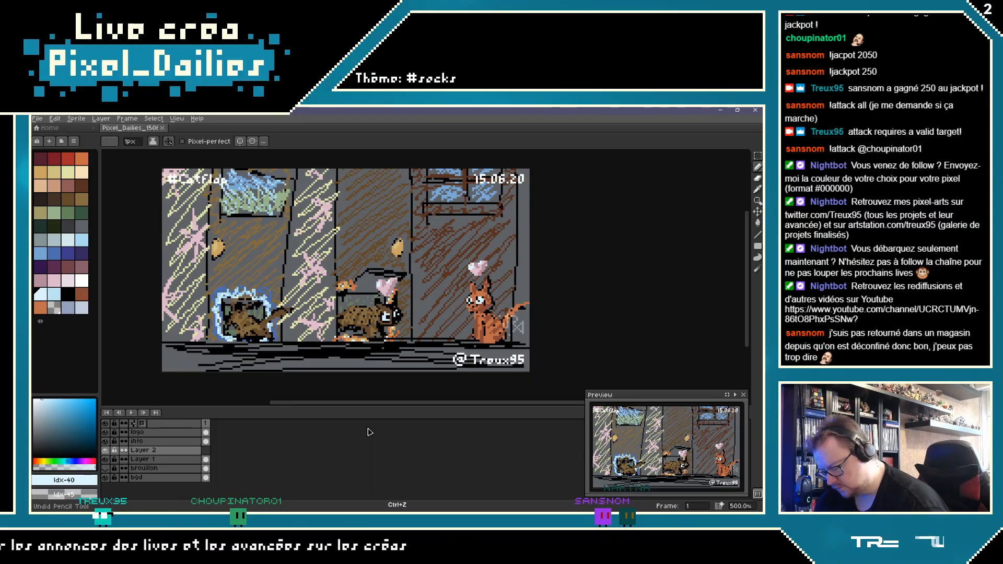
# Step: Show the brouillon layer and move Layer 1 above Layer 2 in the layer stack
pyautogui.moveTo(757, 248)
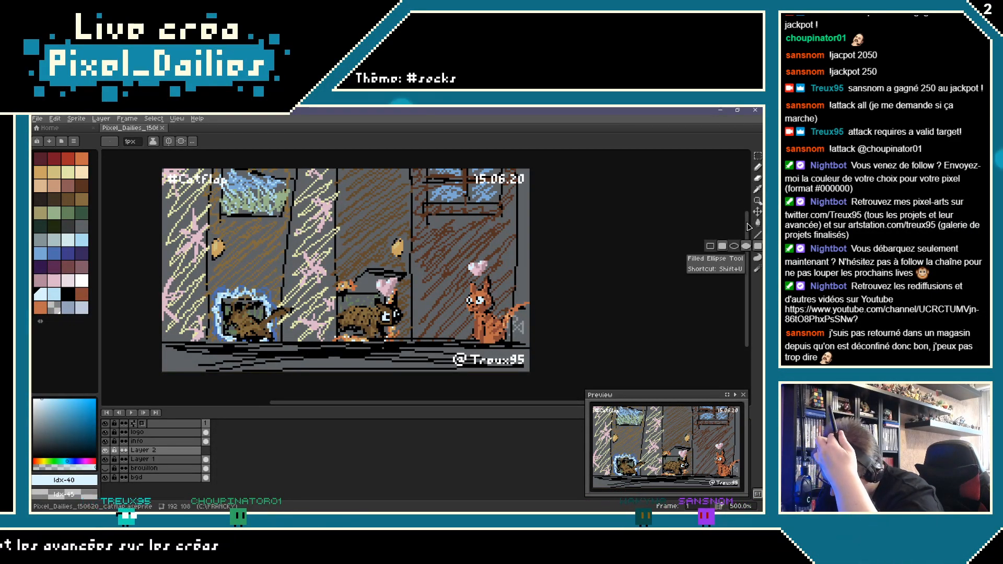
pyautogui.click(152, 459)
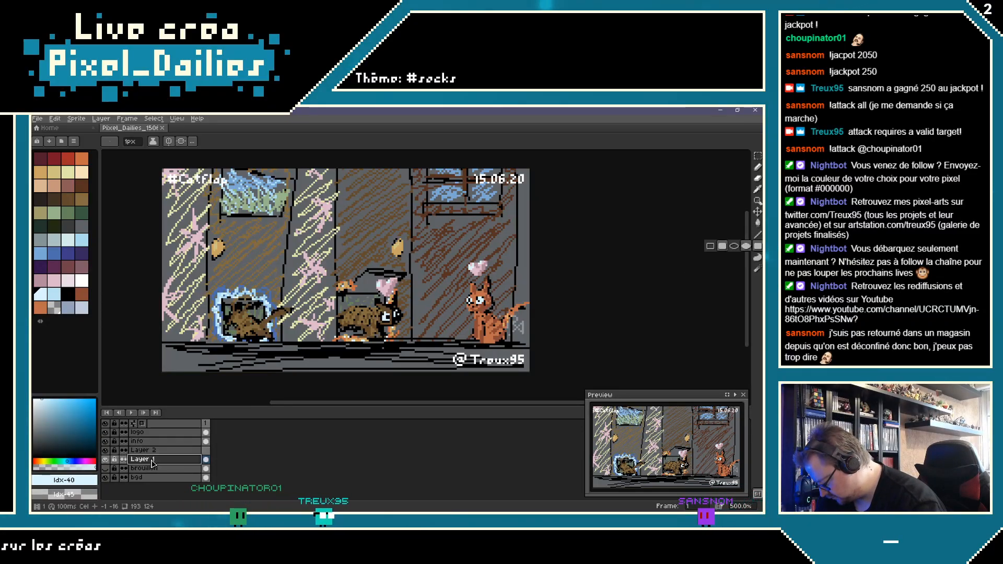
pyautogui.click(106, 469)
pyautogui.click(105, 469)
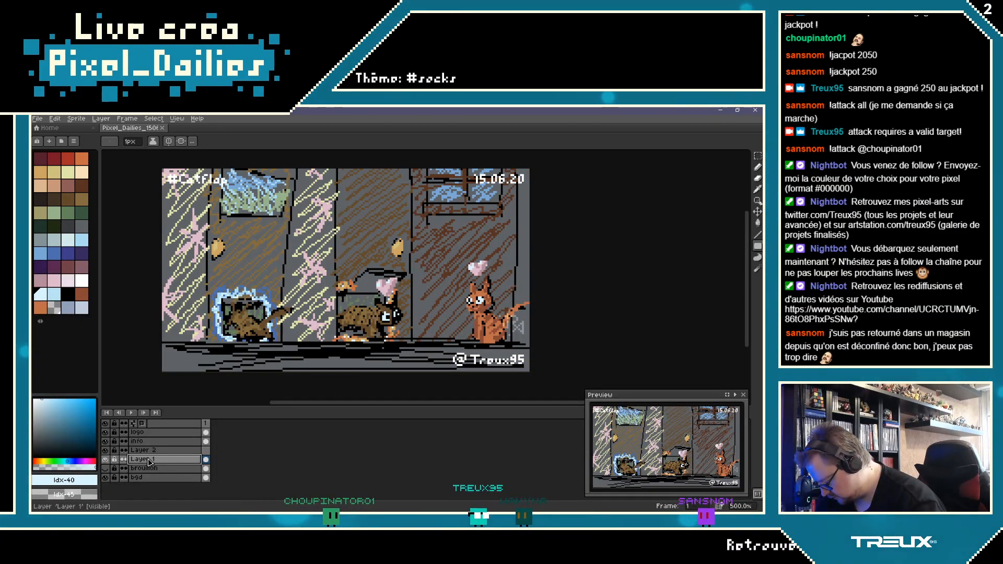
pyautogui.click(106, 469)
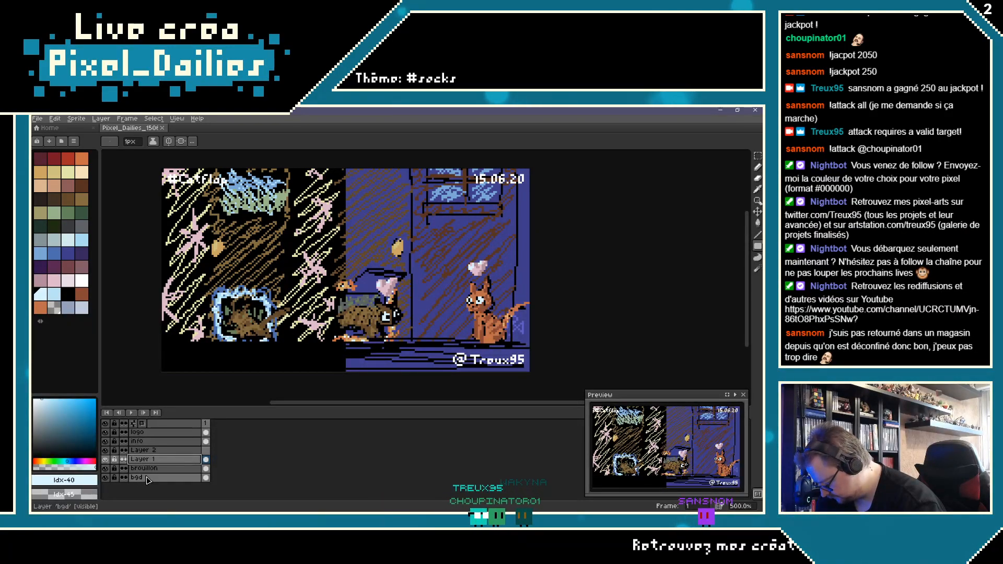
pyautogui.moveTo(151, 463); pyautogui.dragTo(160, 448)
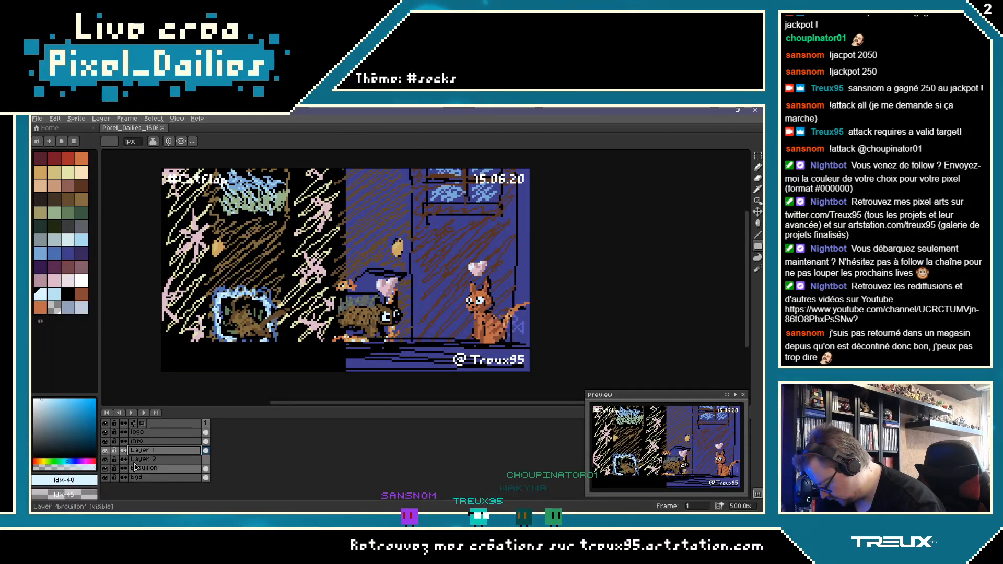
# Step: Rename the brouillon layer, which holds the black and blue split background, as separation
pyautogui.click(141, 470)
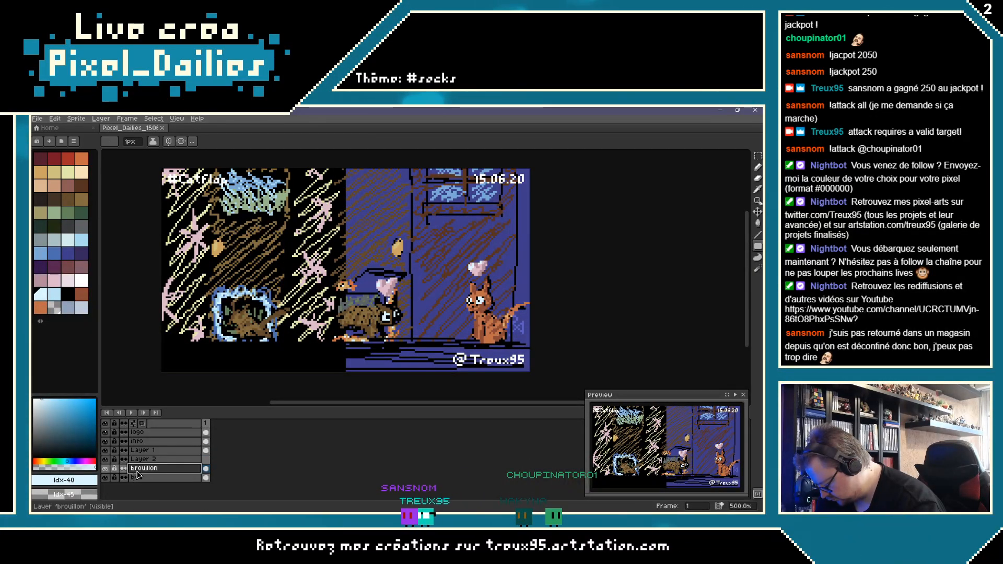
pyautogui.doubleClick(141, 470)
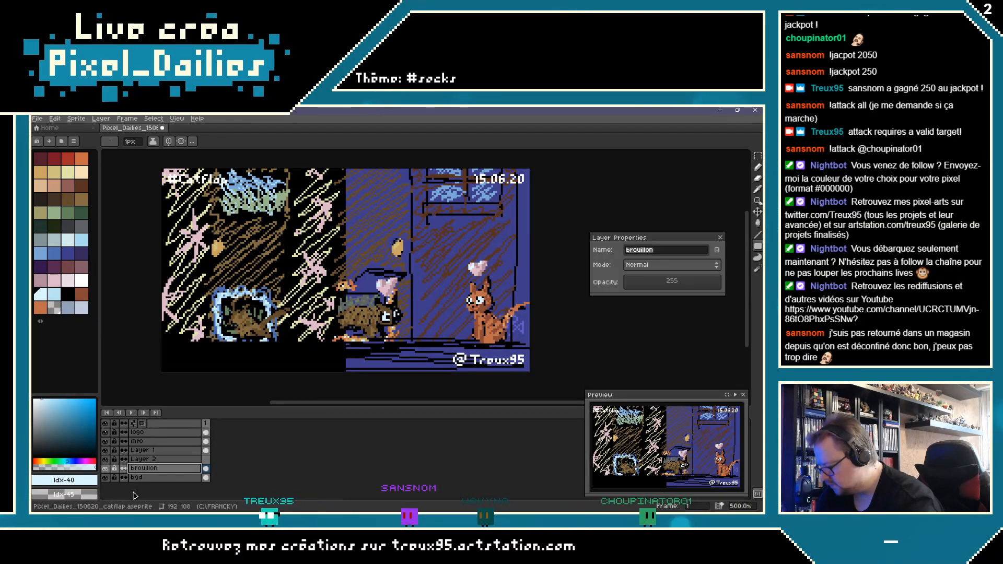
pyautogui.write('se')
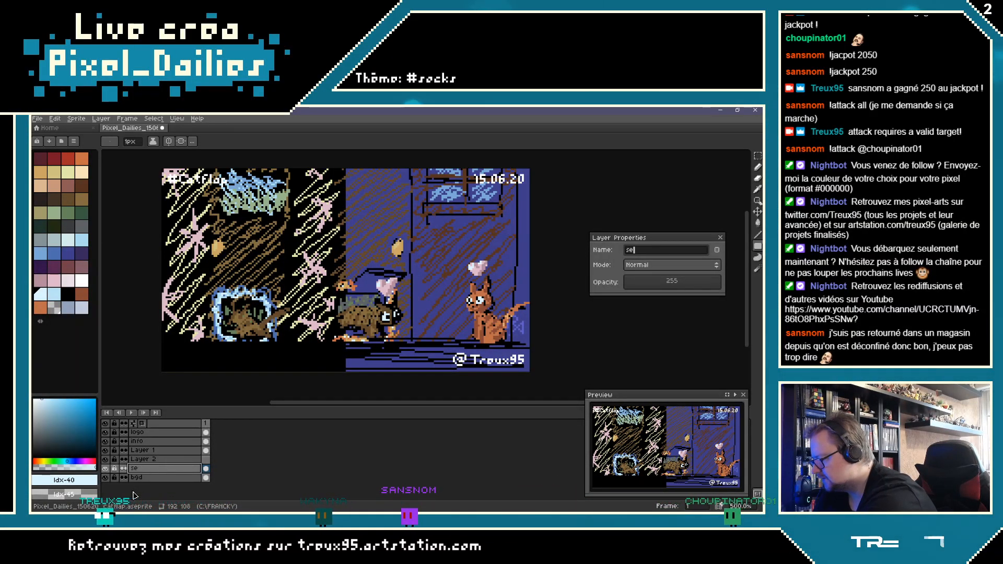
pyautogui.write('para')
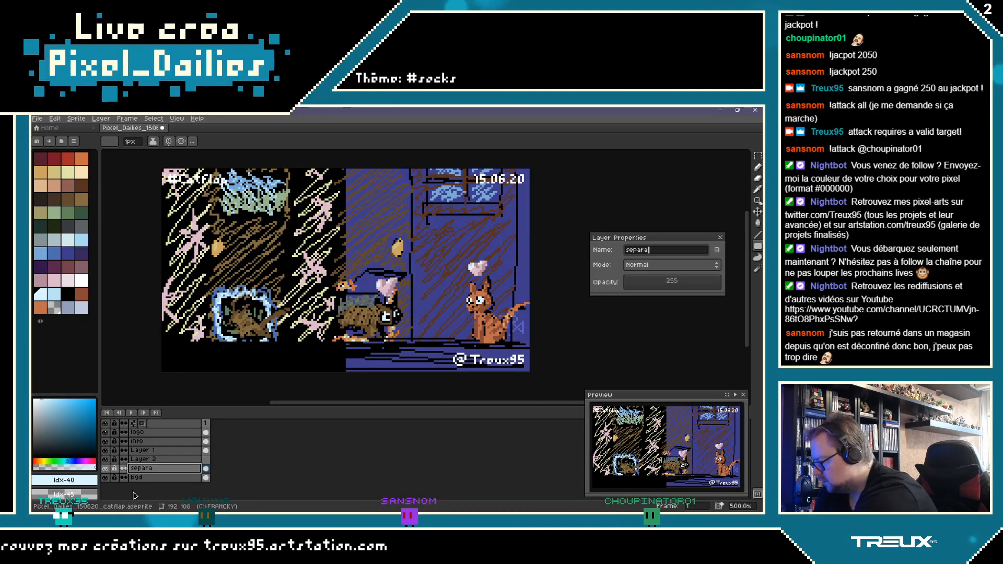
pyautogui.write('tion')
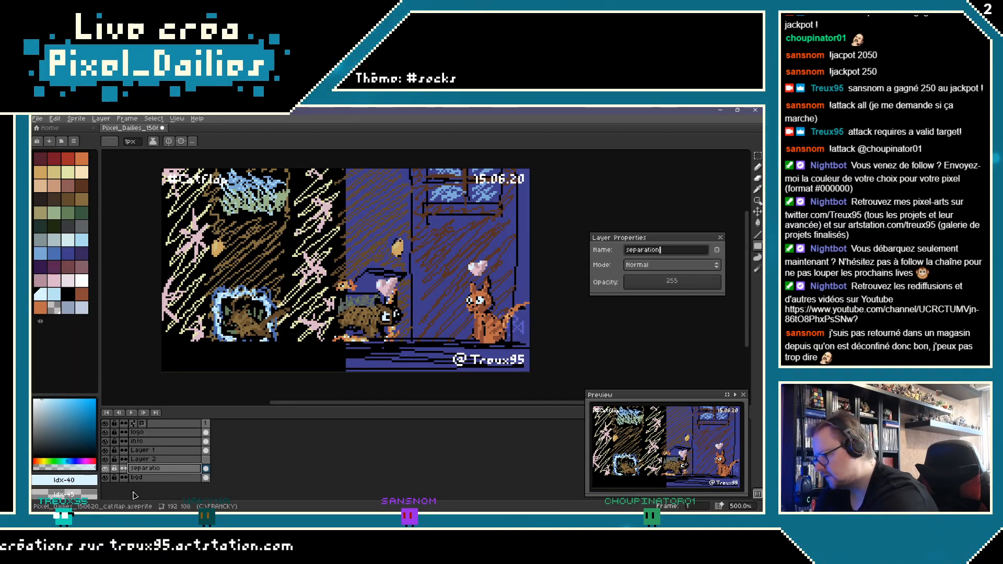
pyautogui.press('Return')
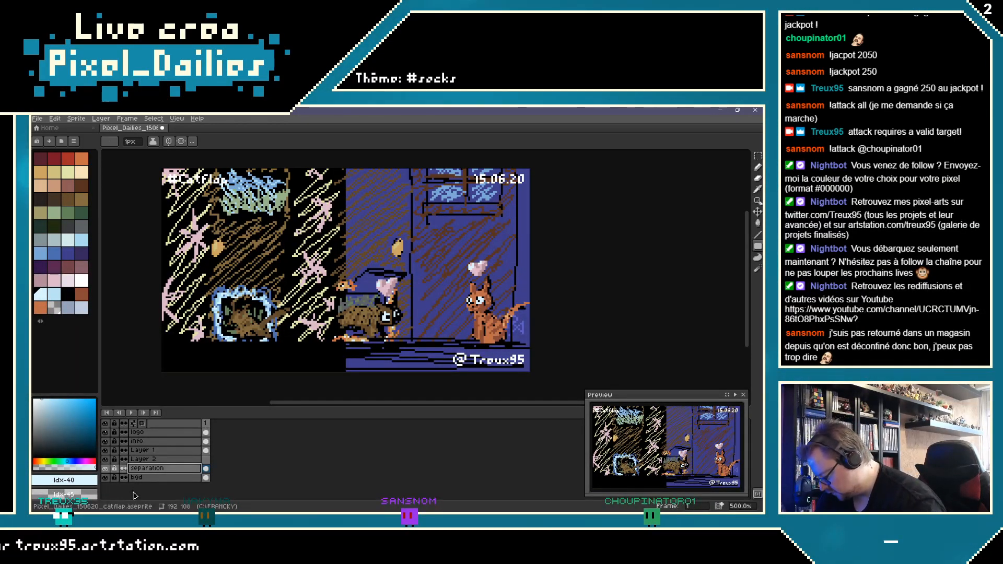
# Step: Rename the empty Layer 2 as propre
pyautogui.click(105, 459)
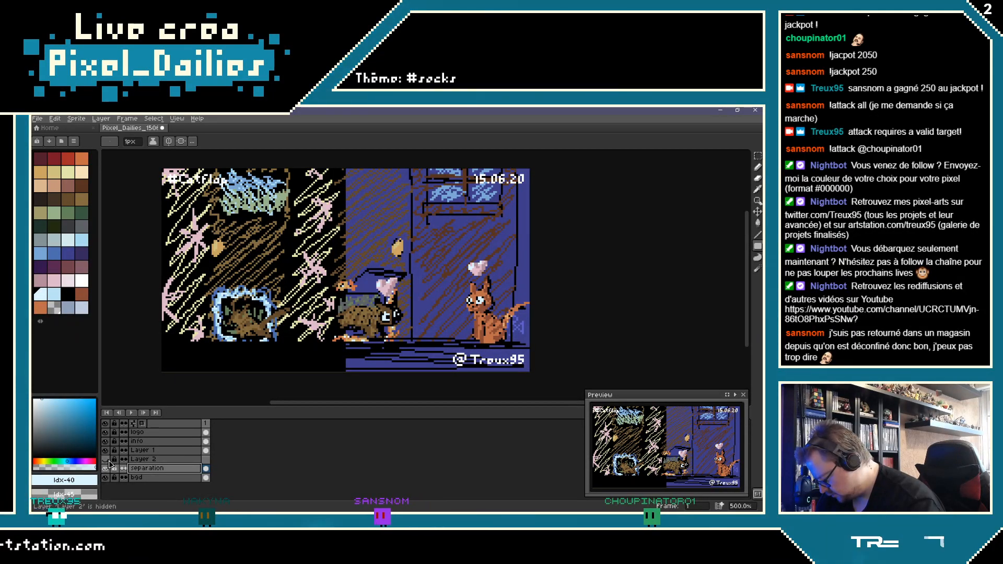
pyautogui.doubleClick(149, 459)
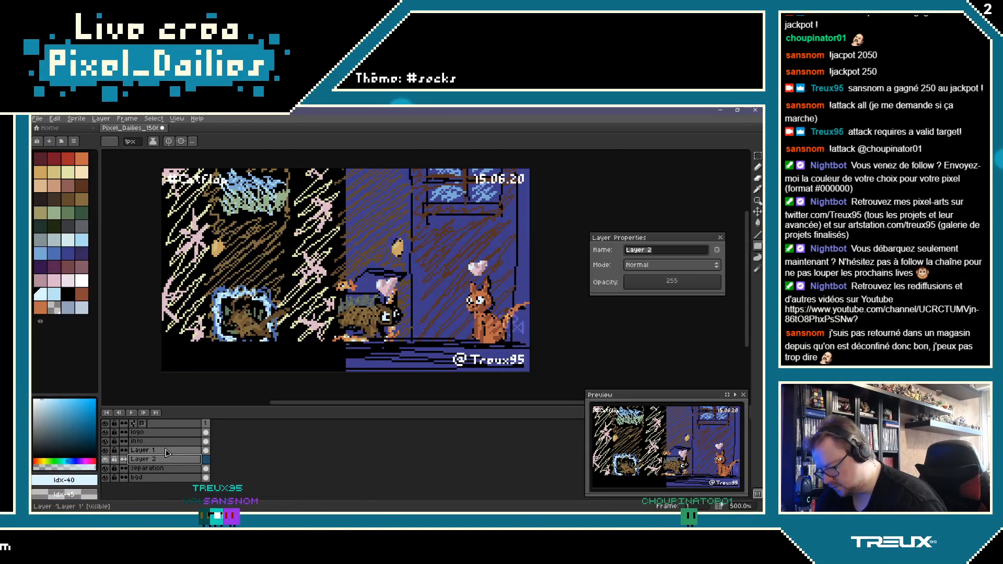
pyautogui.write('propre')
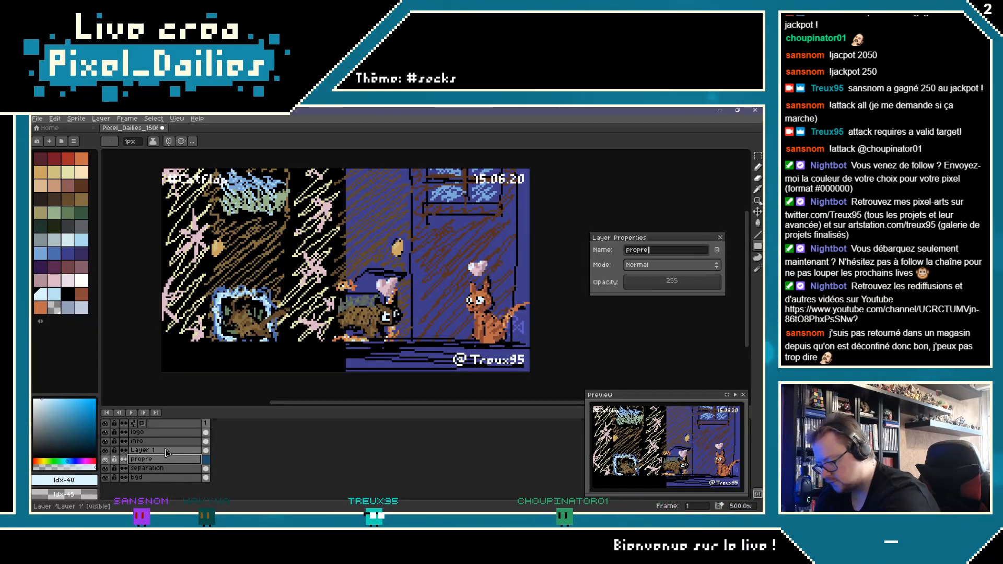
pyautogui.press('Return')
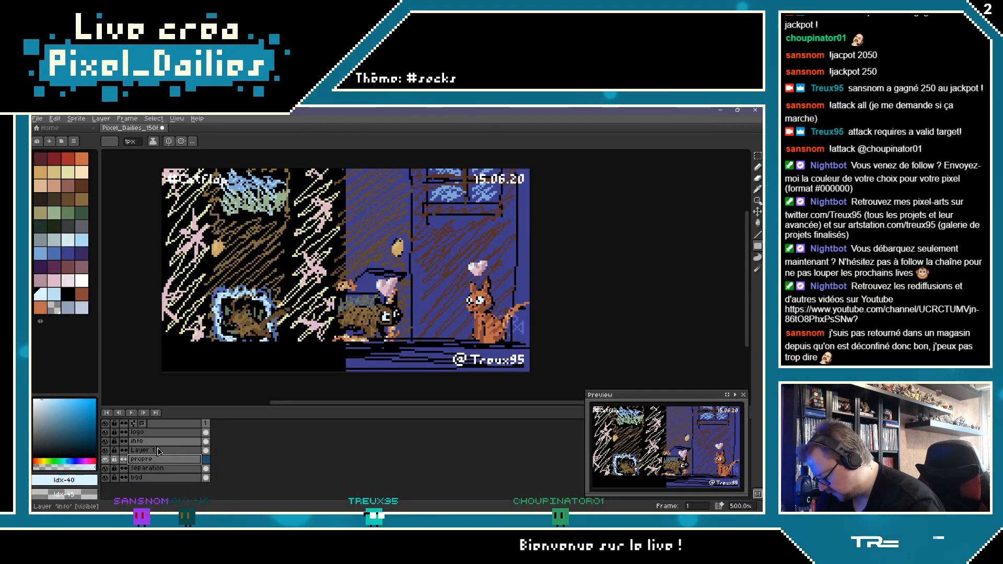
# Step: Rename Layer 1, which holds the coloured sketch, as brouillon
pyautogui.click(157, 450)
pyautogui.doubleClick(157, 450)
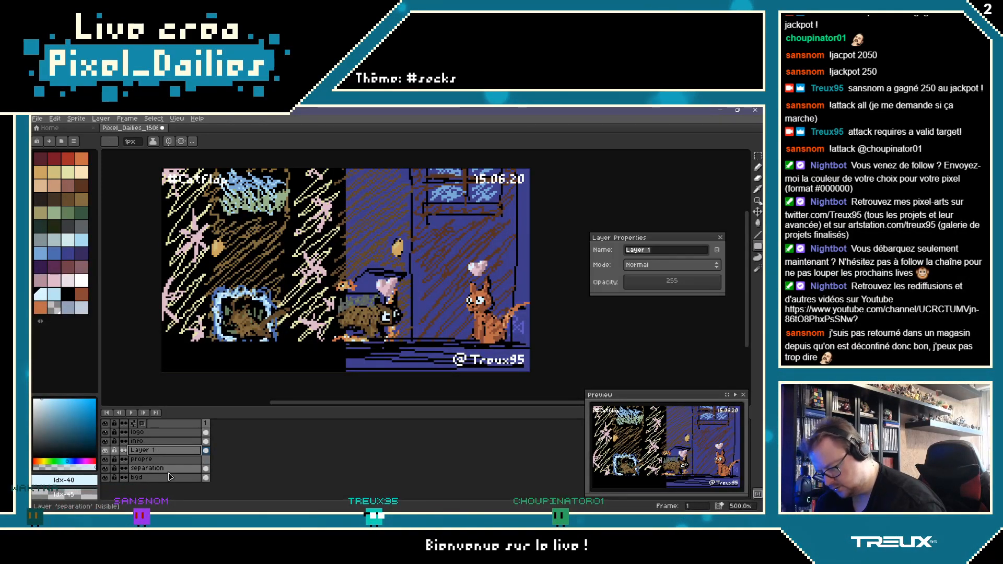
pyautogui.write('b')
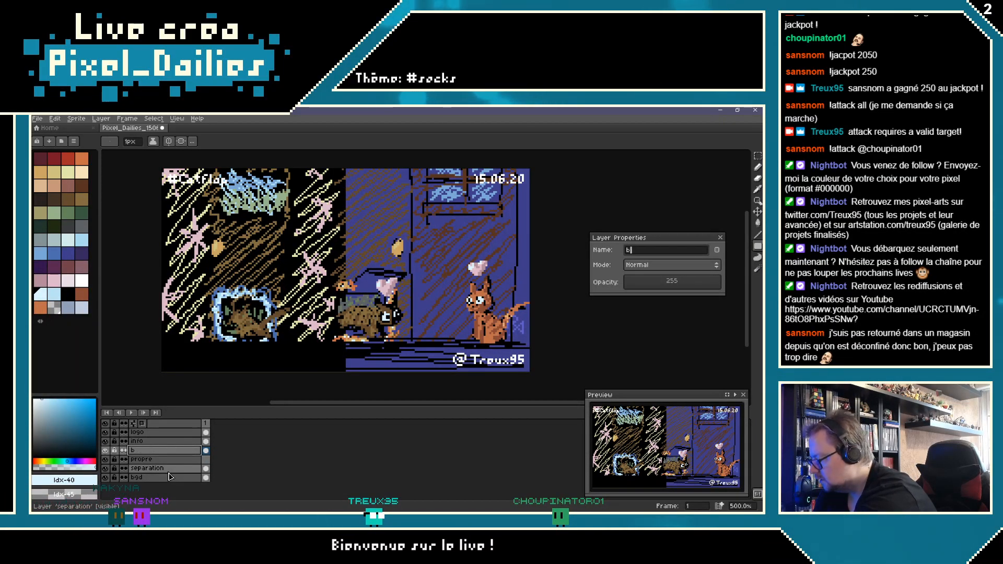
pyautogui.write('rouillo')
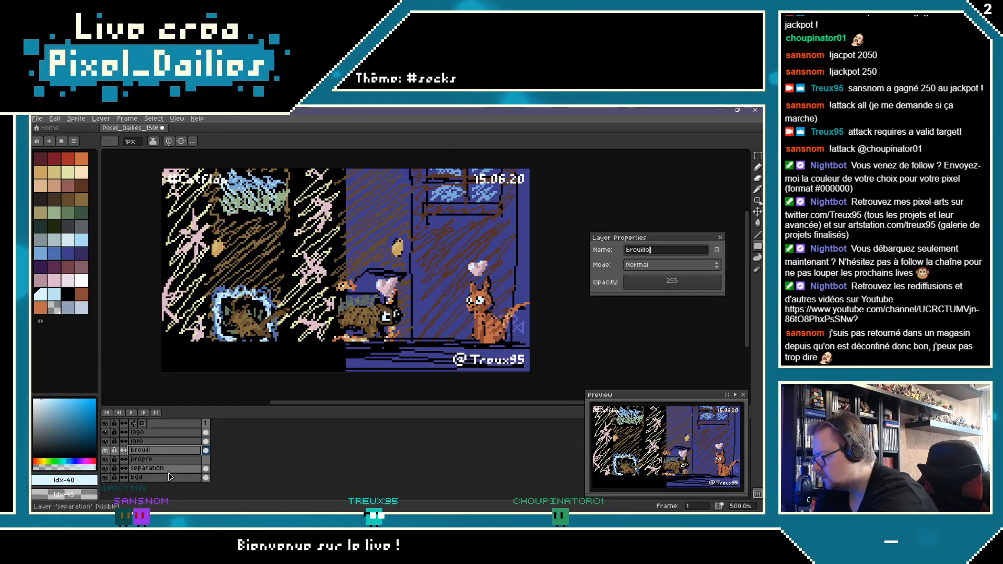
pyautogui.write('n')
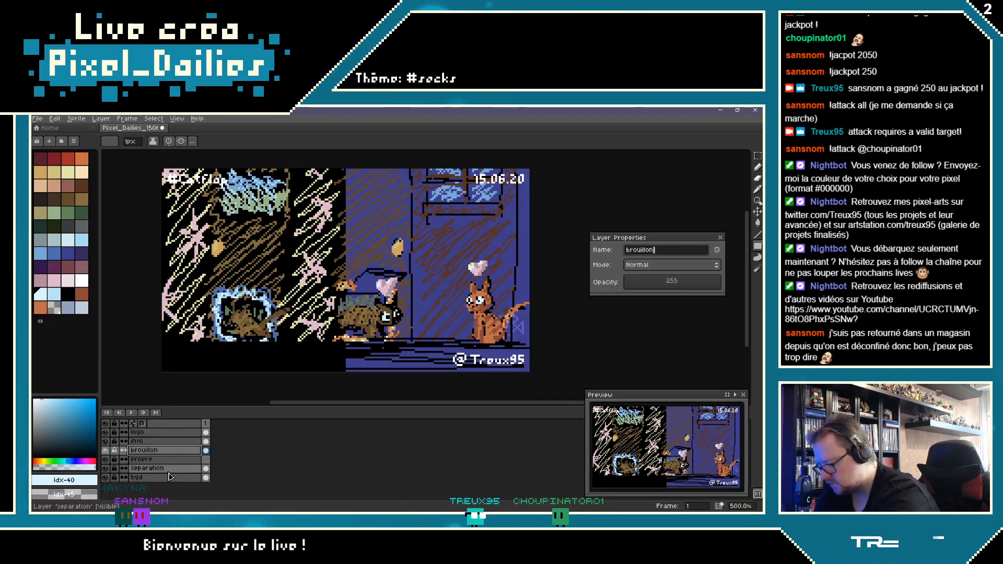
pyautogui.press('Return')
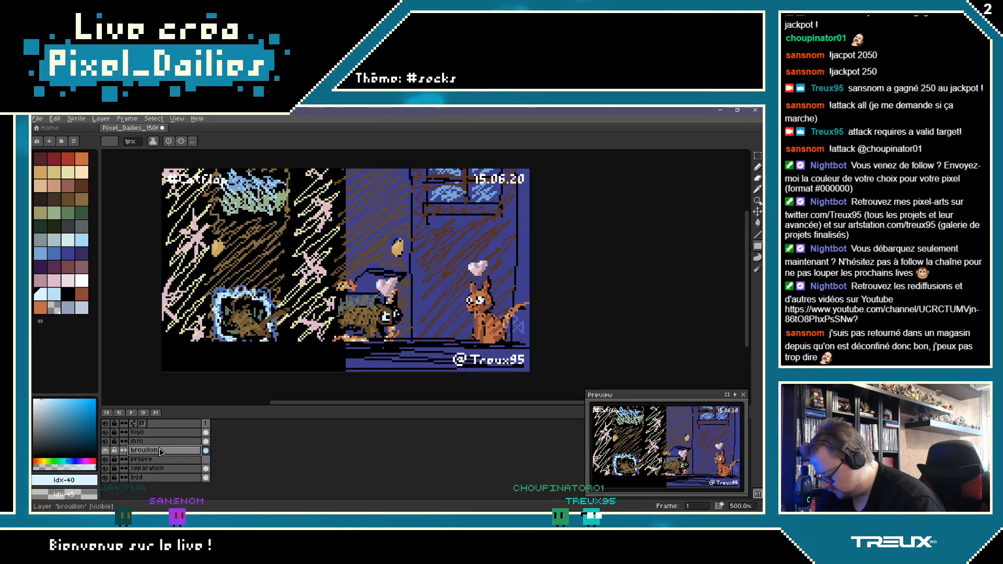
# Step: Lower the opacity of the brouillon layer to 64
pyautogui.hotkey('shift', 'p')
pyautogui.click(642, 286)
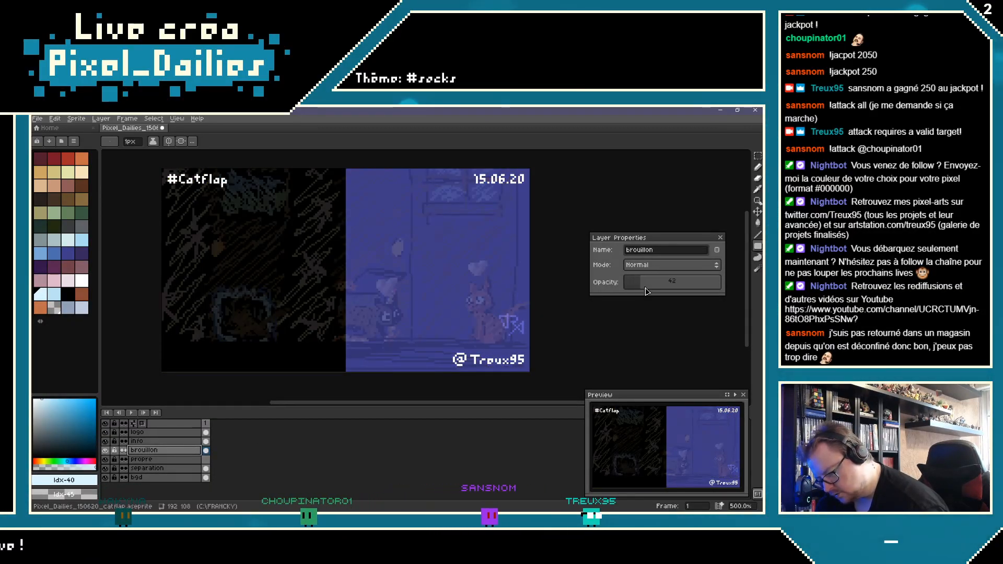
pyautogui.click(646, 290)
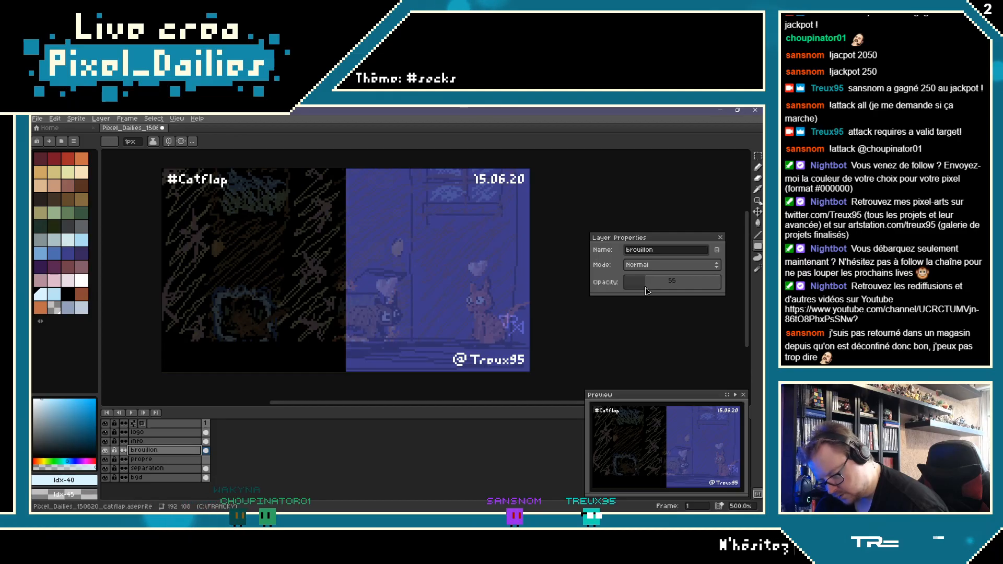
pyautogui.moveTo(647, 290); pyautogui.dragTo(651, 288)
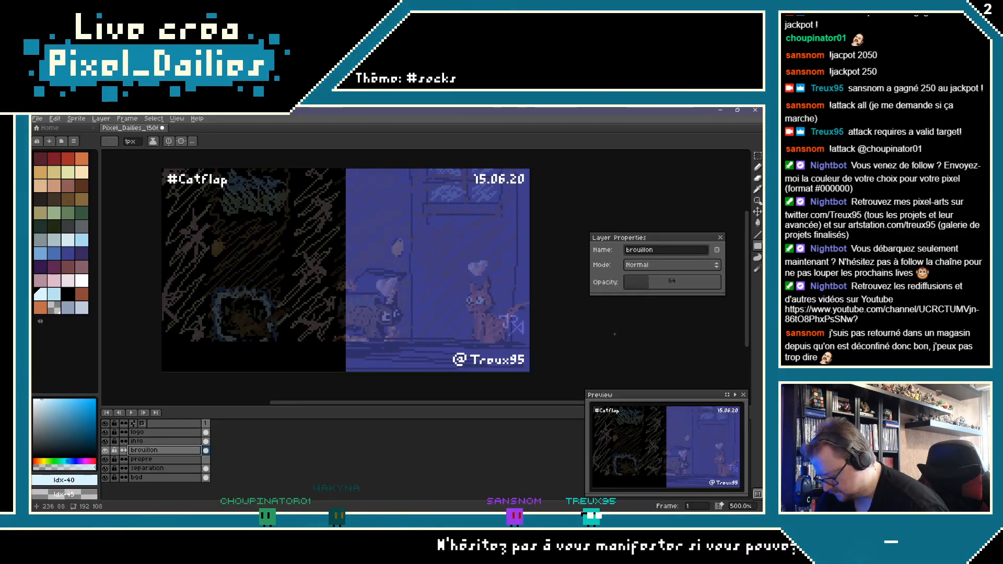
pyautogui.click(720, 237)
# Step: Make propre the active layer and replace the current palette with the default palette
pyautogui.press('Down')
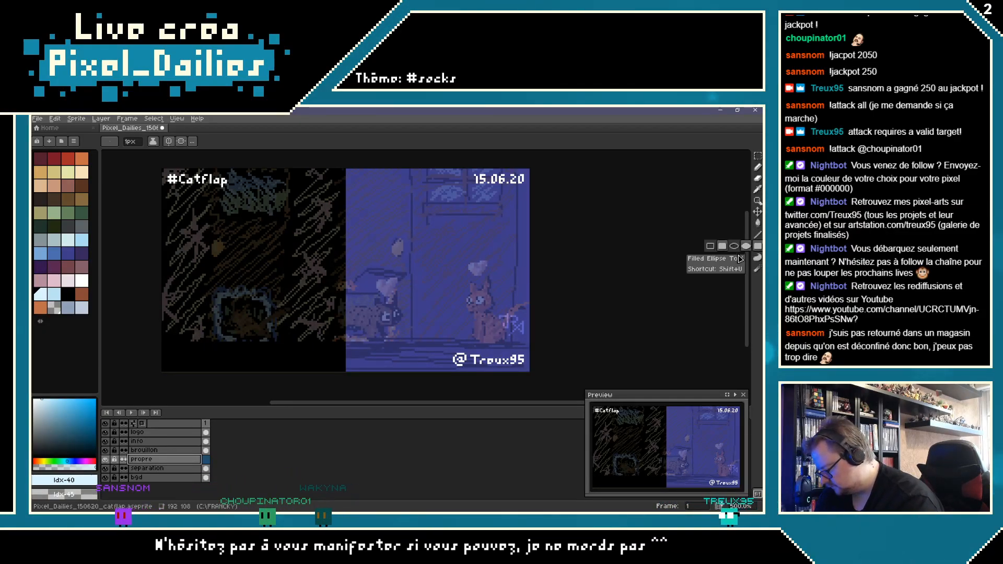
pyautogui.click(73, 141)
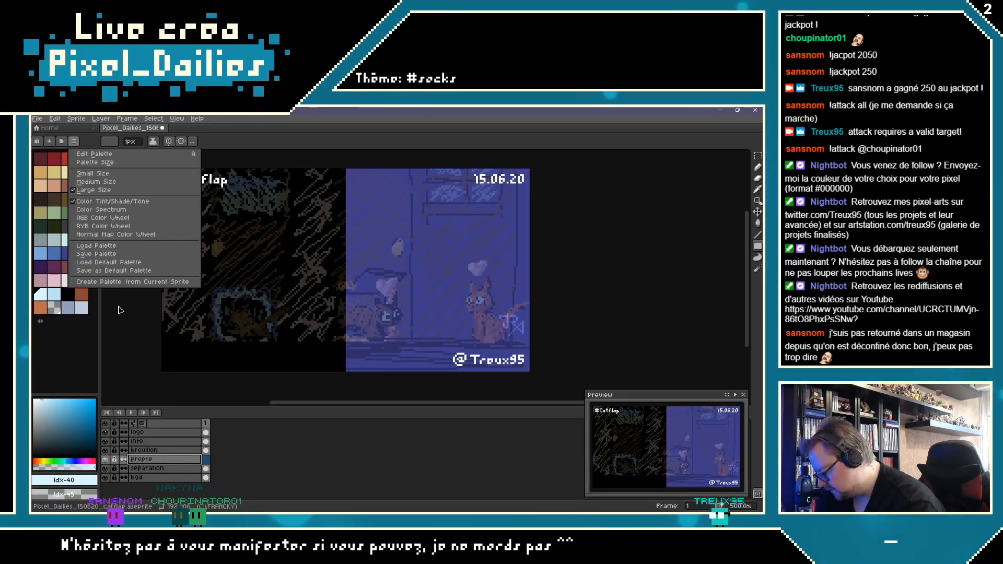
pyautogui.click(99, 262)
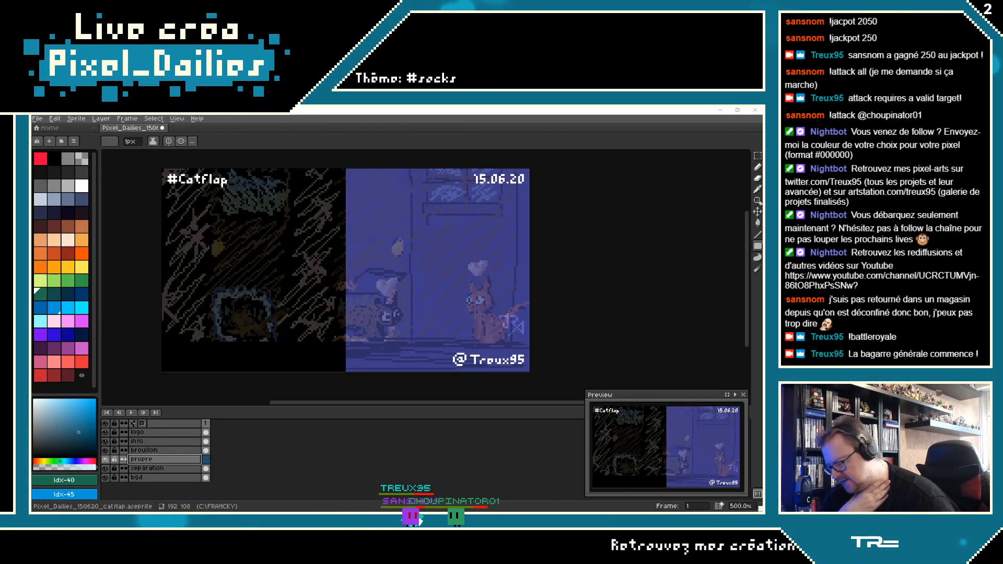
# Step: Draw a filled brown (Idx-22) floor rectangle across the full canvas width below the doors on the propre layer, and pick darker brown (Idx-21)
pyautogui.click(757, 178)
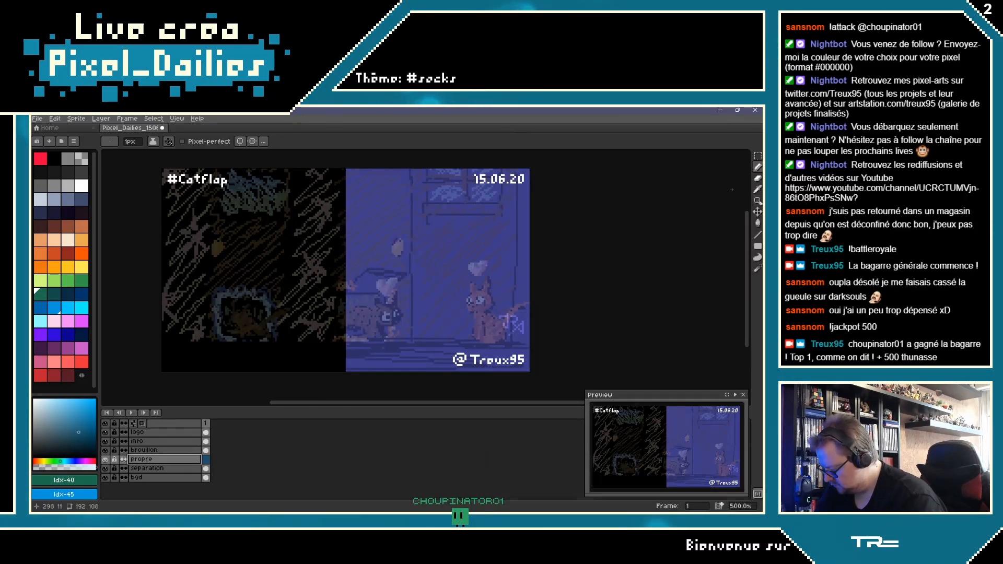
pyautogui.click(68, 229)
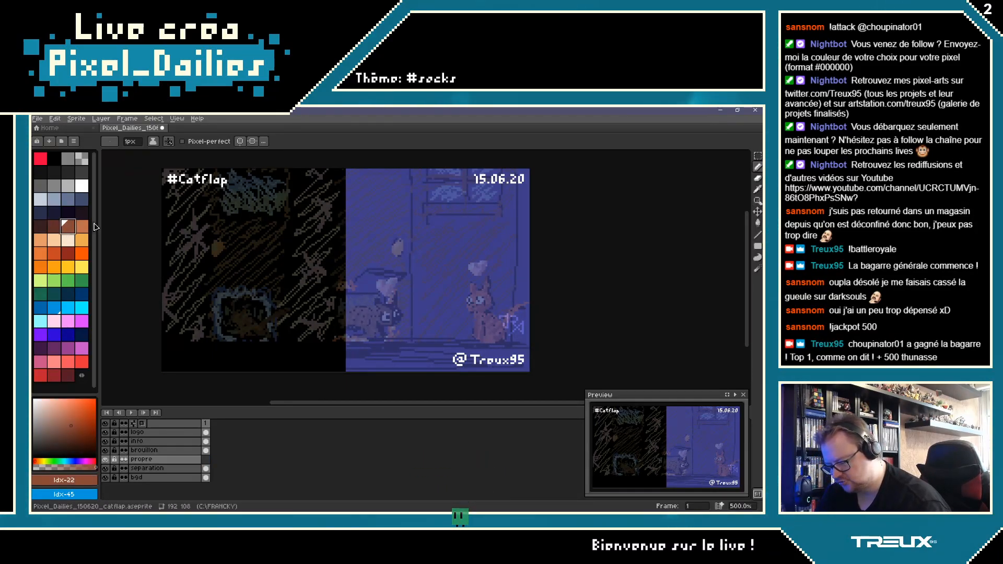
pyautogui.click(757, 246)
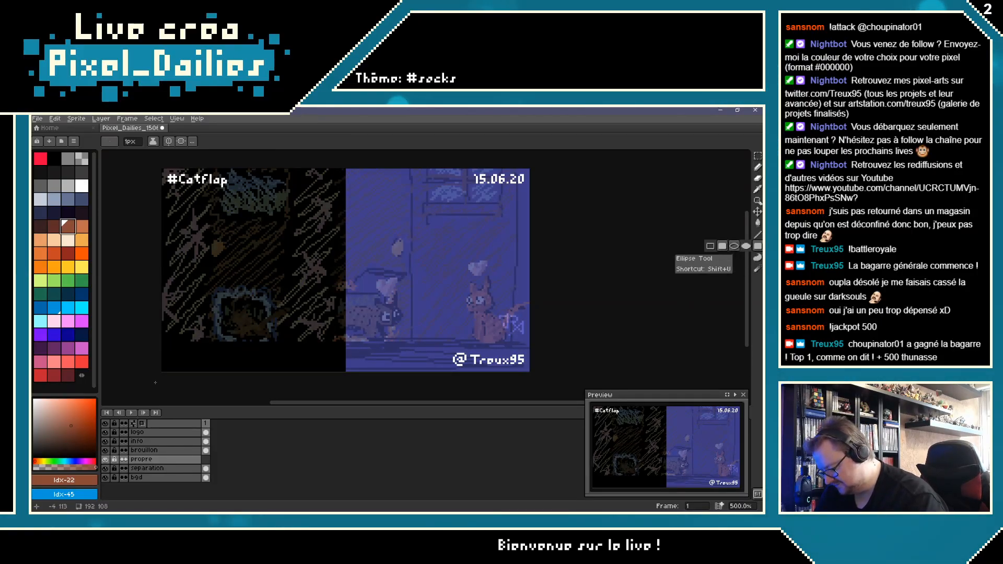
pyautogui.moveTo(156, 383); pyautogui.dragTo(557, 353)
pyautogui.moveTo(544, 334); pyautogui.dragTo(550, 331)
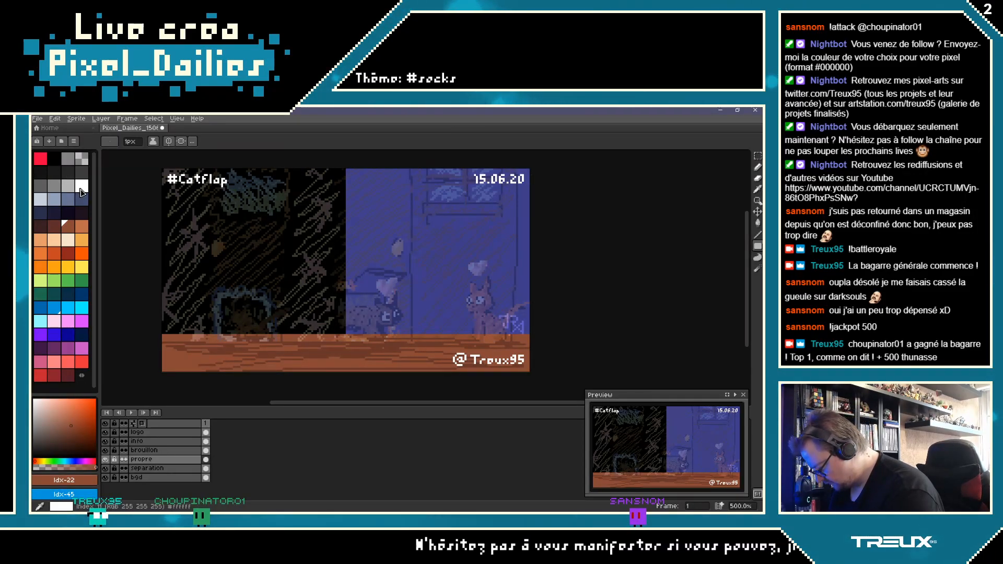
pyautogui.press('[')
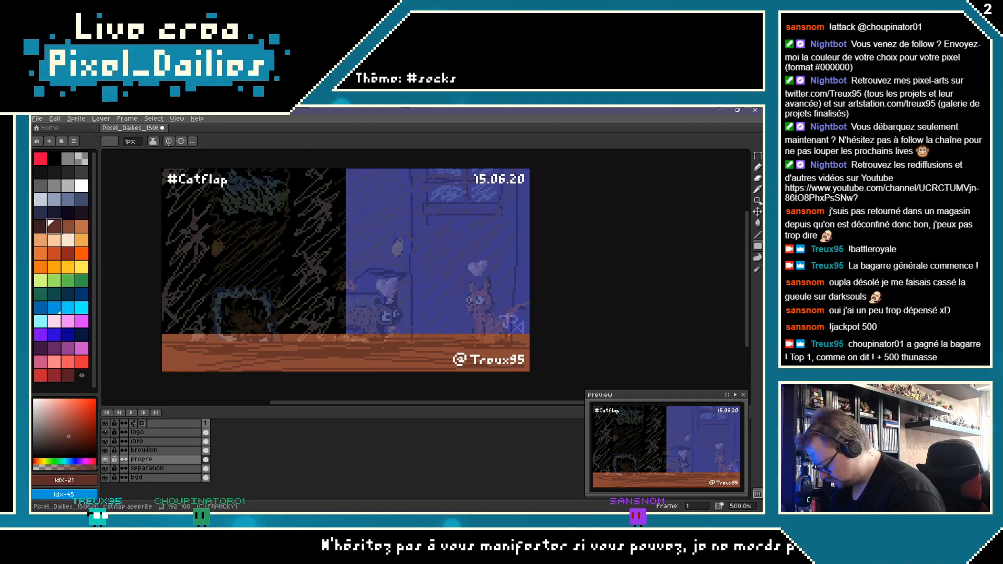
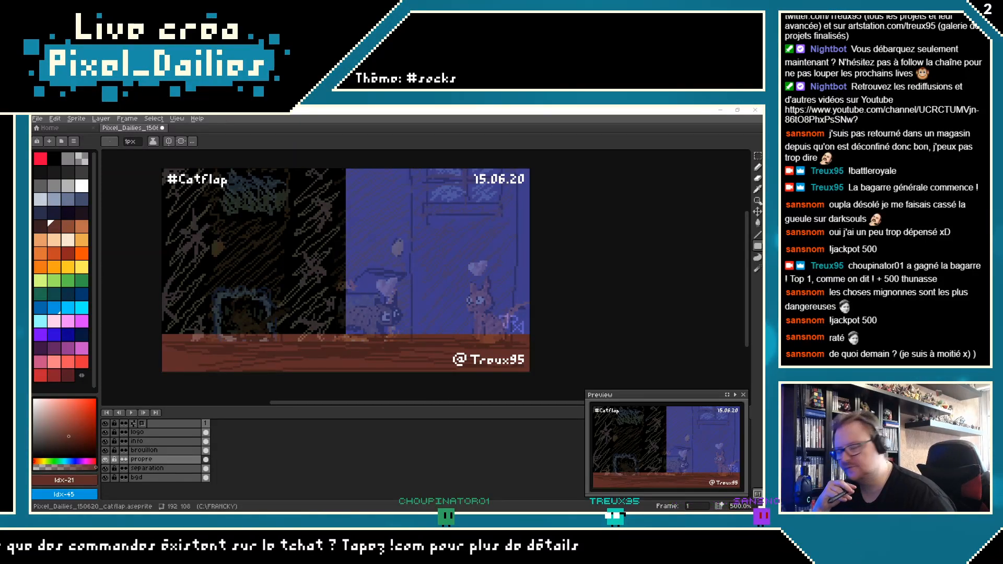
# Step: Switch to the Pencil tool and pick the light brown Idx-23 as the foreground colour
pyautogui.click(448, 152)
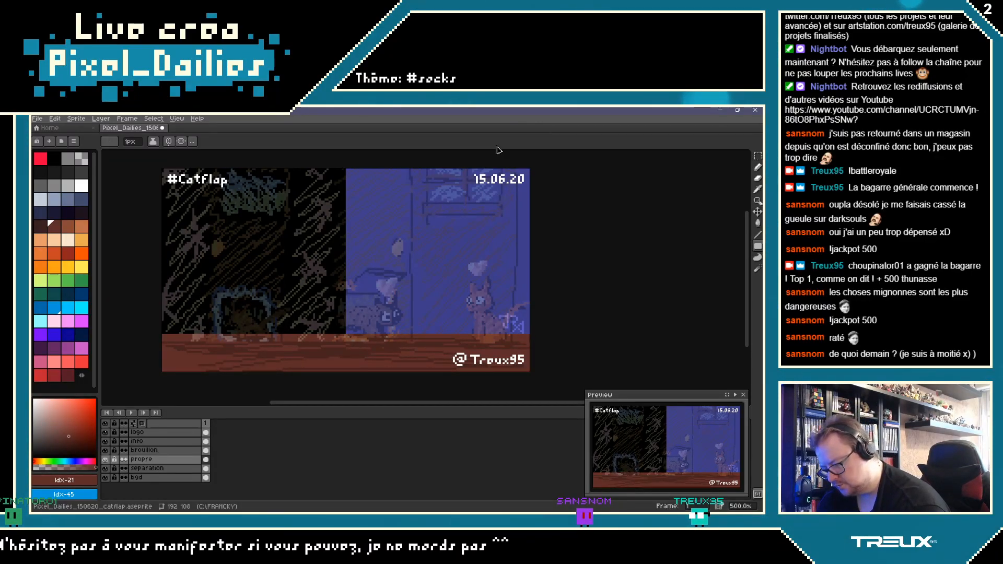
pyautogui.click(757, 167)
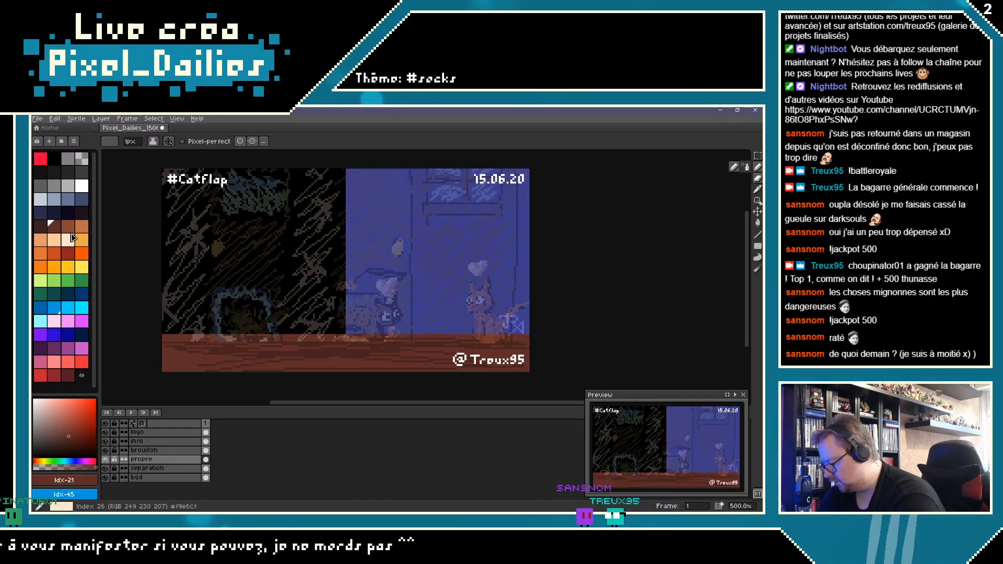
pyautogui.click(81, 225)
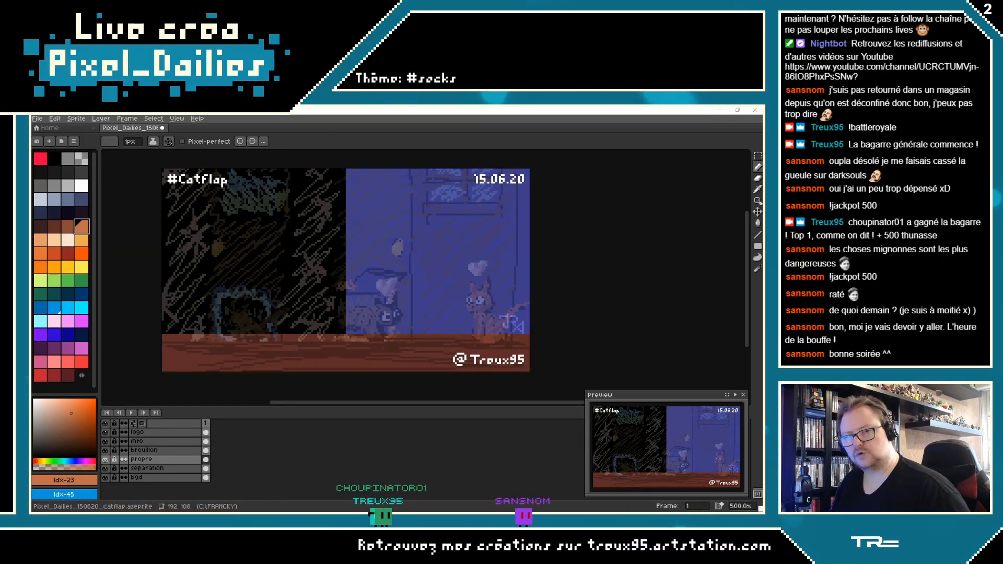
pyautogui.click(541, 154)
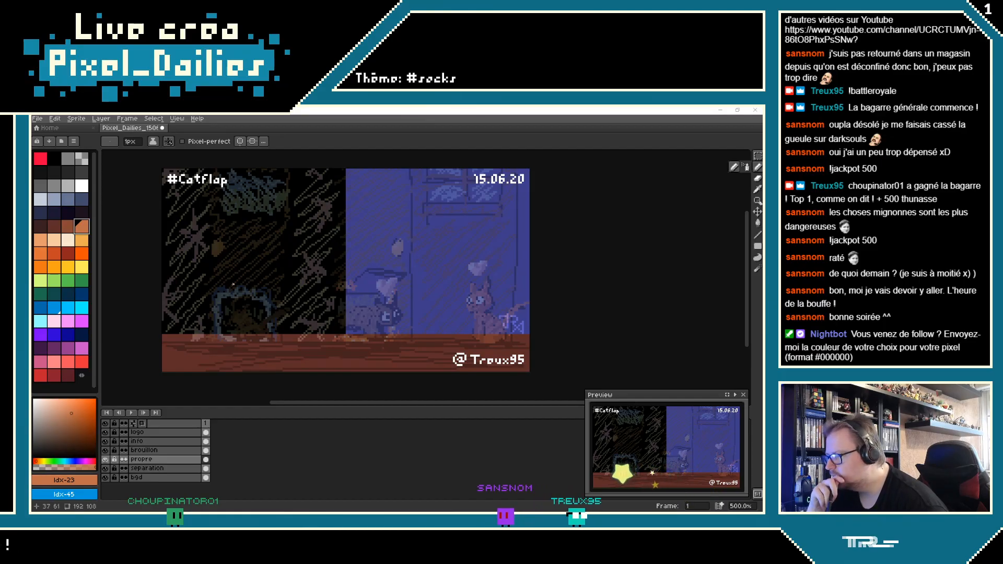
pyautogui.scroll(-4, 235, 298)
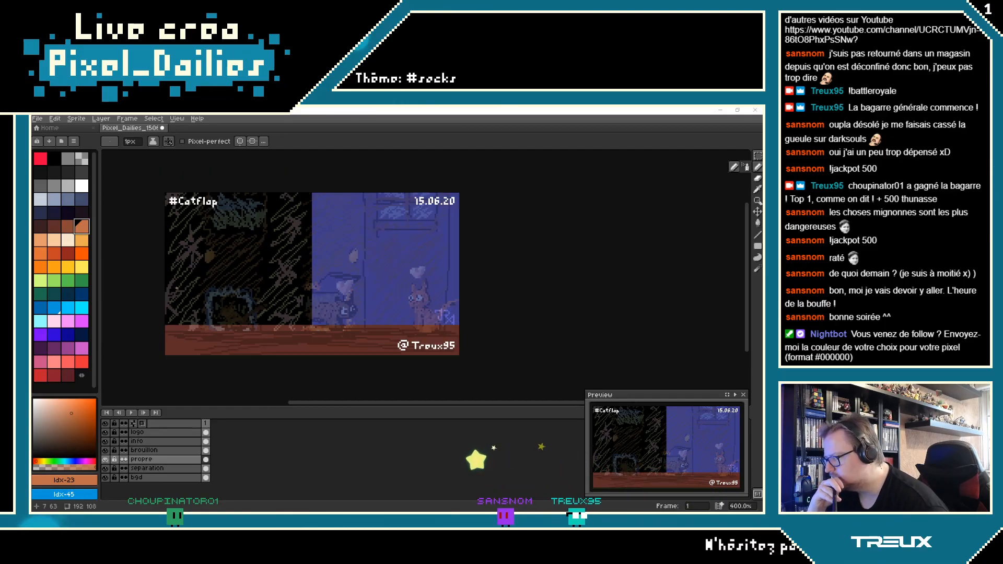
pyautogui.scroll(4, 205, 286)
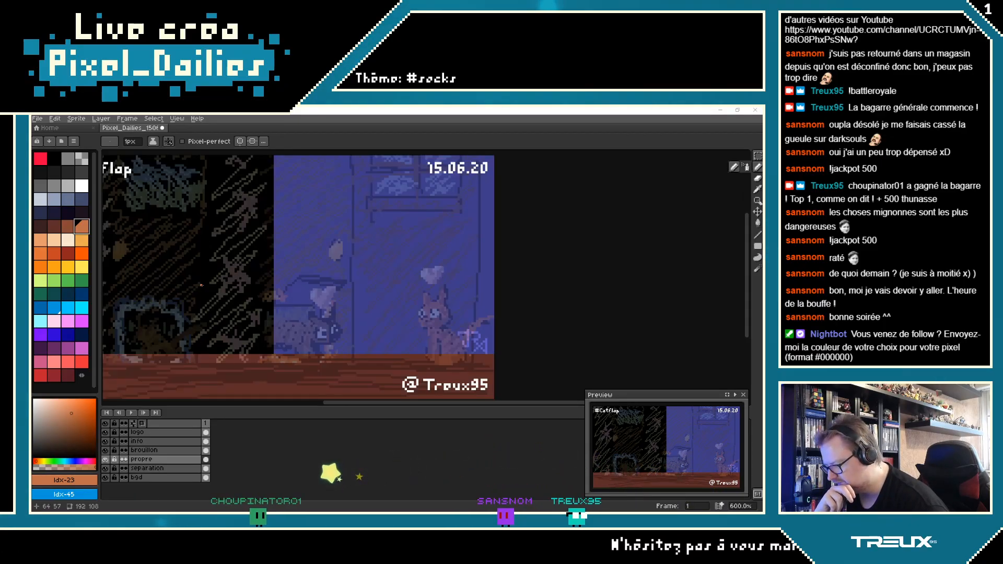
pyautogui.moveTo(388, 217); pyautogui.dragTo(355, 212)
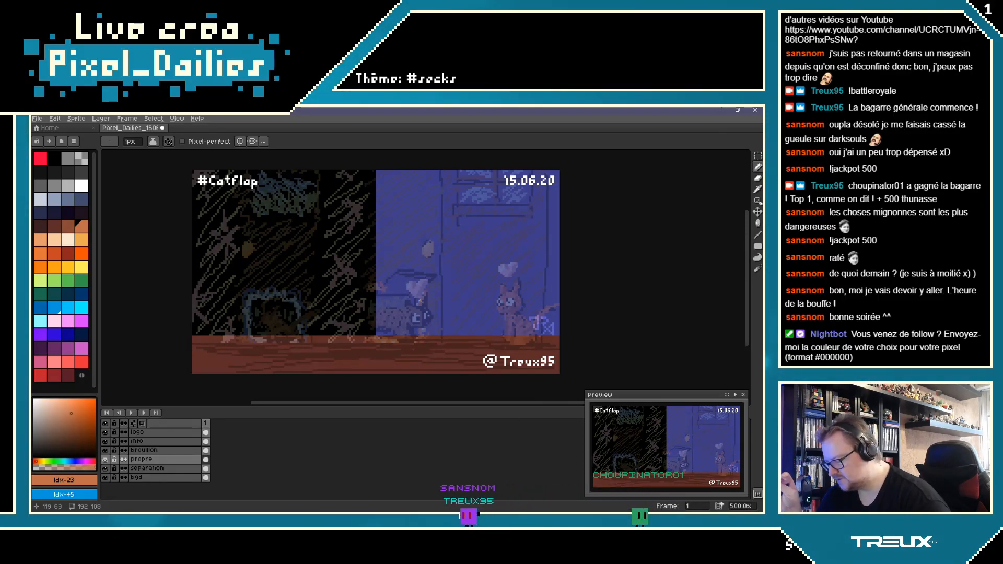
pyautogui.scroll(-3, 350, 247)
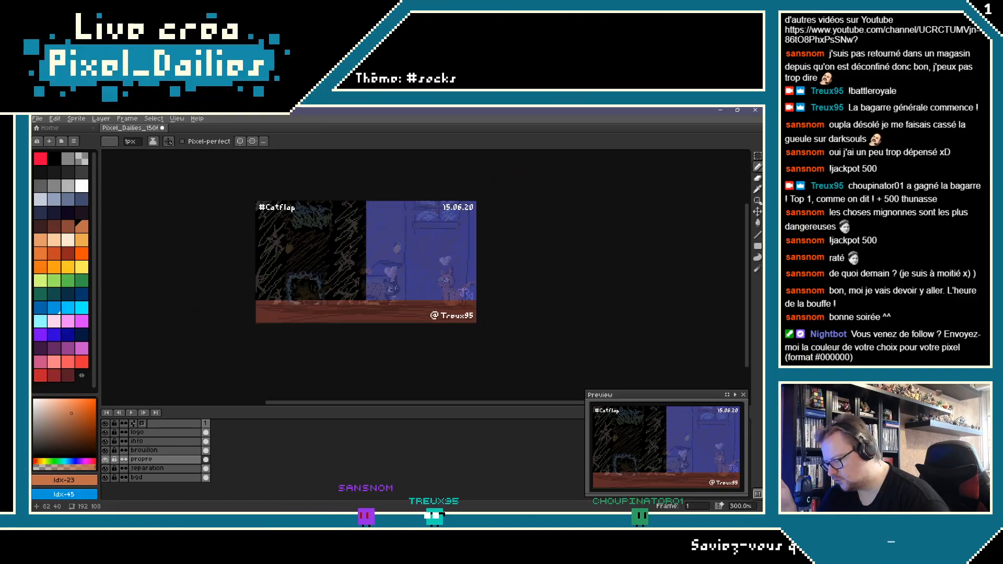
pyautogui.scroll(3, 350, 246)
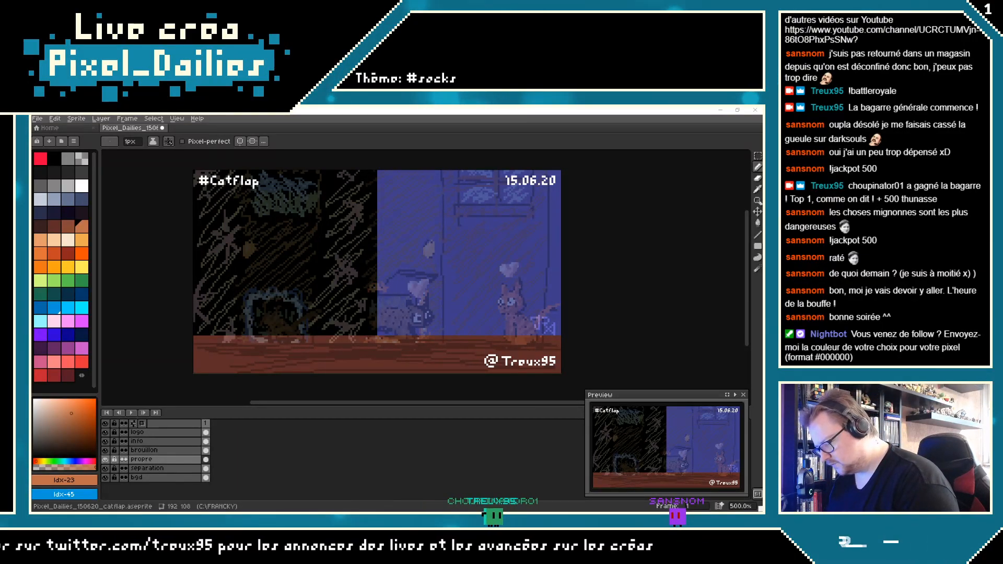
# Step: Reduce the timeline's height to give the canvas more room and enlarge the artwork view to 600%
pyautogui.click(476, 115)
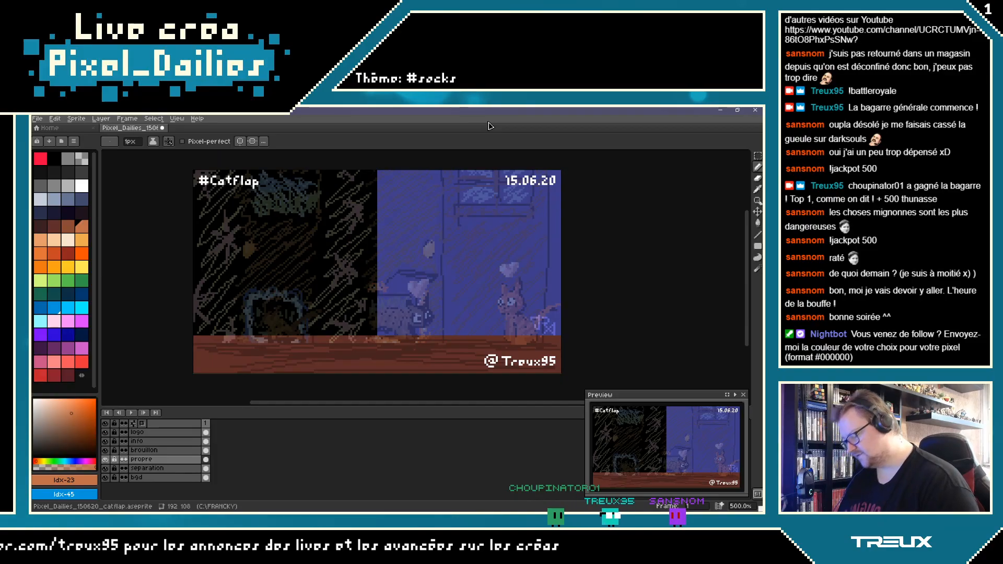
pyautogui.middleClick(579, 235)
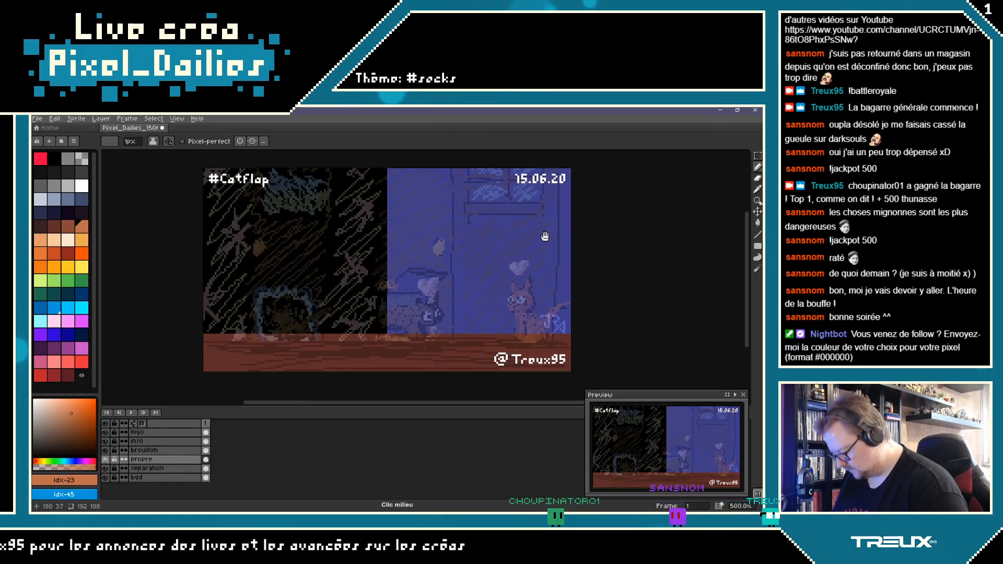
pyautogui.moveTo(341, 408); pyautogui.dragTo(334, 422)
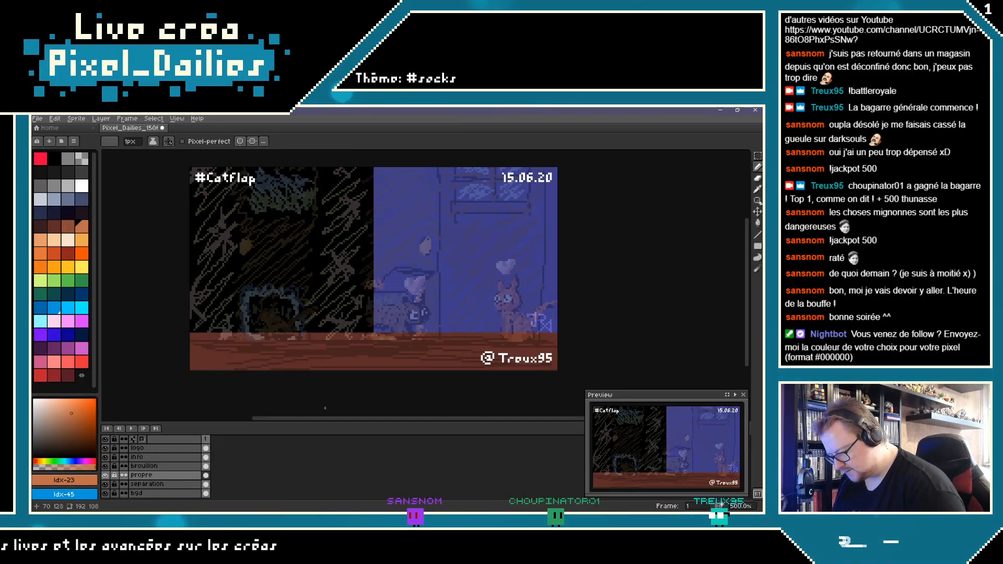
pyautogui.hotkey('ctrl', '+')
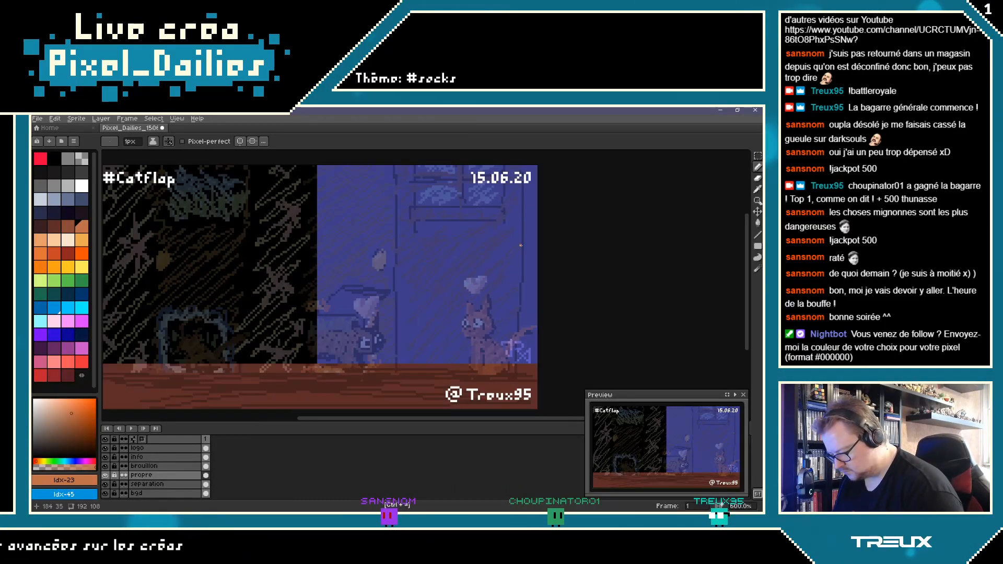
pyautogui.middleClick(521, 245)
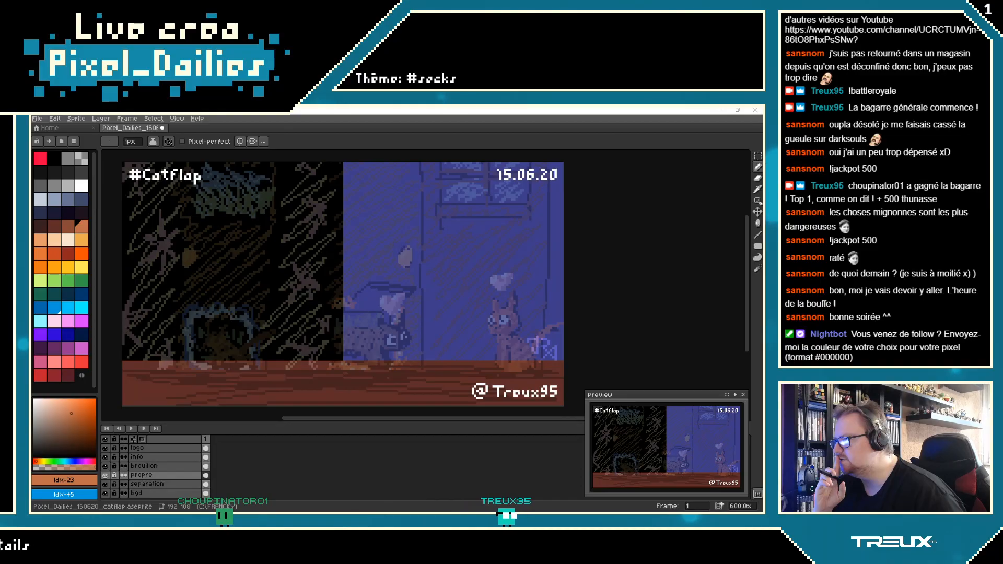
# Step: Bring the browser over the canvas, browse the "interieur chalet montagne" image results and open the dark wooden kitchen picture in a new tab
pyautogui.moveTo(888, 292); pyautogui.dragTo(239, 128)
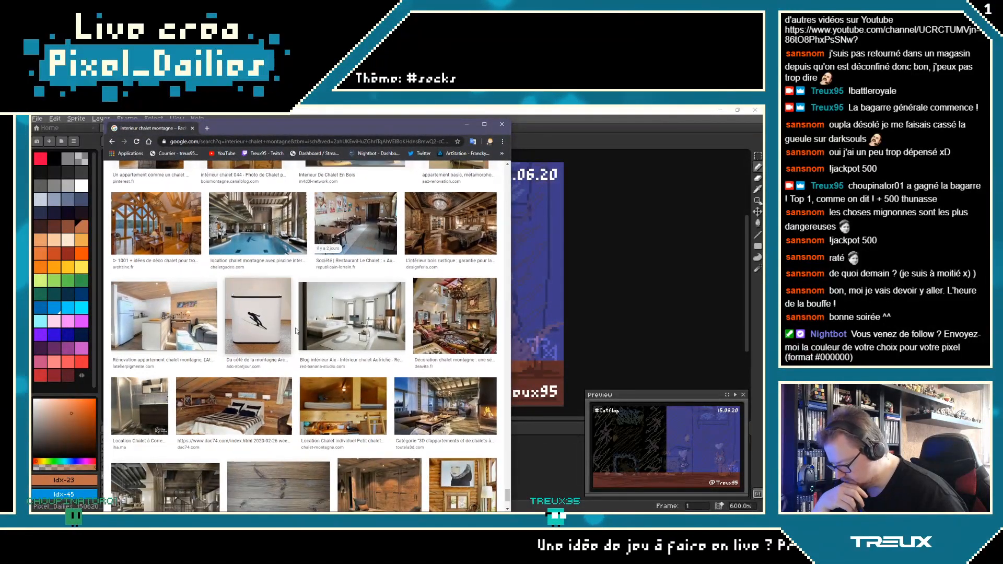
pyautogui.scroll(-2, 288, 324)
pyautogui.scroll(3, 288, 324)
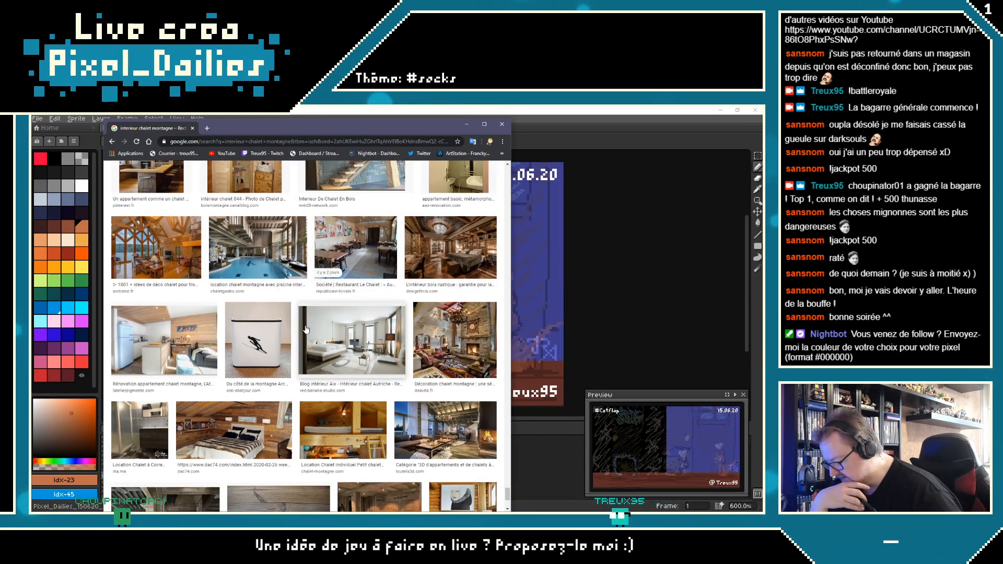
pyautogui.scroll(-3, 389, 347)
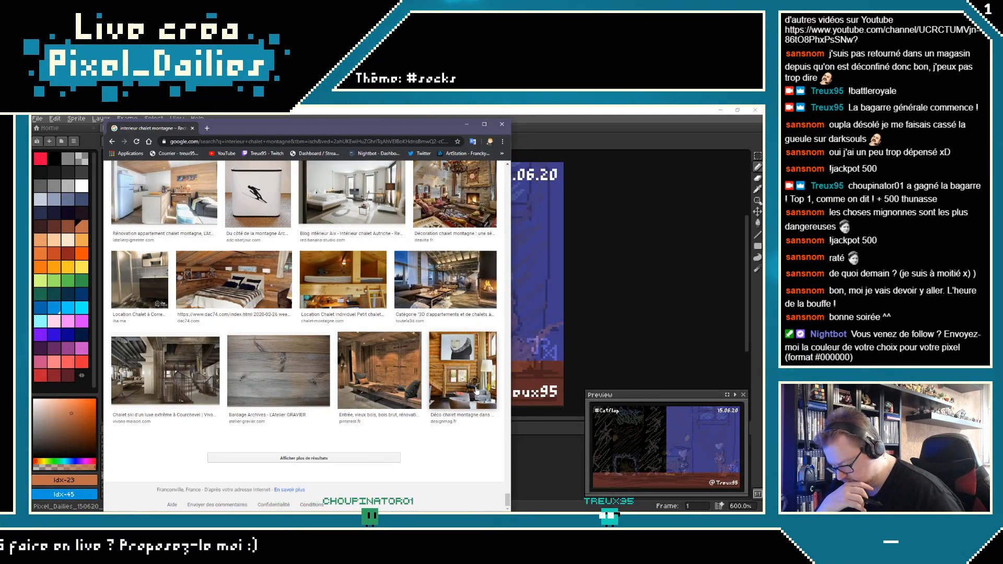
pyautogui.scroll(5, 219, 365)
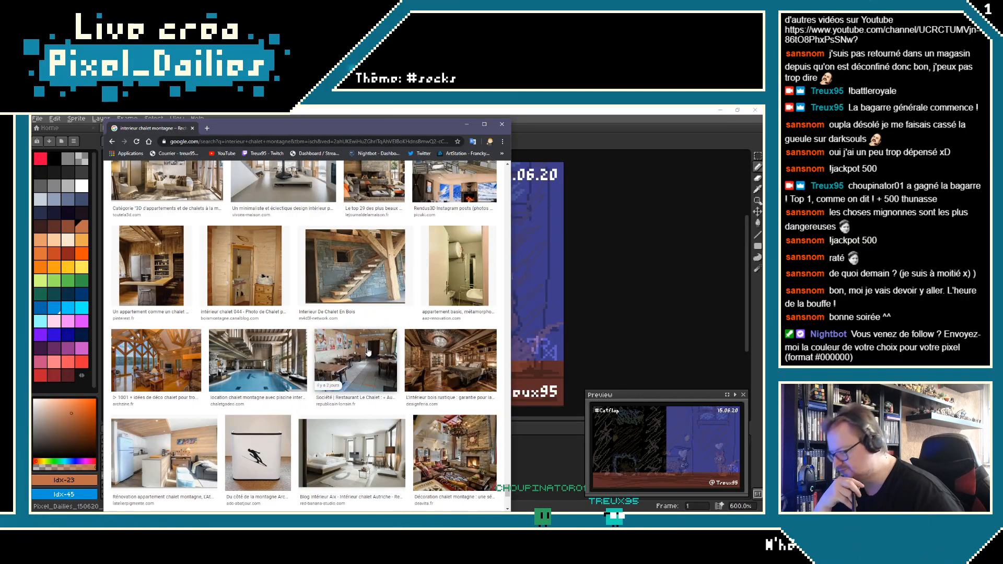
pyautogui.scroll(4, 369, 353)
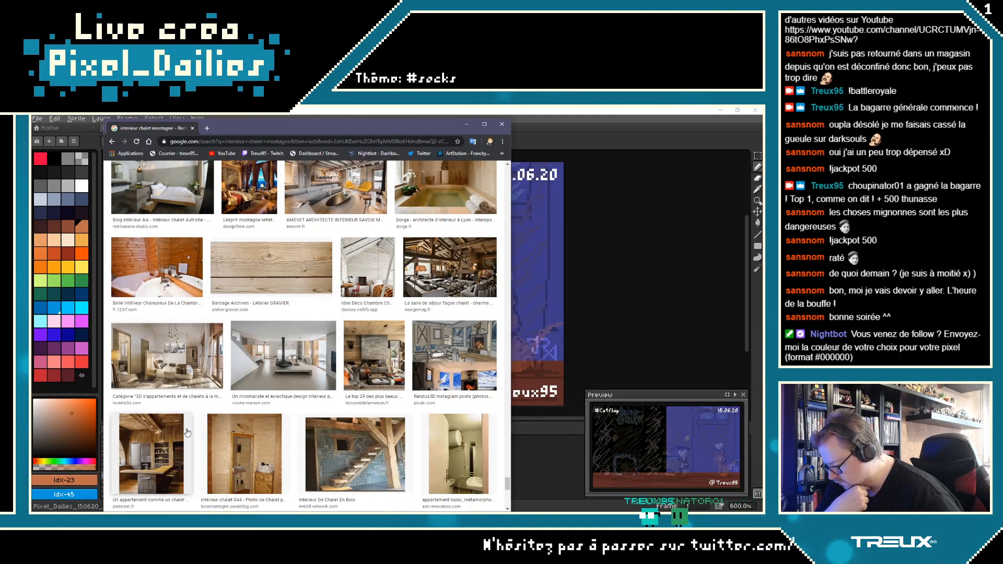
pyautogui.scroll(-1, 190, 425)
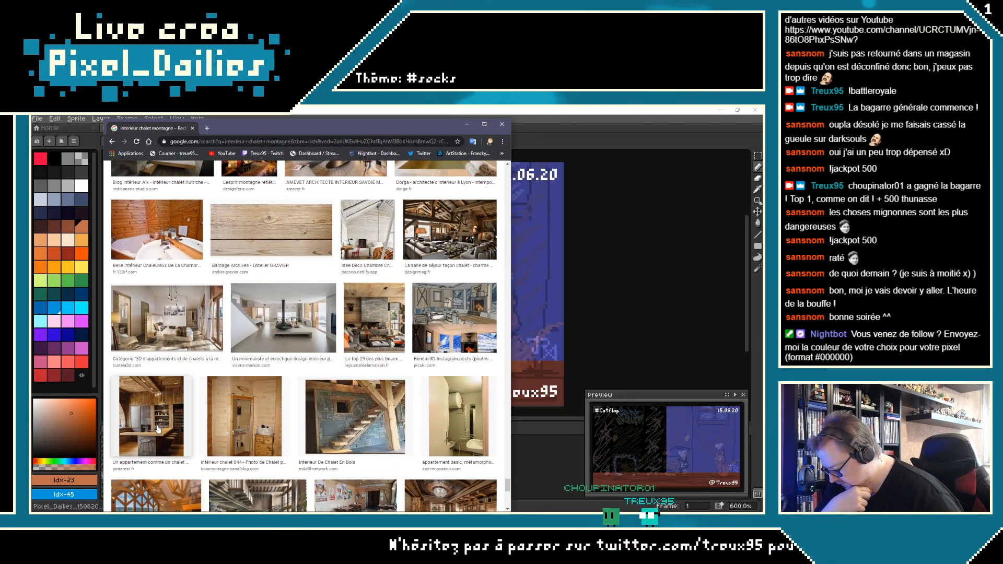
pyautogui.rightClick(150, 416)
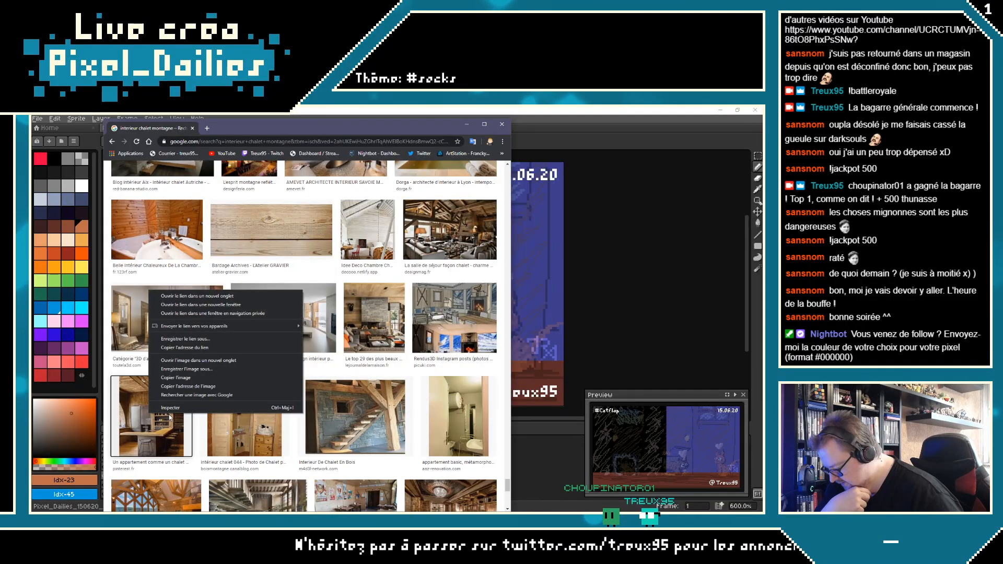
pyautogui.click(187, 297)
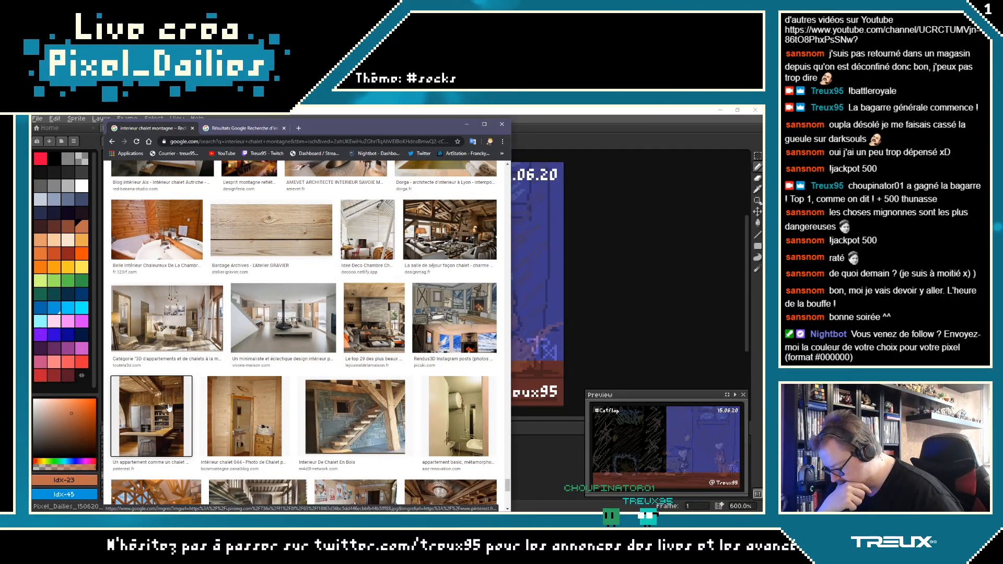
# Step: Examine more mountain chalet interior photos for room references, and move the browser window off the canvas
pyautogui.scroll(5, 147, 420)
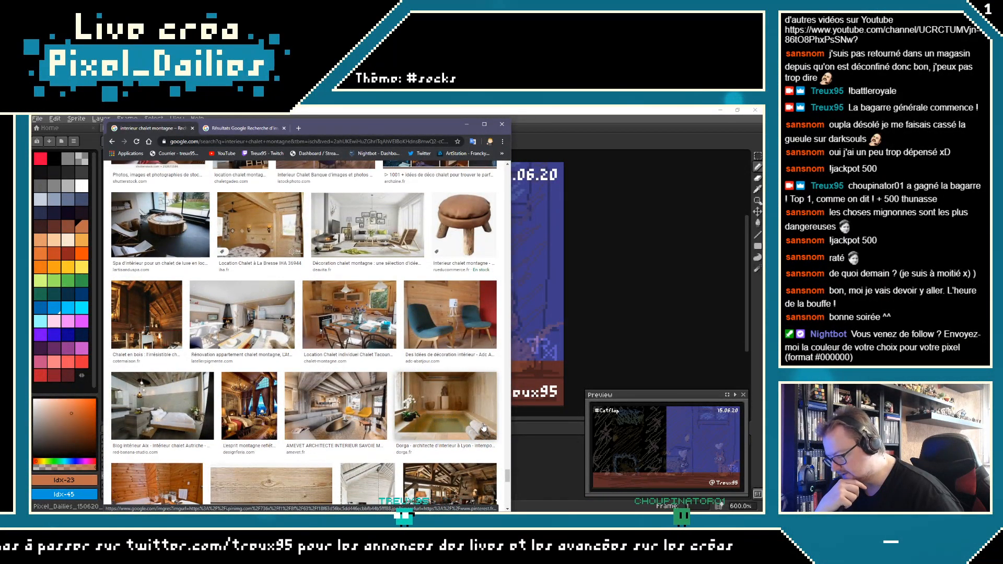
pyautogui.scroll(2, 324, 369)
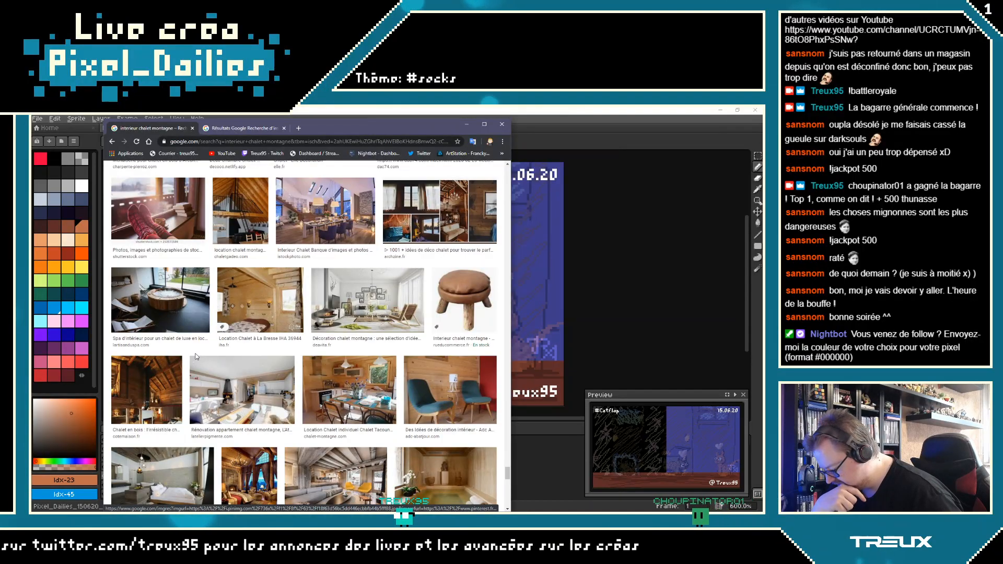
pyautogui.scroll(4, 196, 357)
pyautogui.scroll(2, 286, 389)
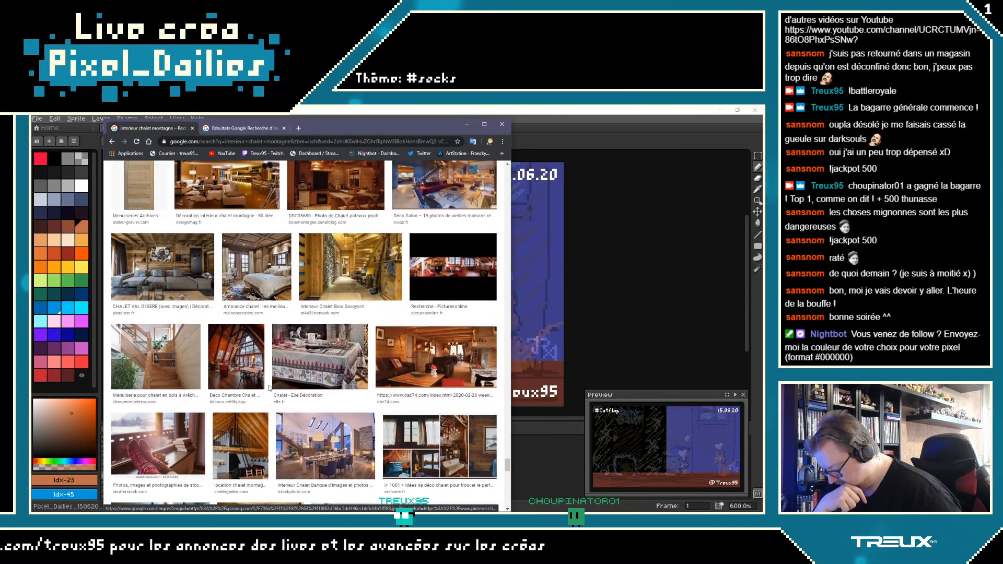
pyautogui.scroll(2, 239, 405)
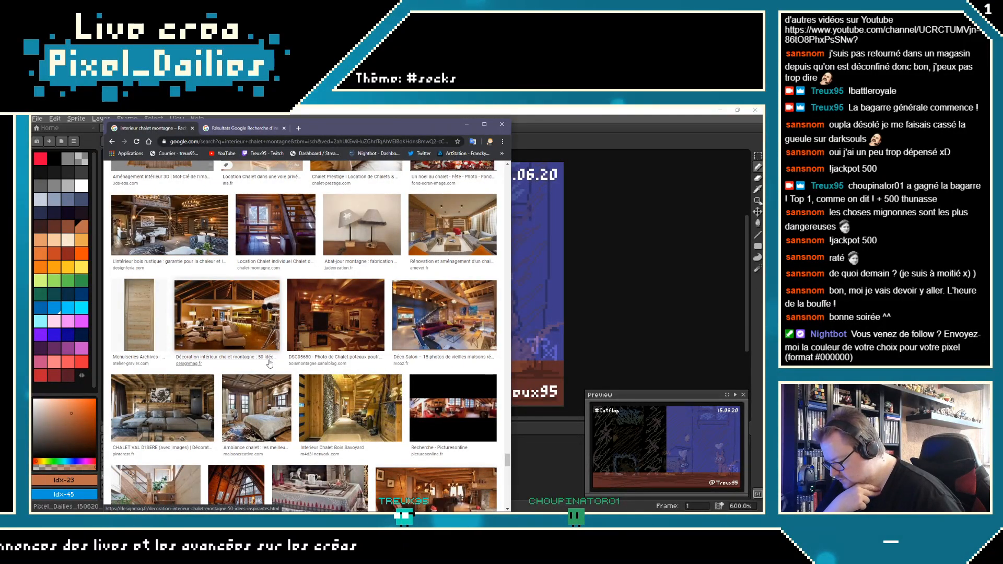
pyautogui.scroll(3, 310, 376)
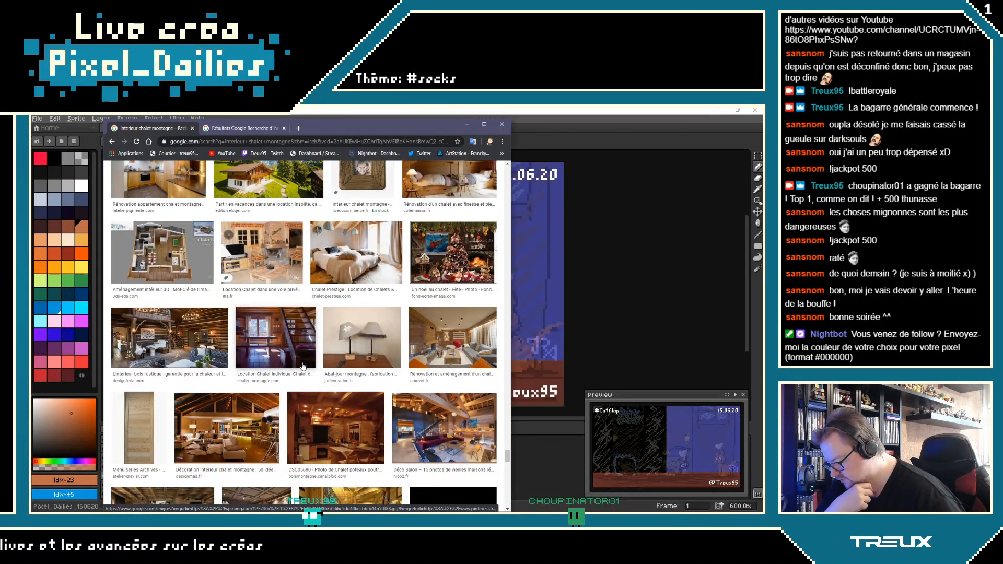
pyautogui.scroll(4, 365, 338)
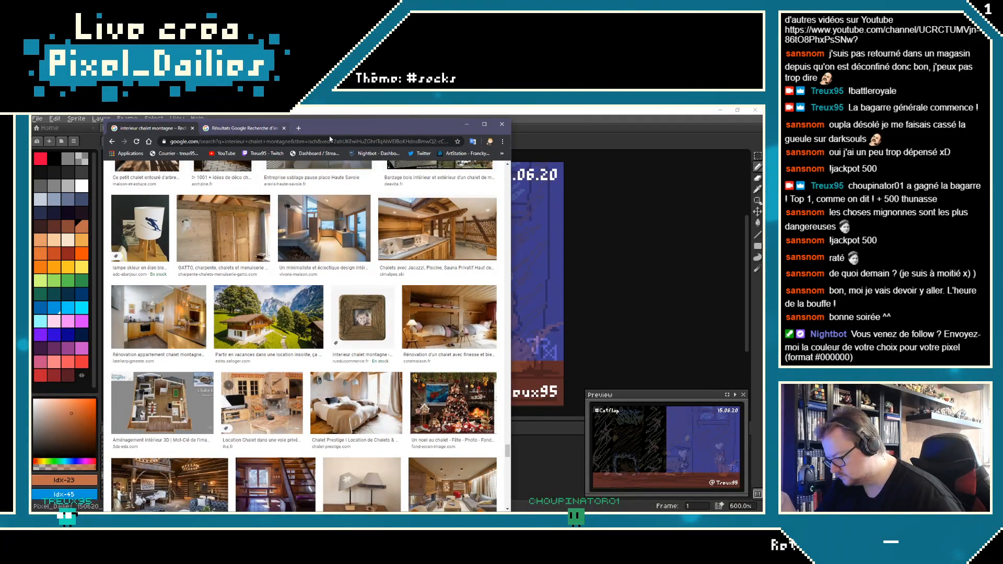
pyautogui.moveTo(329, 137); pyautogui.dragTo(762, 219)
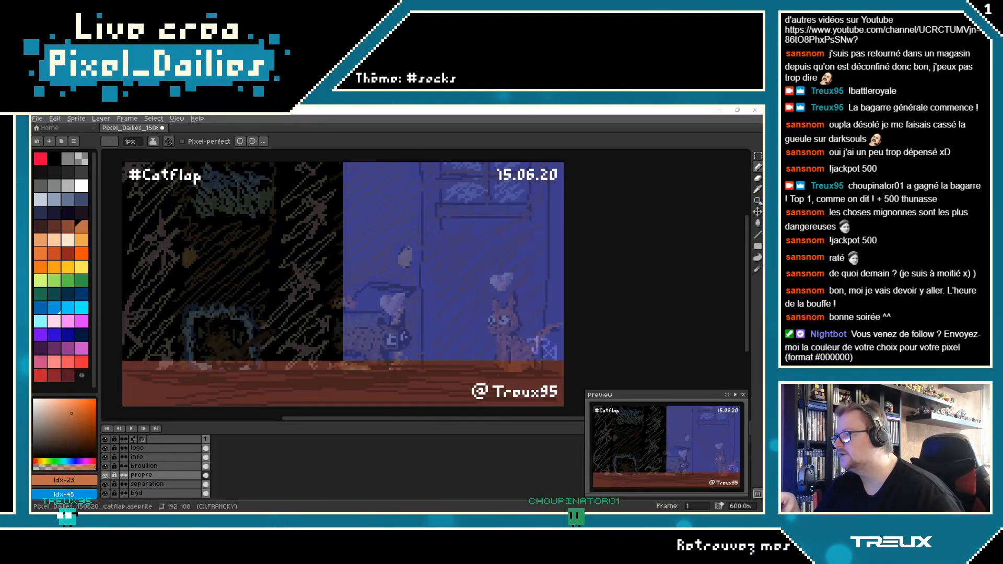
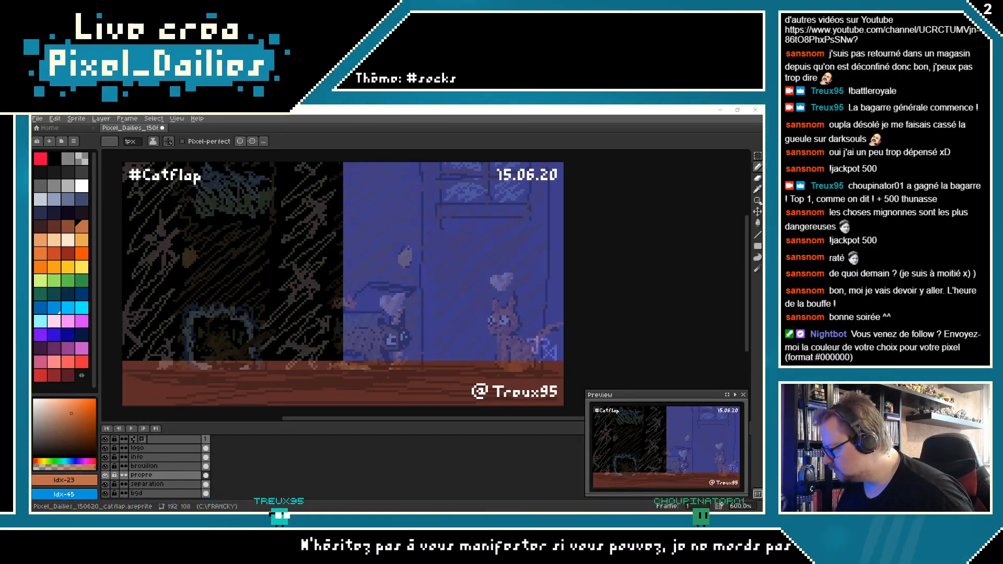
# Step: Open the un-soupcon-scan living room photo as a separate document and examine its windows and furniture
pyautogui.doubleClick(528, 297)
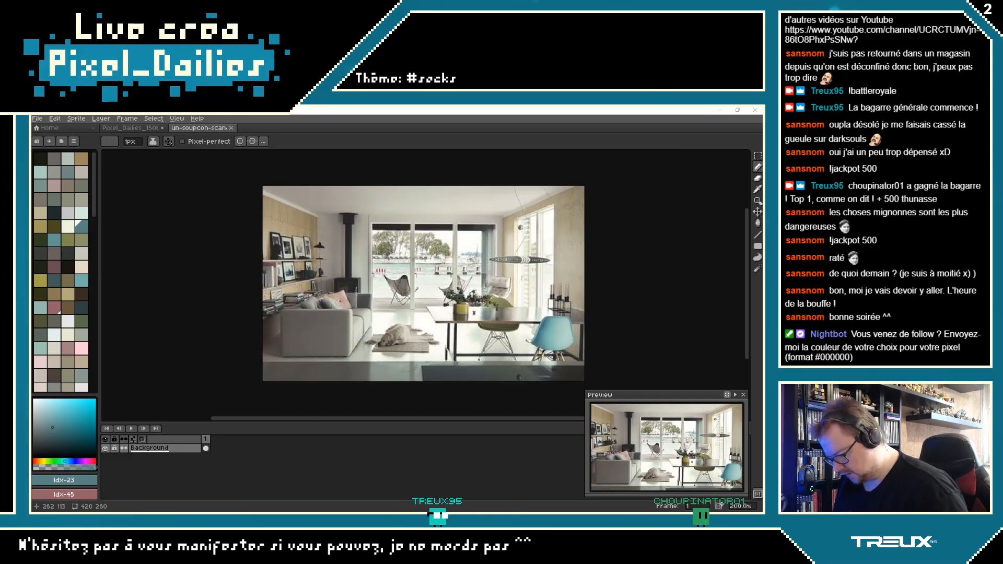
pyautogui.scroll(2, 402, 286)
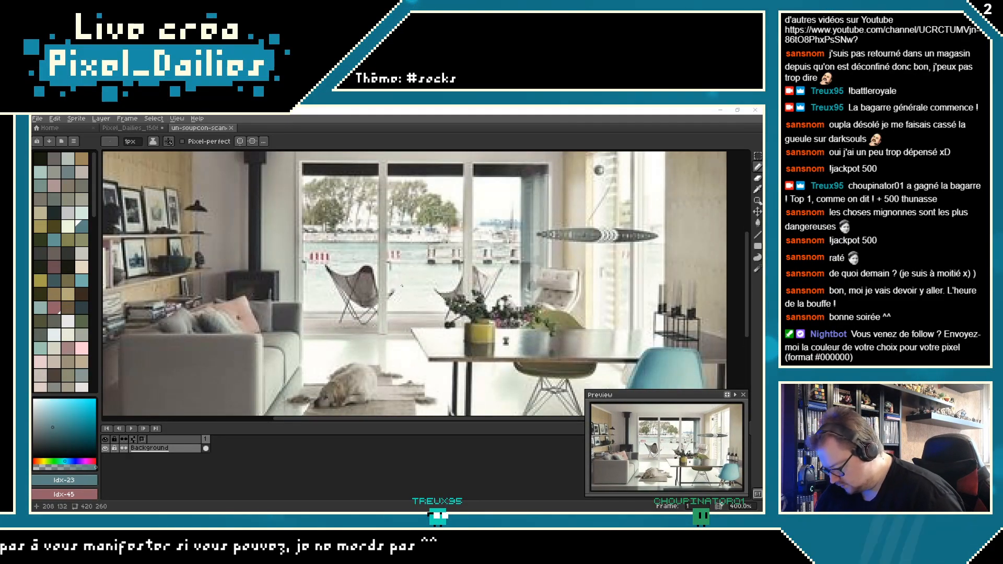
pyautogui.scroll(-2, 401, 285)
pyautogui.scroll(2, 395, 180)
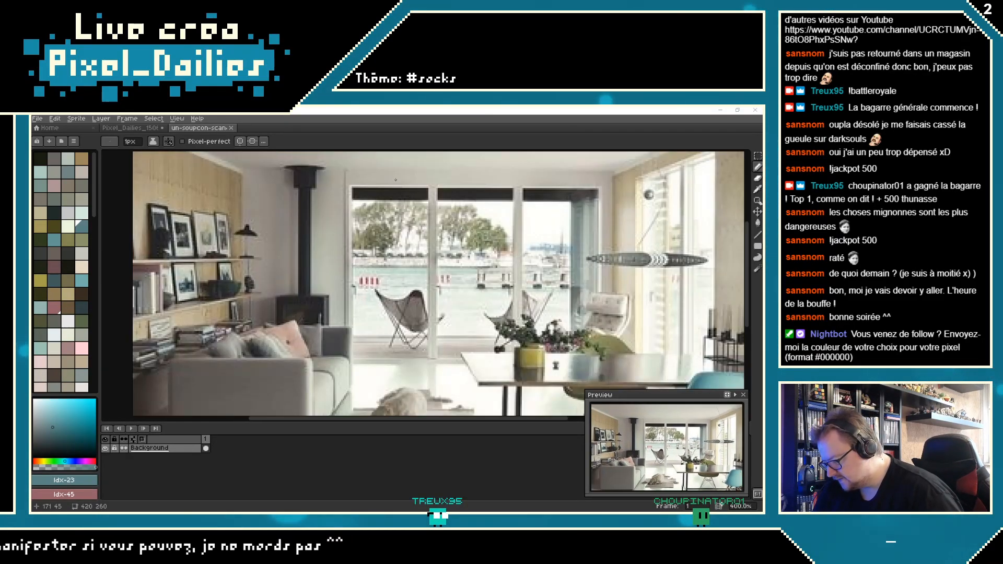
pyautogui.scroll(-2, 307, 234)
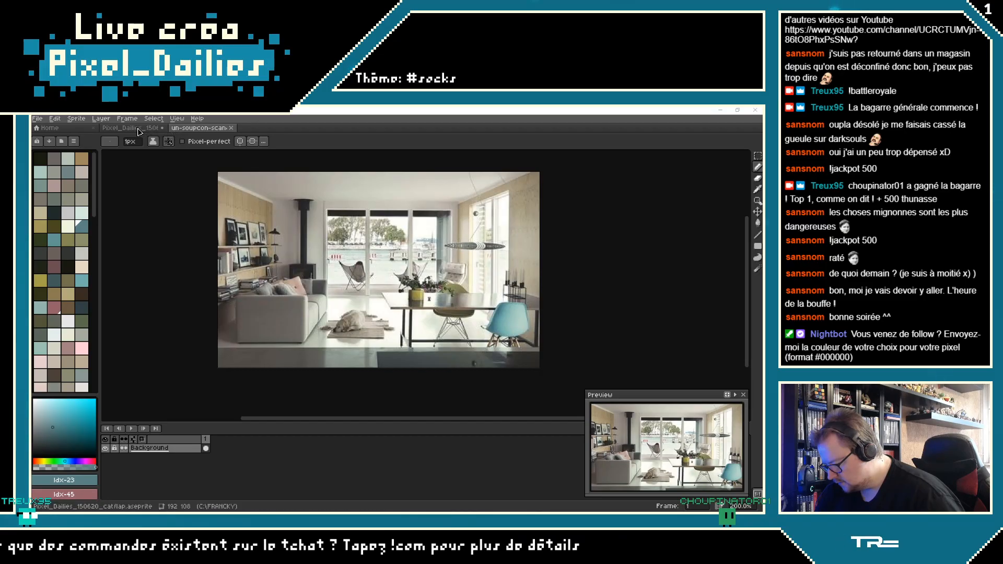
# Step: Open the 31dea5c628e304e rustic chalet photo as a separate document and examine its wooden door, side window and surrounding walls
pyautogui.moveTo(311, 506)
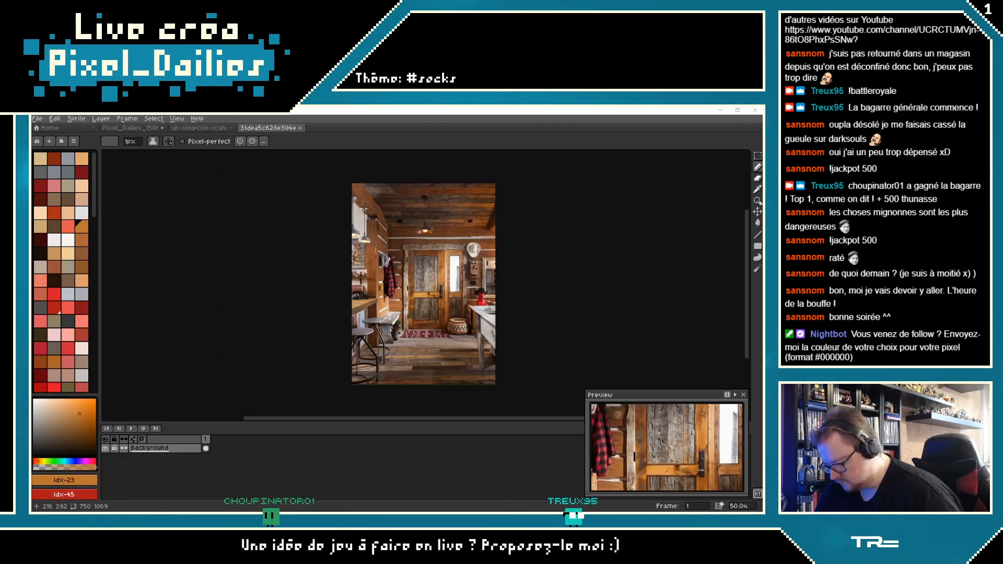
pyautogui.scroll(3, 393, 259)
pyautogui.scroll(-2, 320, 282)
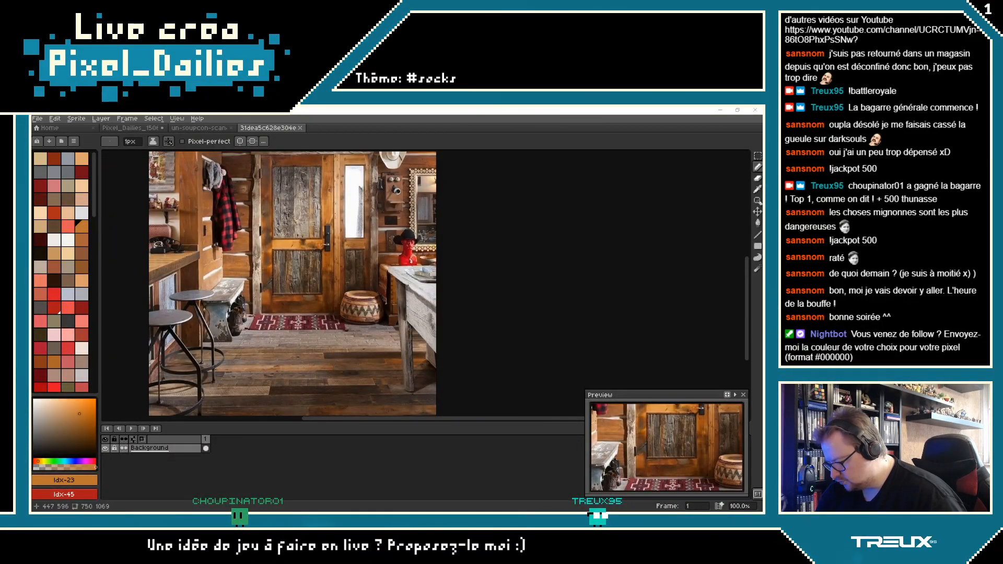
pyautogui.scroll(3, 320, 259)
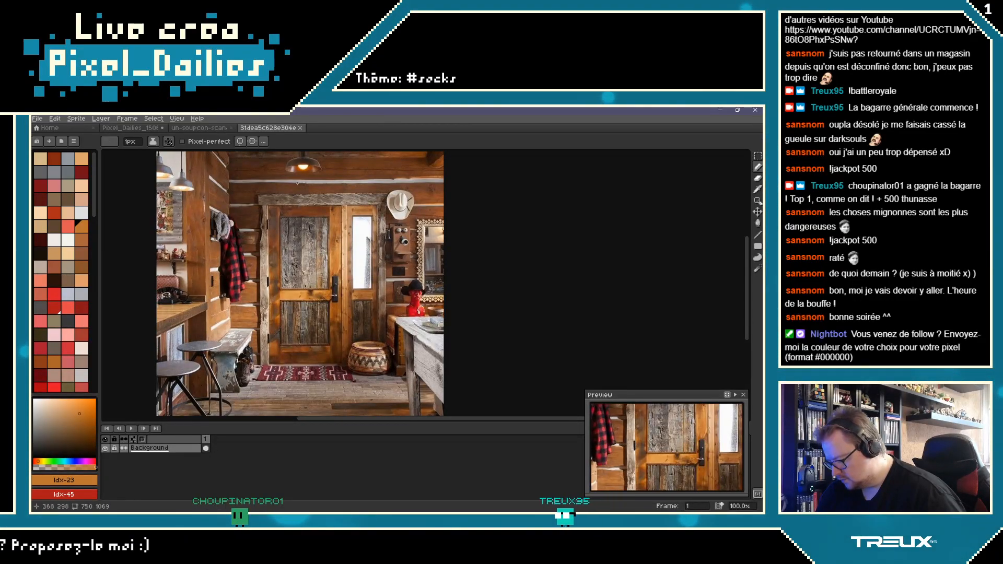
pyautogui.scroll(1, 285, 272)
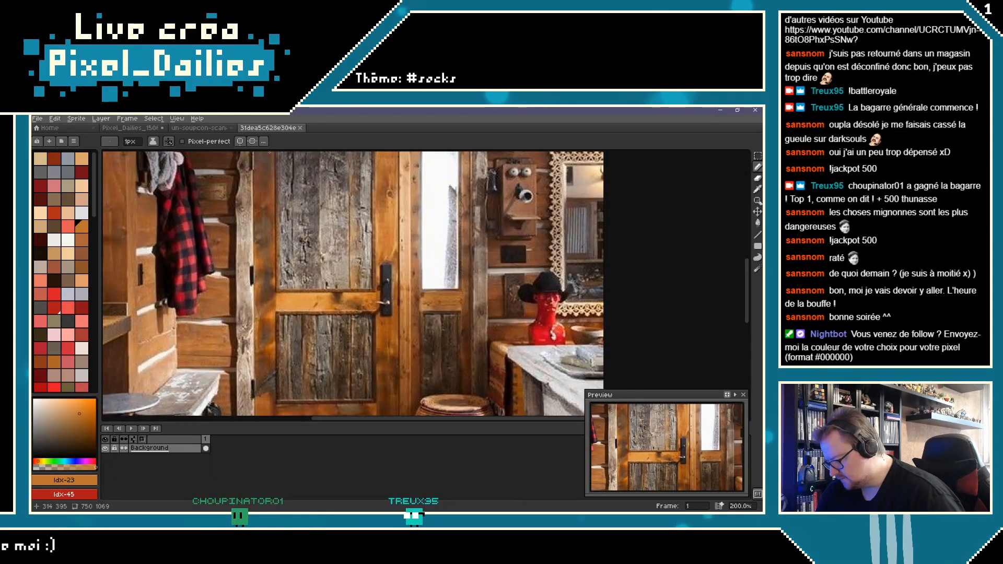
pyautogui.scroll(-1, 284, 272)
pyautogui.scroll(1, 335, 255)
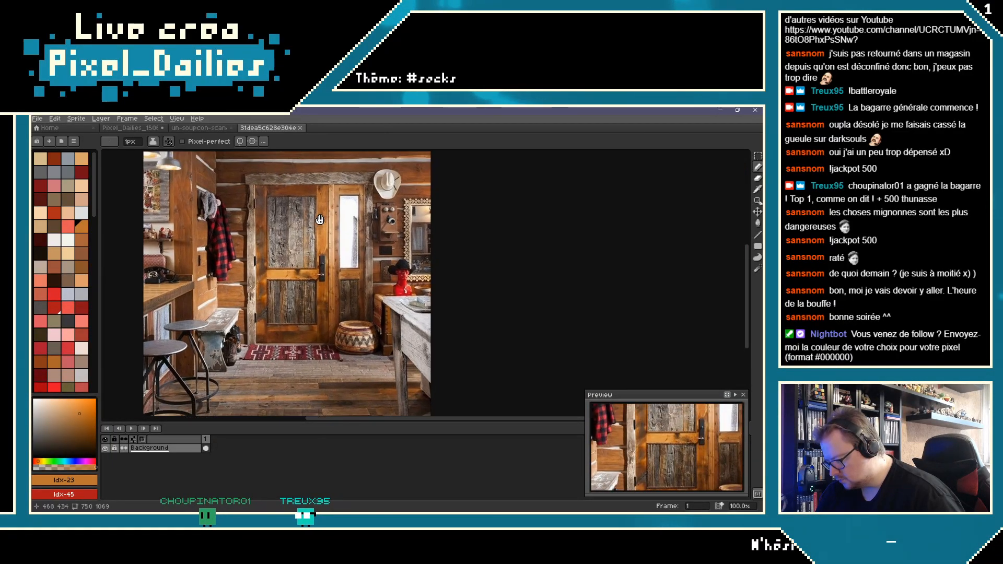
pyautogui.scroll(-1, 335, 256)
pyautogui.scroll(3, 335, 255)
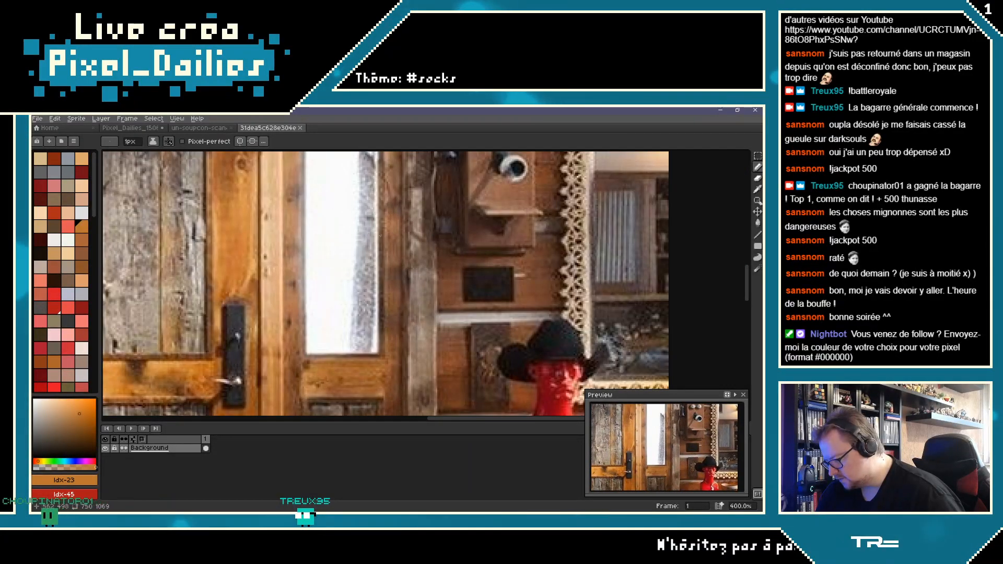
pyautogui.scroll(-2, 334, 256)
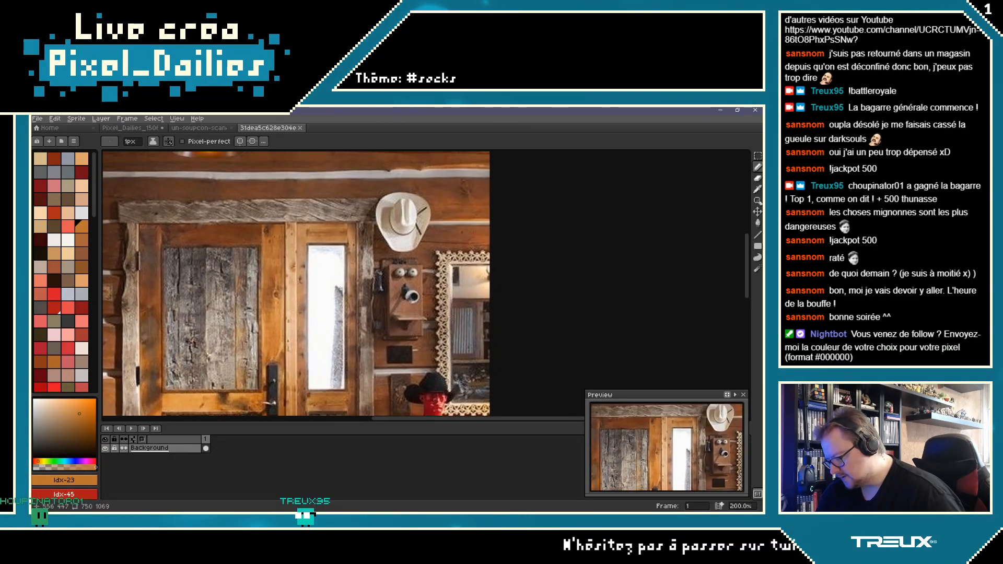
pyautogui.scroll(-3, 265, 316)
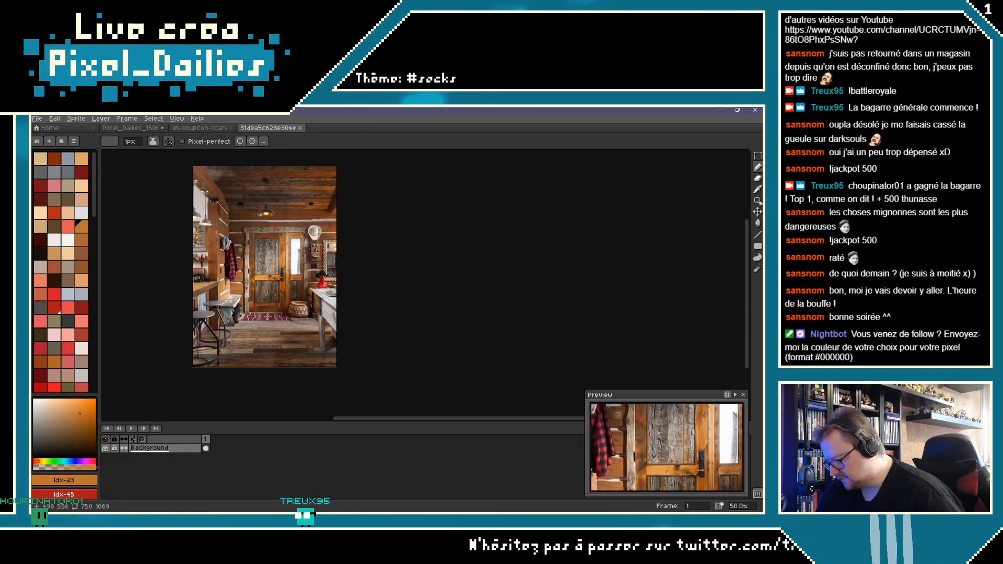
# Step: Examine the chalet photo's wall telephone and ornate mirror up close, and compare them with the overall entrance layout
pyautogui.scroll(1, 294, 263)
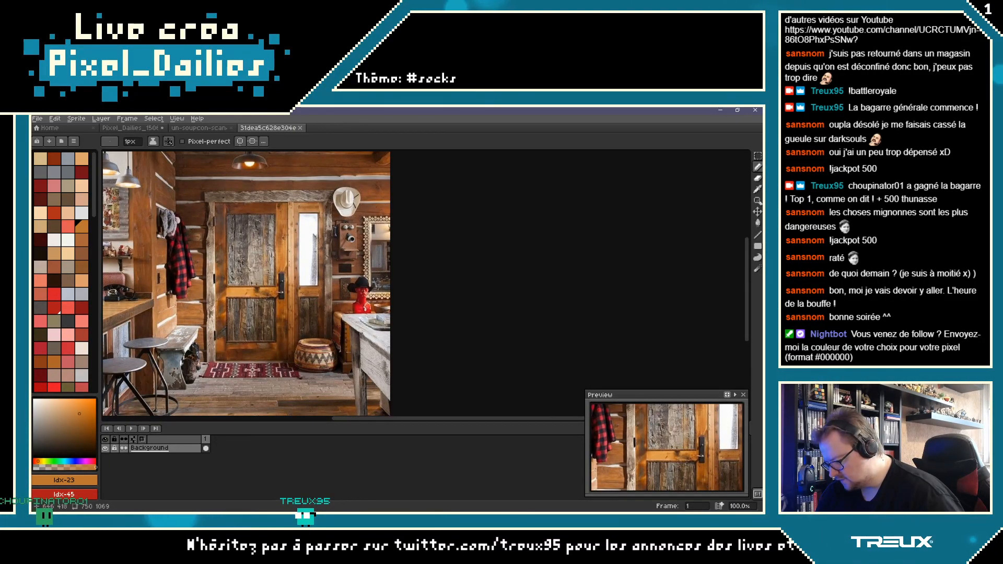
pyautogui.scroll(2, 349, 217)
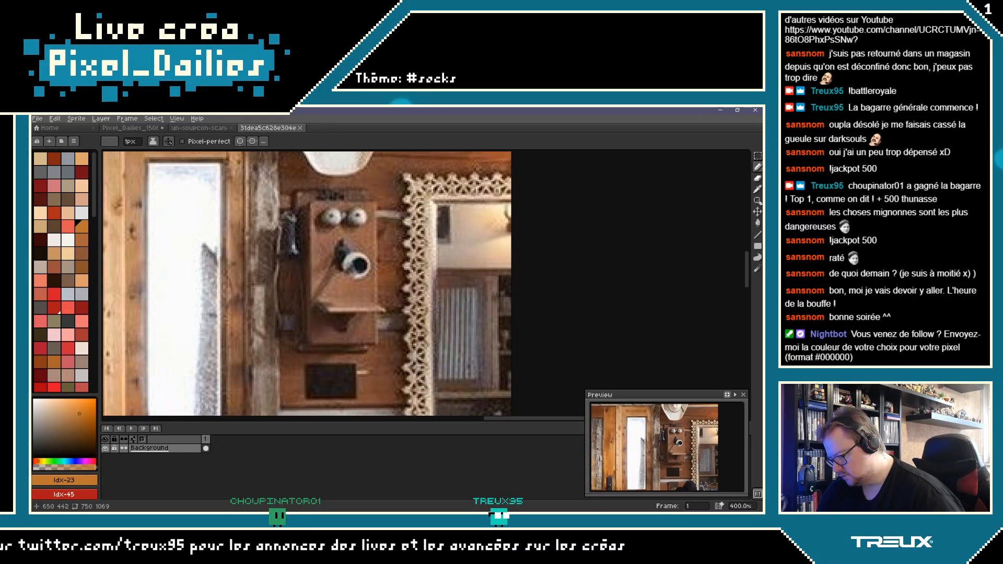
pyautogui.press('-')
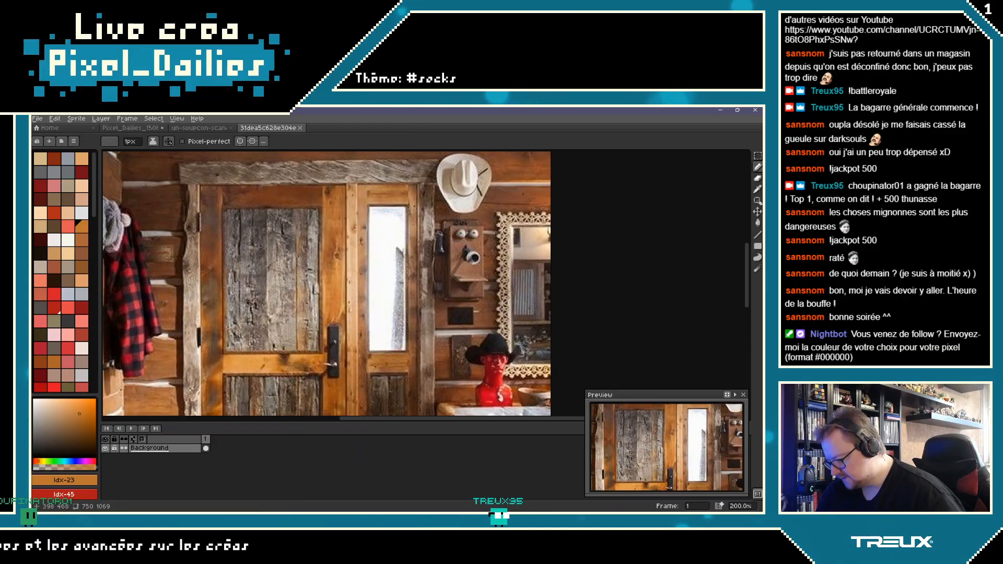
pyautogui.press('-')
pyautogui.press('-')
pyautogui.press('+')
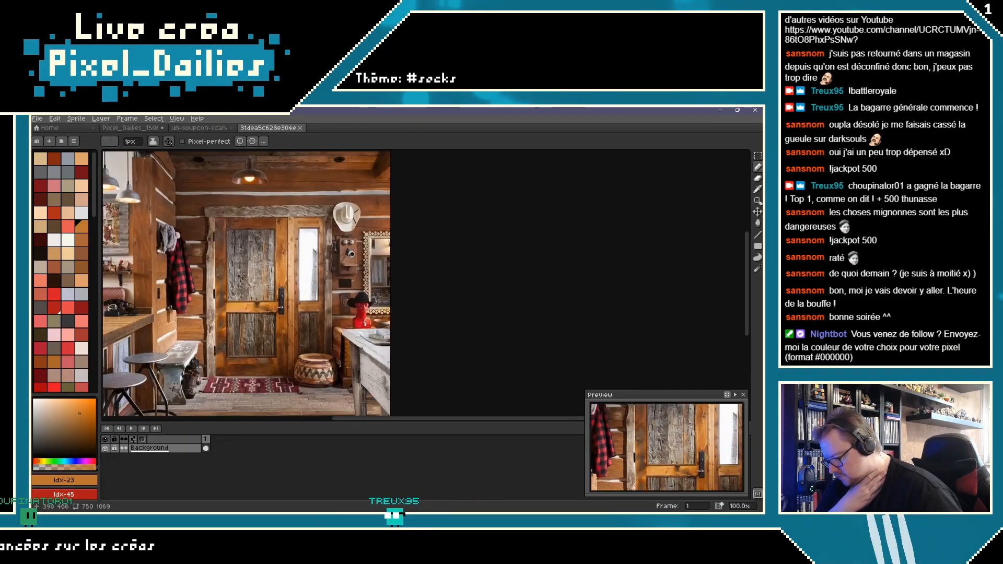
pyautogui.press('-')
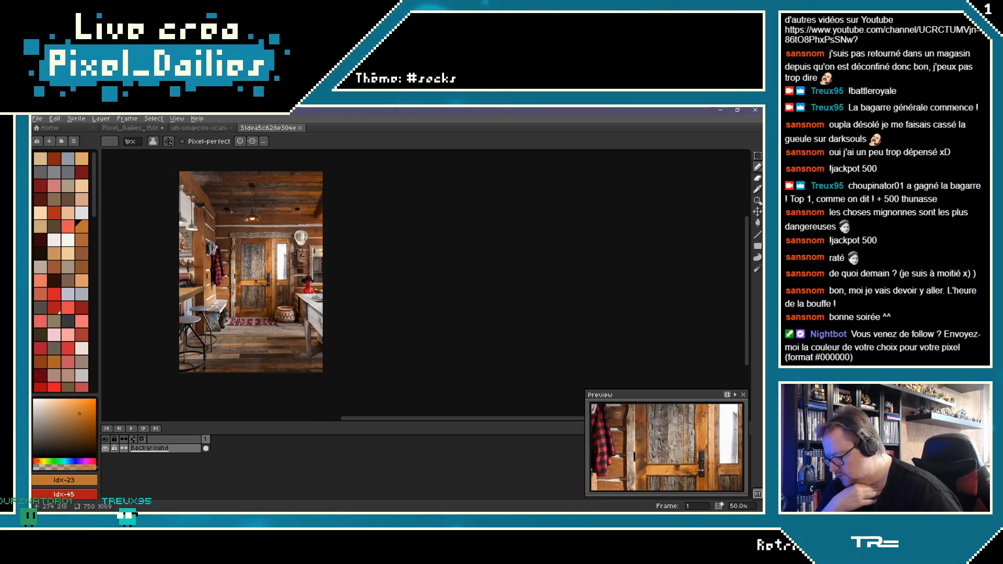
# Step: Return to the #CatFlap artwork by way of the living room photo and save the artwork file
pyautogui.click(208, 129)
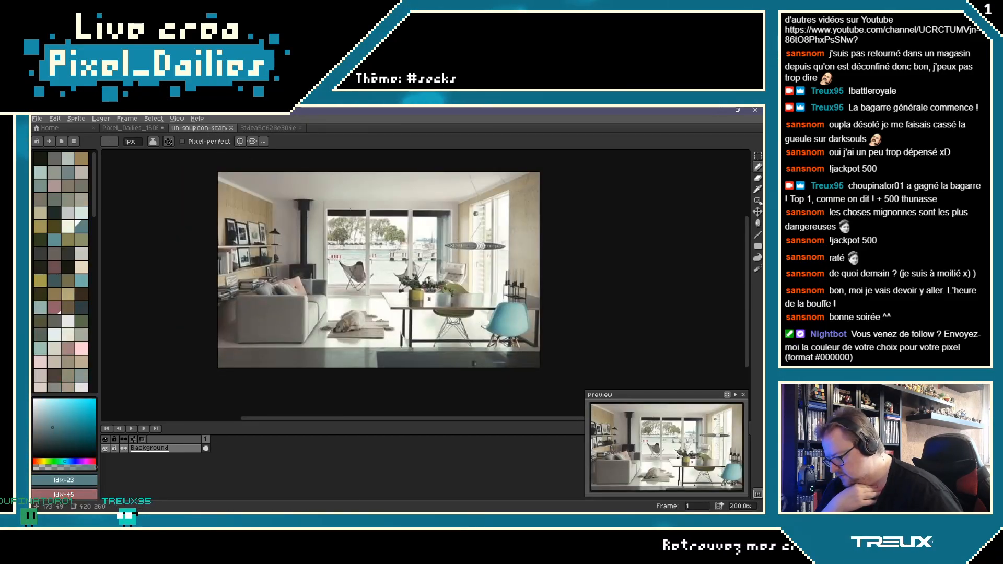
pyautogui.click(130, 128)
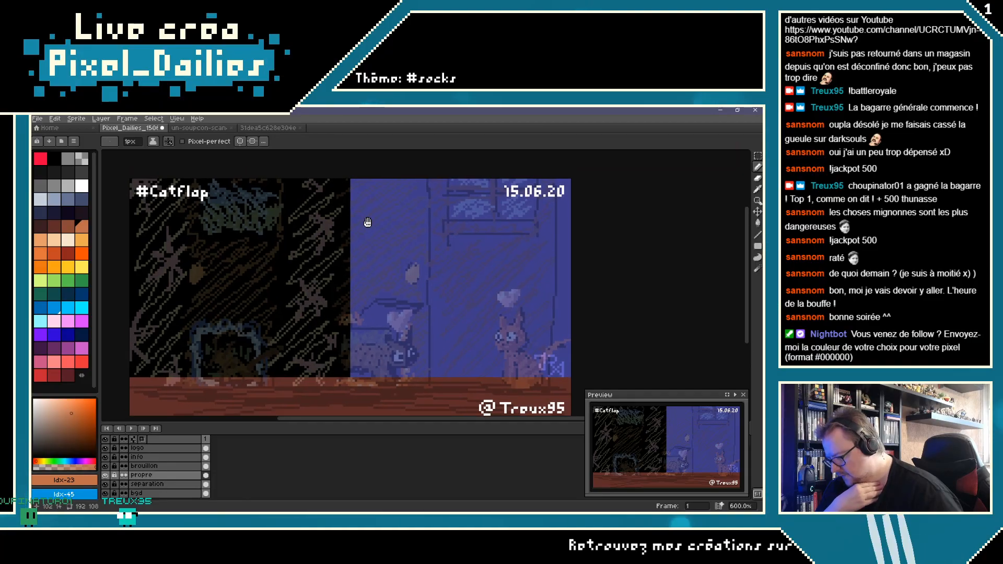
pyautogui.moveTo(368, 222); pyautogui.dragTo(380, 221)
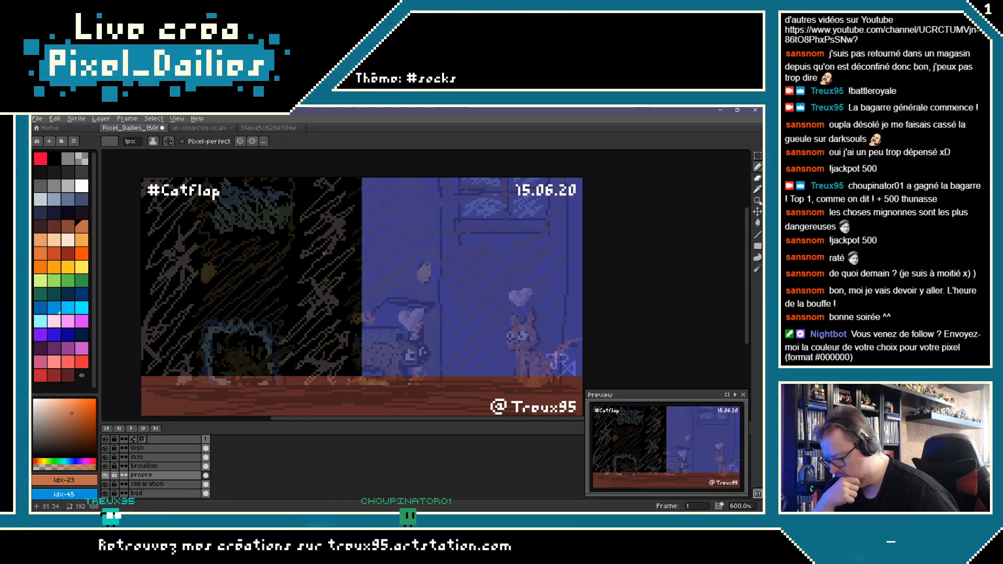
pyautogui.click(37, 119)
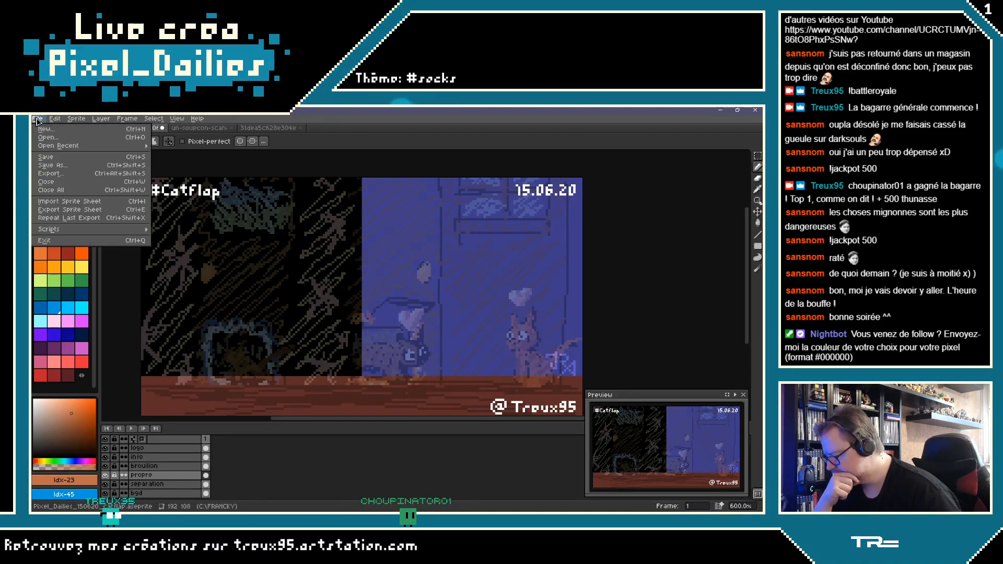
pyautogui.press('Escape')
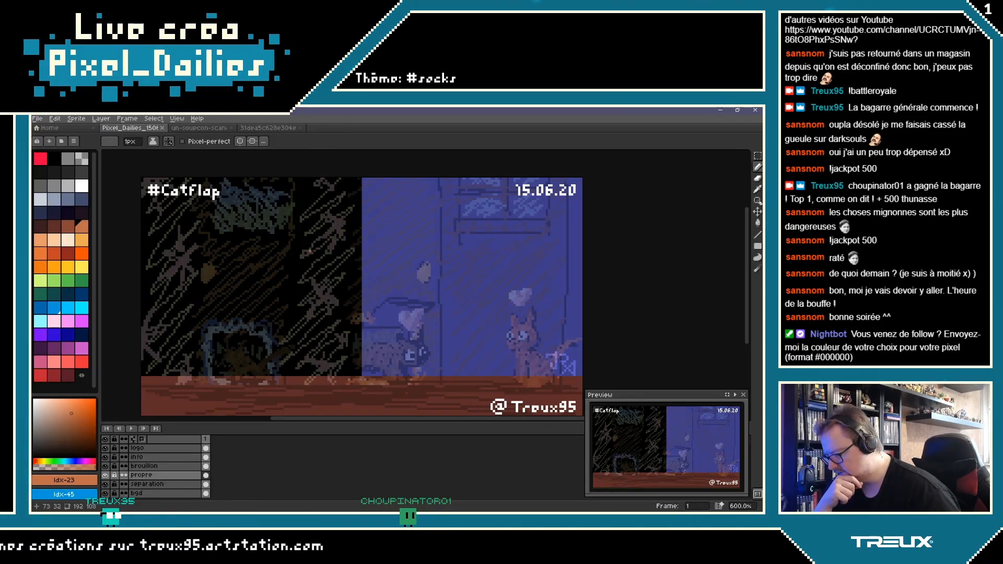
pyautogui.moveTo(310, 251); pyautogui.dragTo(299, 235)
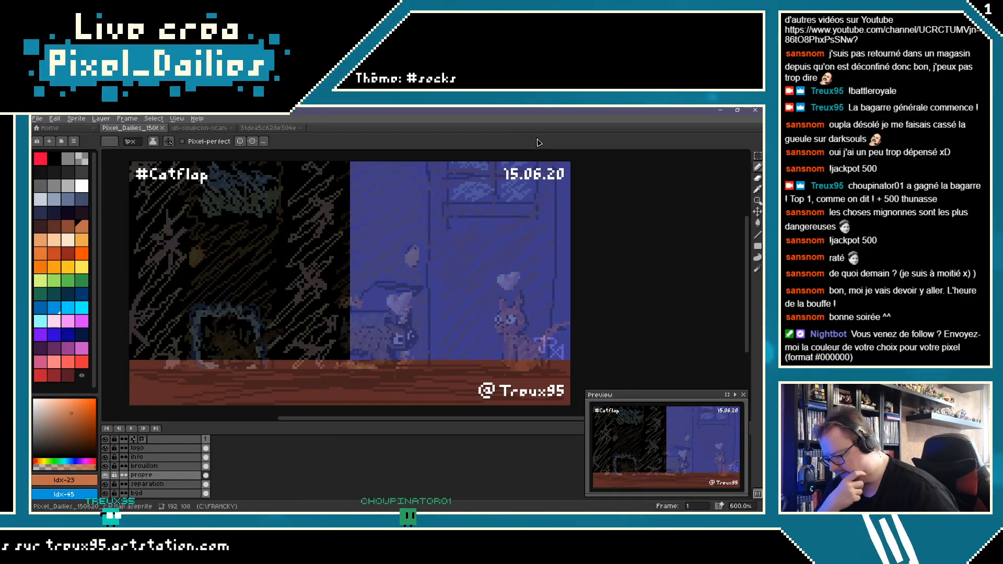